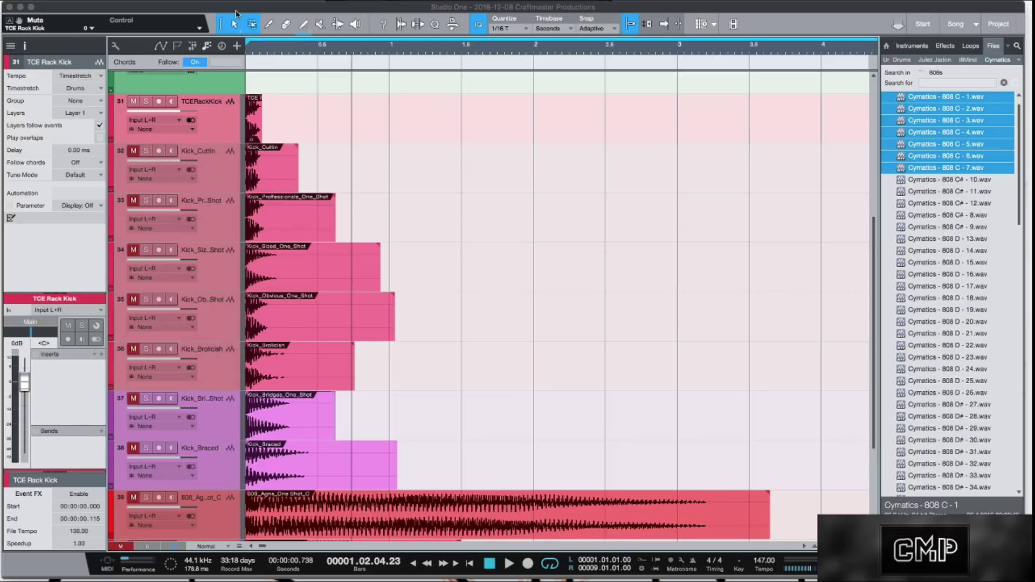
Step: Switch to Chrome, open the Sound On Sound article "Compression: Fashion The Drum Sound You Want" and read its introduction
{"action": "mouse_move", "coordinate": [372, 581]}
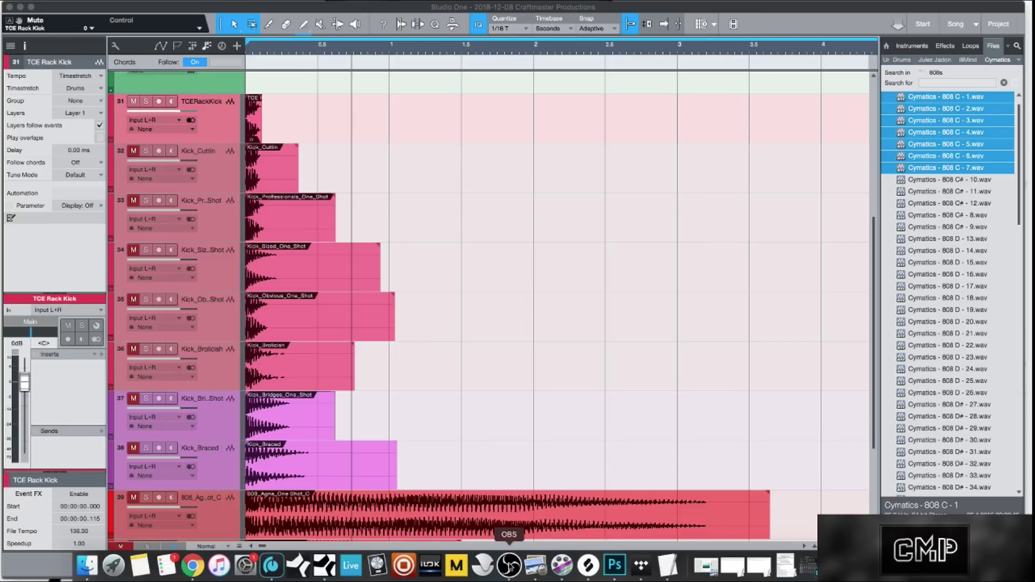
{"action": "left_click", "coordinate": [195, 569]}
{"action": "left_click", "coordinate": [476, 42]}
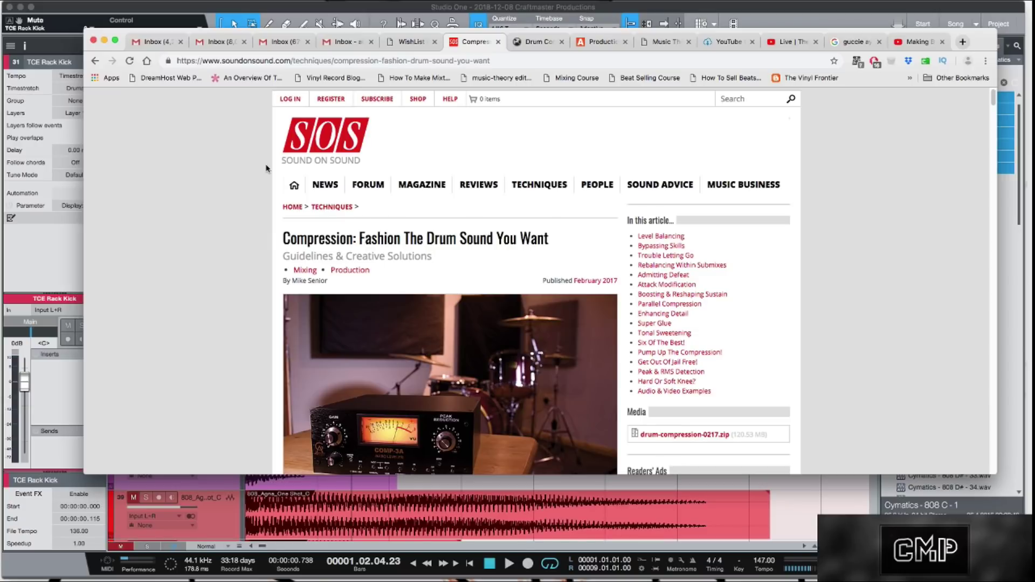
{"action": "scroll", "coordinate": [268, 173], "scroll_direction": "down", "scroll_amount": 2}
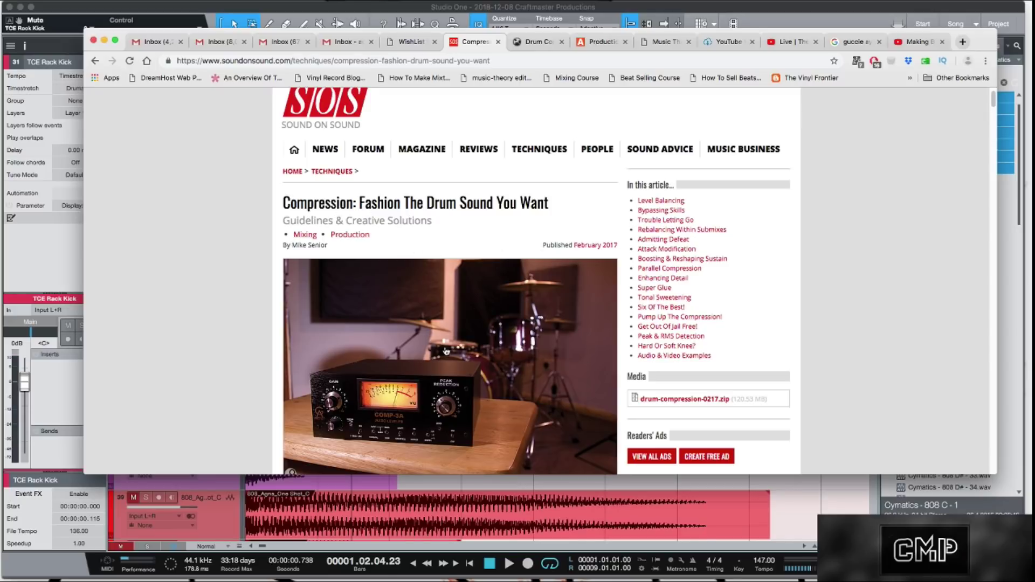
{"action": "scroll", "coordinate": [287, 291], "scroll_direction": "down", "scroll_amount": 2}
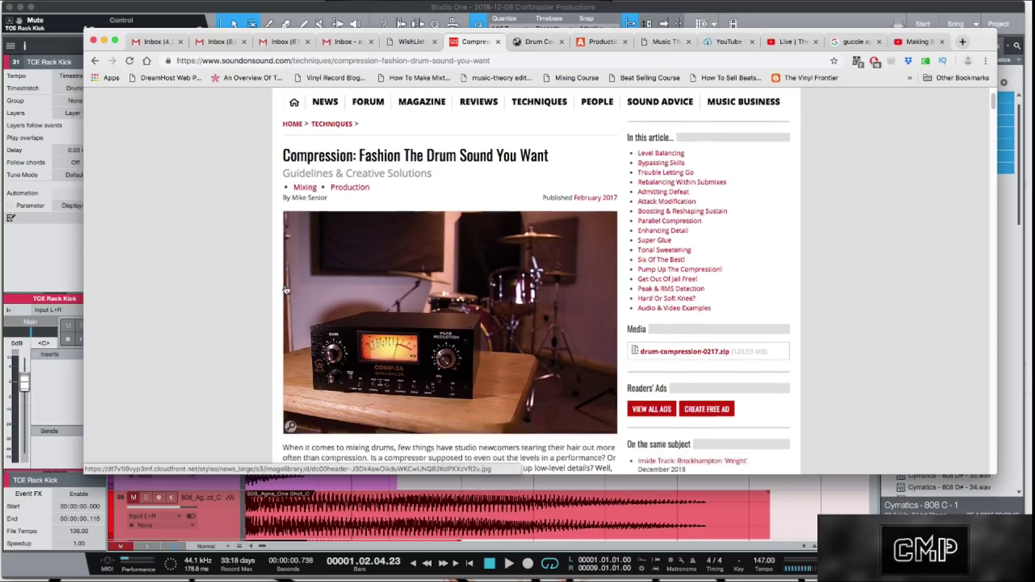
{"action": "scroll", "coordinate": [286, 290], "scroll_direction": "down", "scroll_amount": 4}
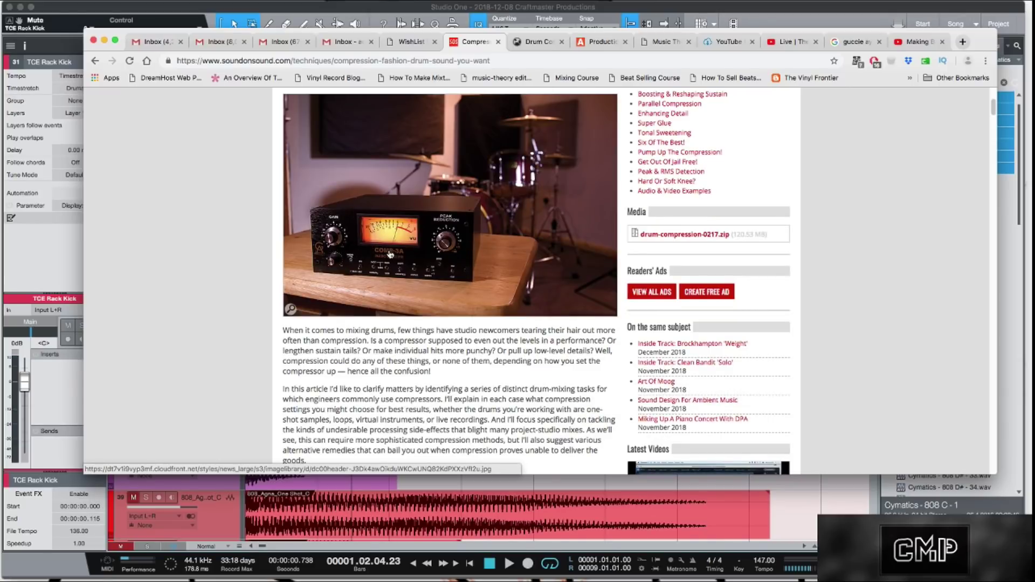
{"action": "scroll", "coordinate": [441, 269], "scroll_direction": "down", "scroll_amount": 1}
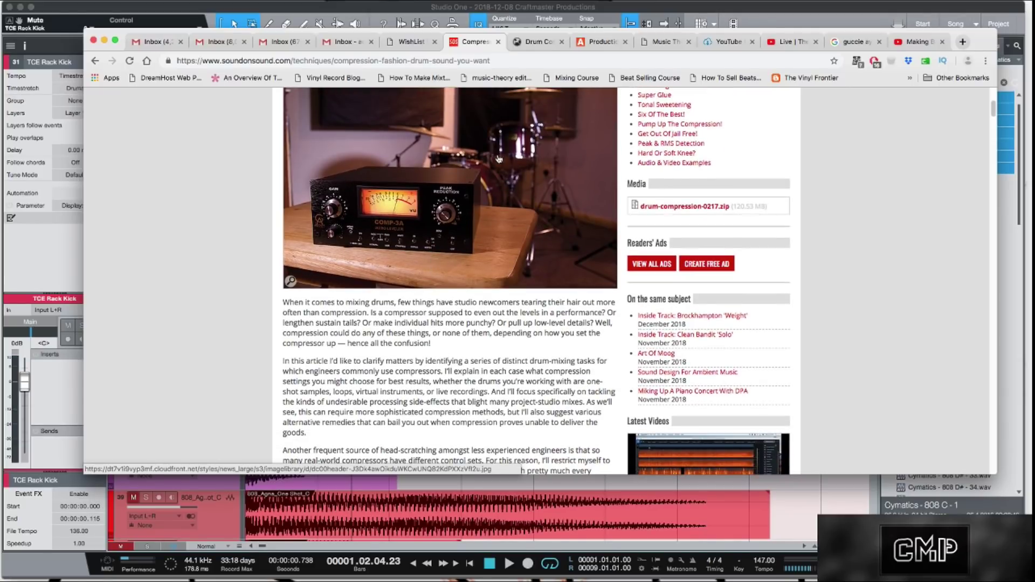
Step: Examine the article's compressor settings and plug-in examples from level balancing through bypassing, submix rebalancing and the section before Attack Modification
{"action": "scroll", "coordinate": [475, 250], "scroll_direction": "down", "scroll_amount": 9}
{"action": "scroll", "coordinate": [475, 248], "scroll_direction": "down", "scroll_amount": 12}
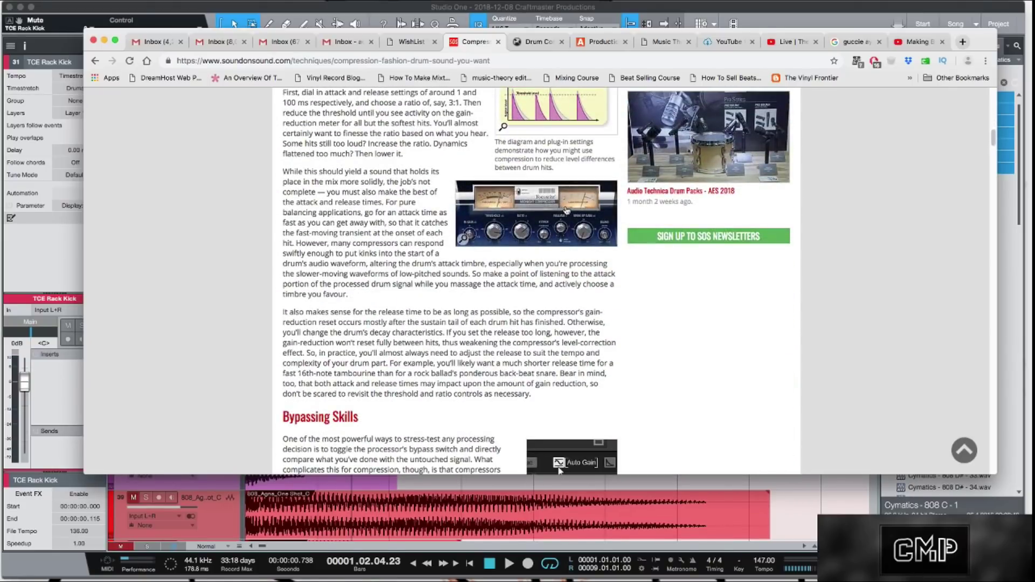
{"action": "scroll", "coordinate": [451, 303], "scroll_direction": "down", "scroll_amount": 9}
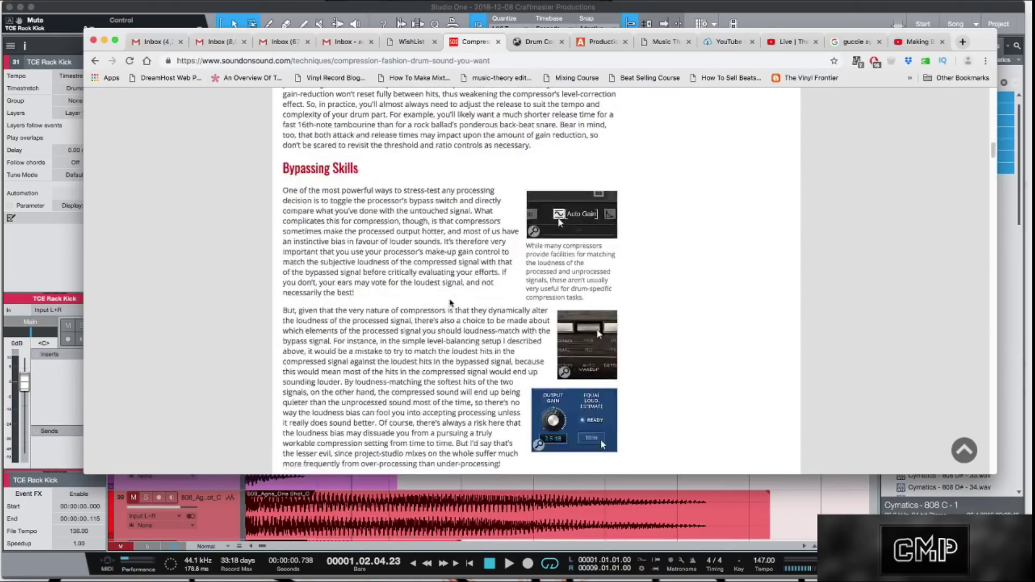
{"action": "scroll", "coordinate": [451, 303], "scroll_direction": "down", "scroll_amount": 5}
{"action": "scroll", "coordinate": [450, 299], "scroll_direction": "down", "scroll_amount": 18}
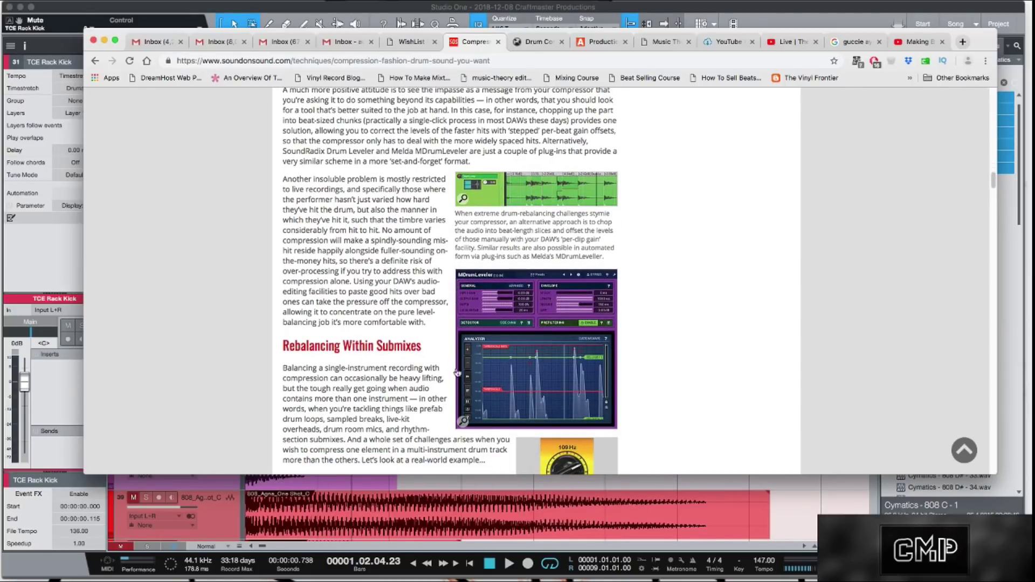
{"action": "scroll", "coordinate": [534, 353], "scroll_direction": "down", "scroll_amount": 5}
{"action": "scroll", "coordinate": [534, 353], "scroll_direction": "down", "scroll_amount": 9}
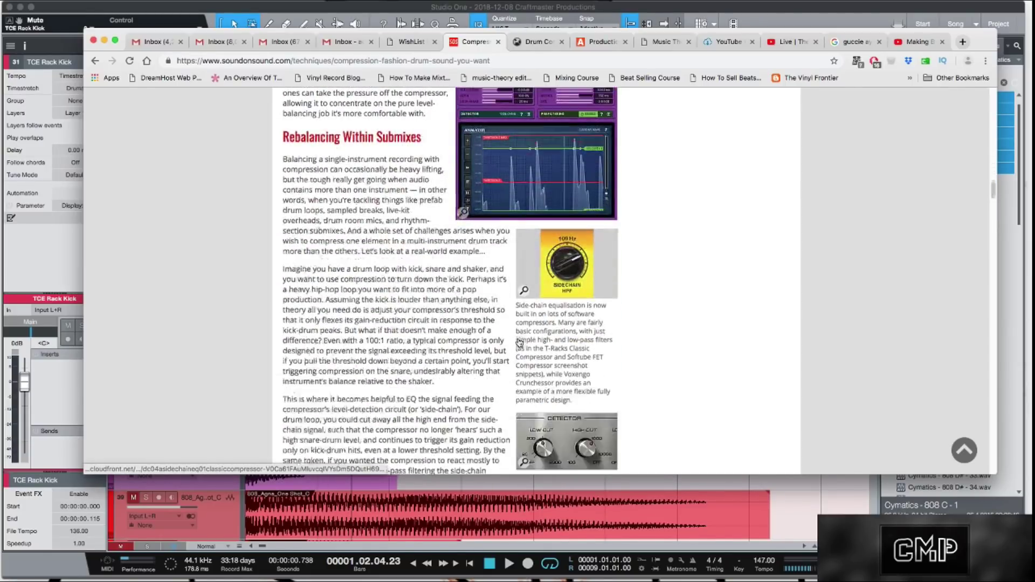
{"action": "scroll", "coordinate": [576, 337], "scroll_direction": "down", "scroll_amount": 4}
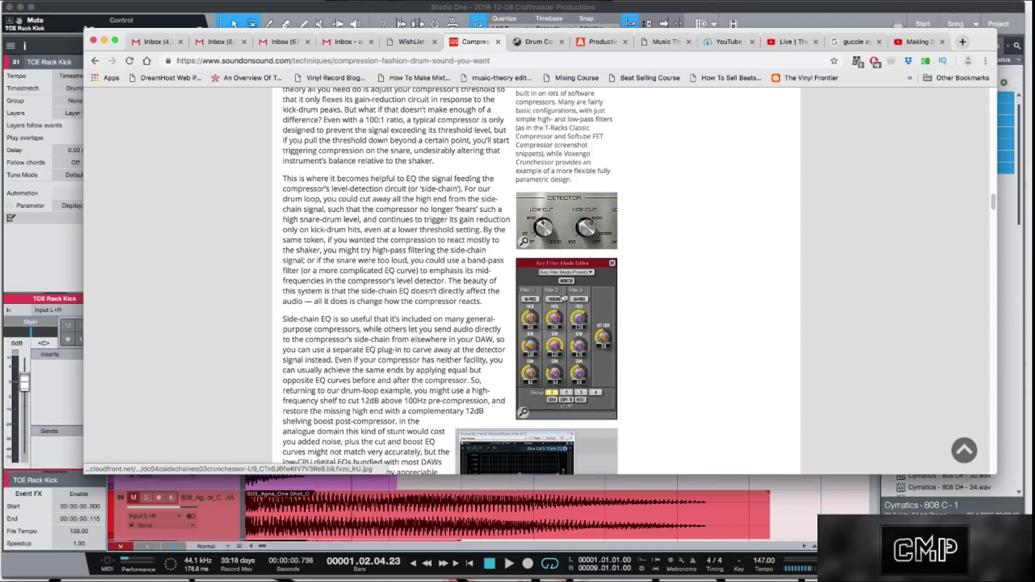
{"action": "scroll", "coordinate": [526, 360], "scroll_direction": "down", "scroll_amount": 4}
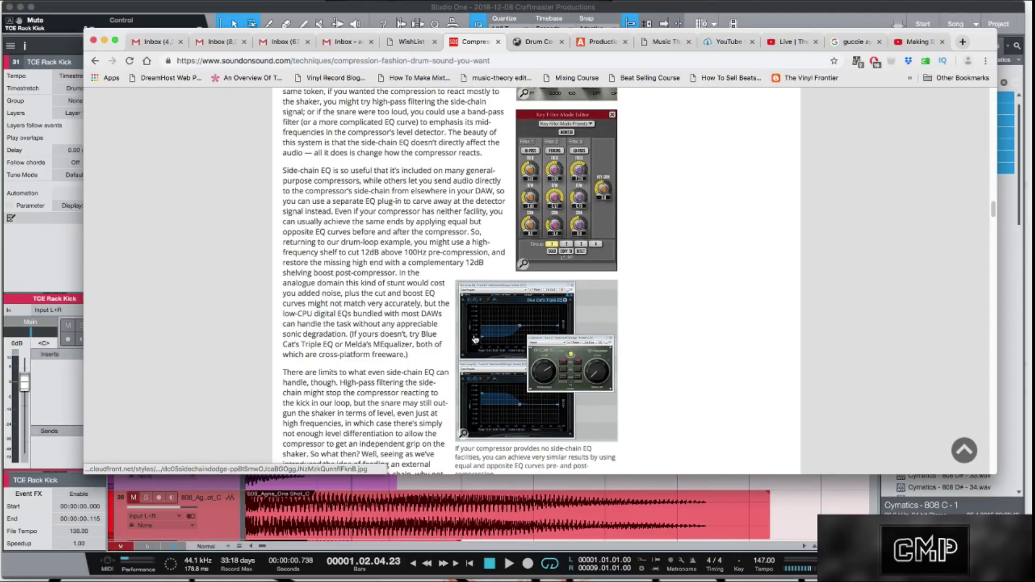
{"action": "scroll", "coordinate": [466, 328], "scroll_direction": "down", "scroll_amount": 12}
{"action": "scroll", "coordinate": [467, 328], "scroll_direction": "down", "scroll_amount": 10}
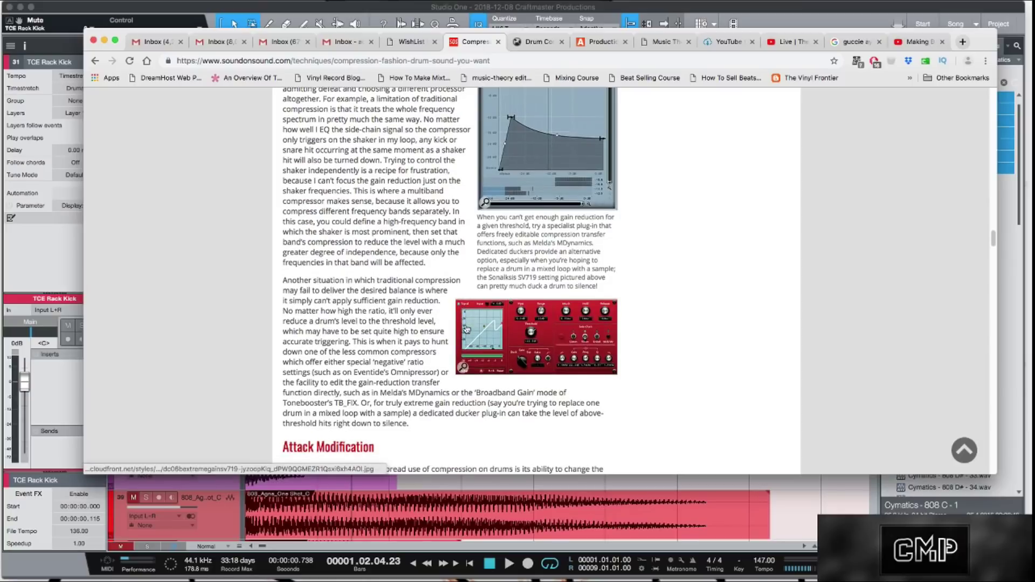
Step: Examine the diagrams and plug-in examples from Attack Modification through Parallel Compression to Super Glue
{"action": "scroll", "coordinate": [480, 350], "scroll_direction": "down", "scroll_amount": 20}
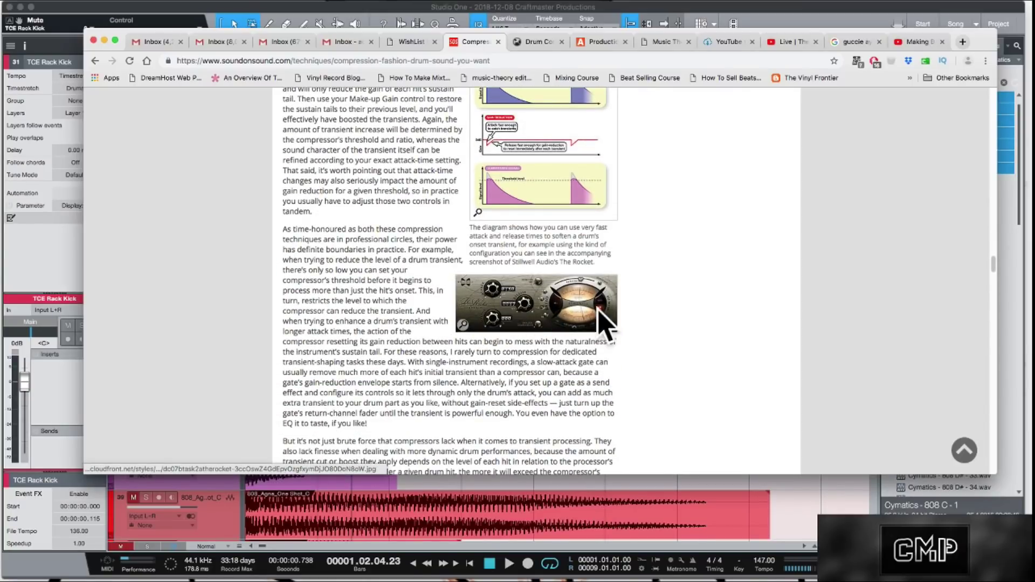
{"action": "scroll", "coordinate": [582, 317], "scroll_direction": "down", "scroll_amount": 15}
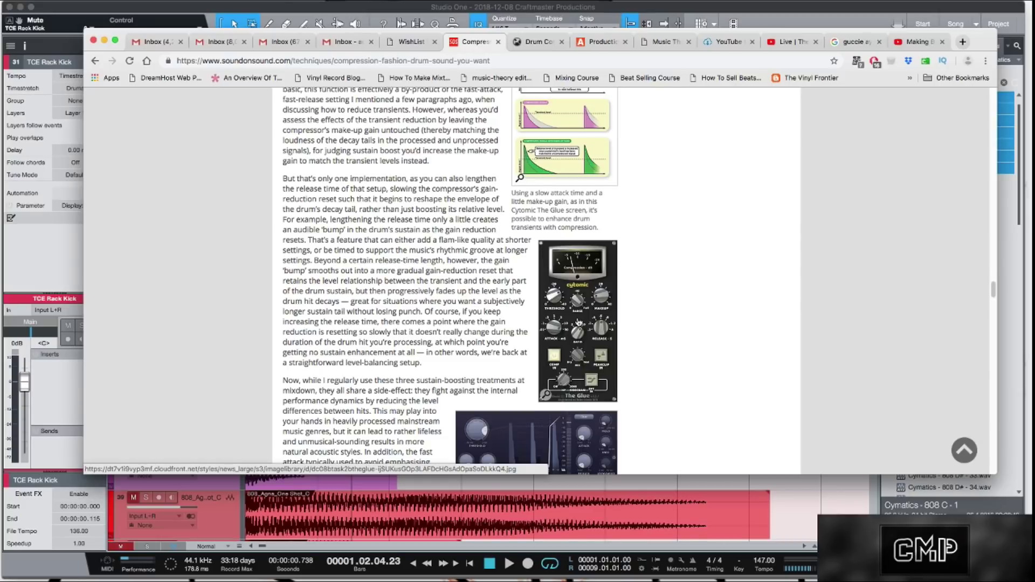
{"action": "scroll", "coordinate": [579, 322], "scroll_direction": "down", "scroll_amount": 4}
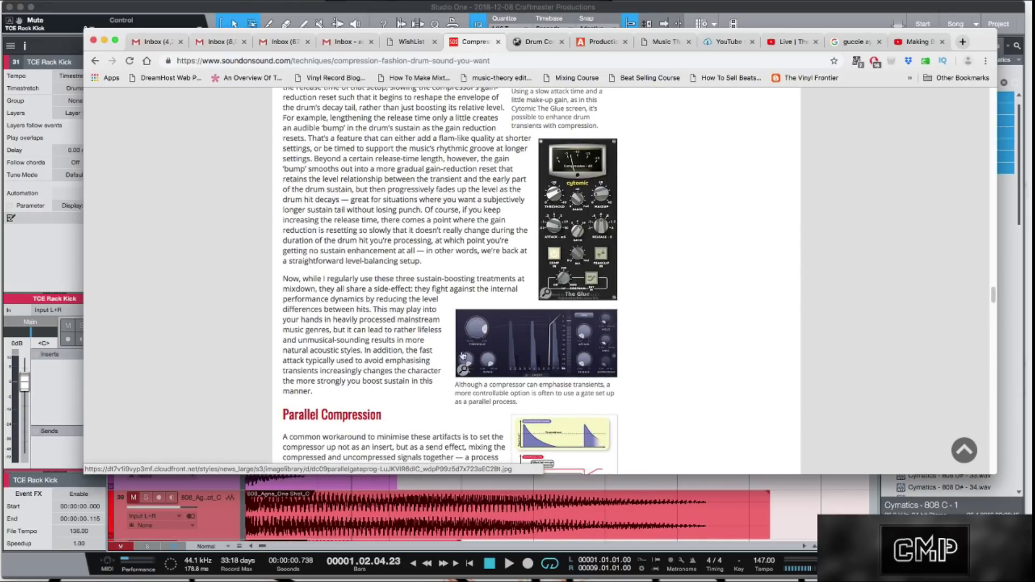
{"action": "scroll", "coordinate": [573, 353], "scroll_direction": "down", "scroll_amount": 14}
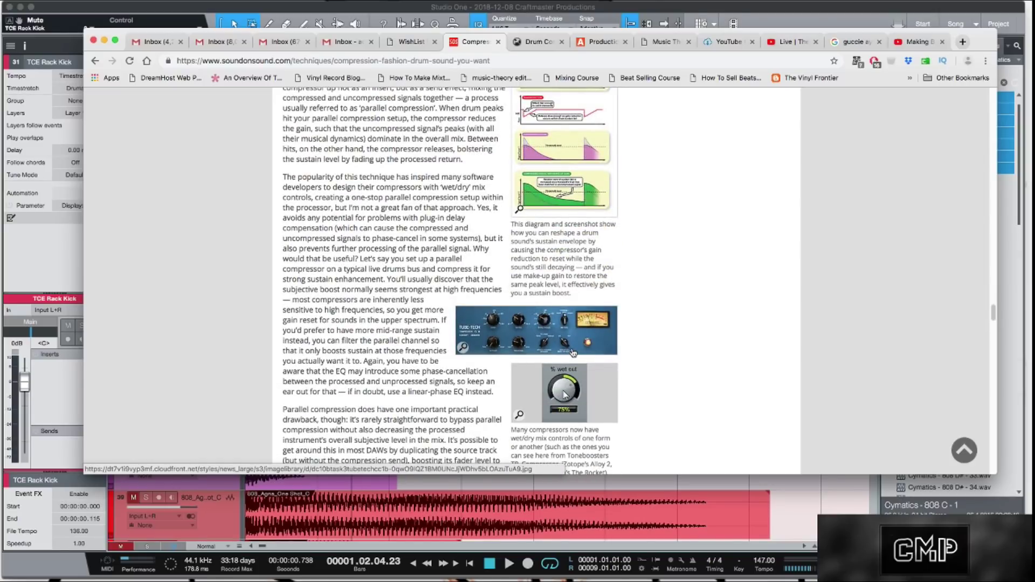
{"action": "scroll", "coordinate": [424, 257], "scroll_direction": "down", "scroll_amount": 20}
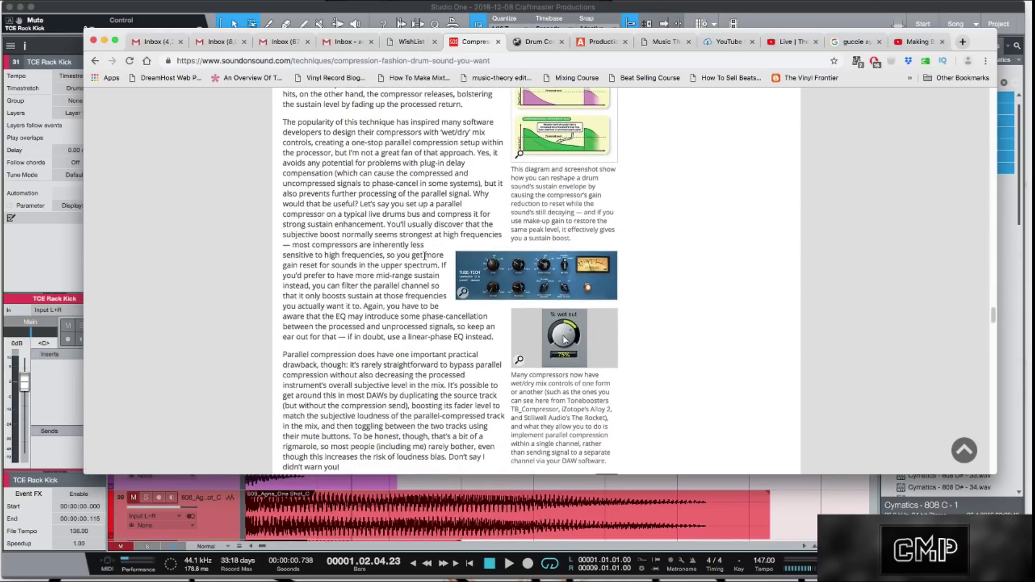
{"action": "scroll", "coordinate": [424, 258], "scroll_direction": "down", "scroll_amount": 17}
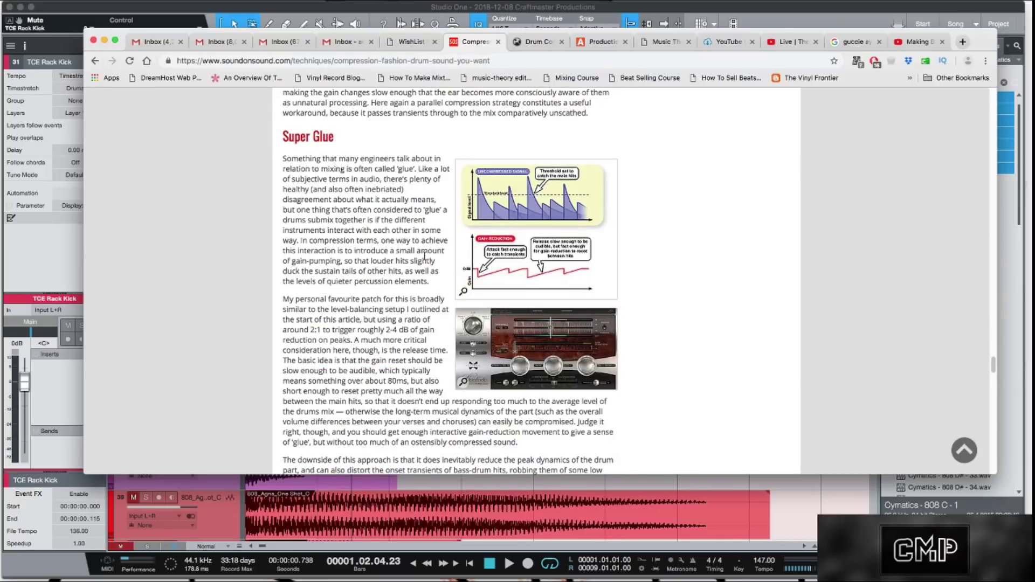
Step: Look over the Super Glue, Tonal Sweetening and Six Of The Best sections, and return to the article's beginning
{"action": "scroll", "coordinate": [424, 258], "scroll_direction": "up", "scroll_amount": 6}
{"action": "scroll", "coordinate": [424, 257], "scroll_direction": "down", "scroll_amount": 15}
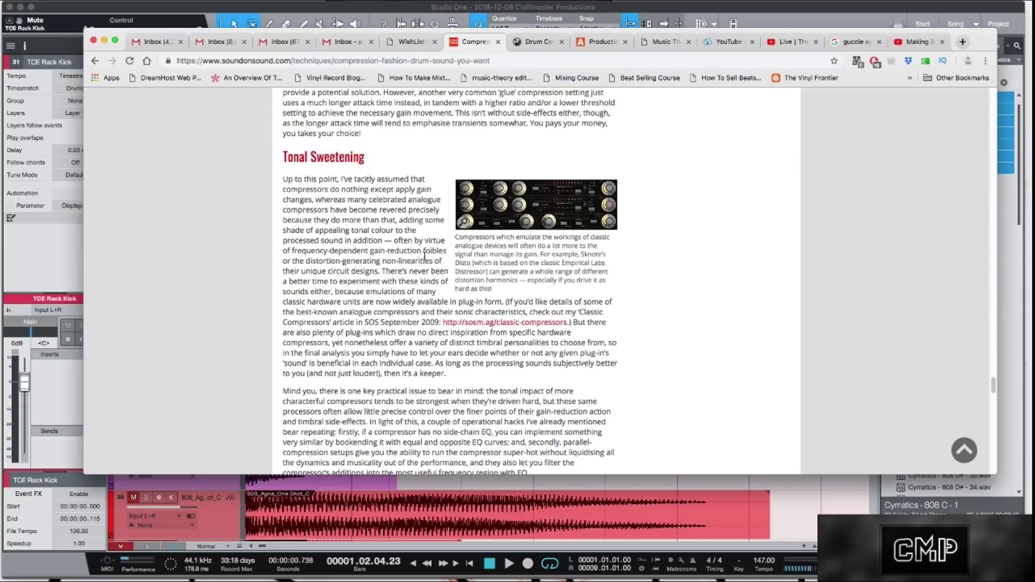
{"action": "scroll", "coordinate": [425, 257], "scroll_direction": "up", "scroll_amount": 7}
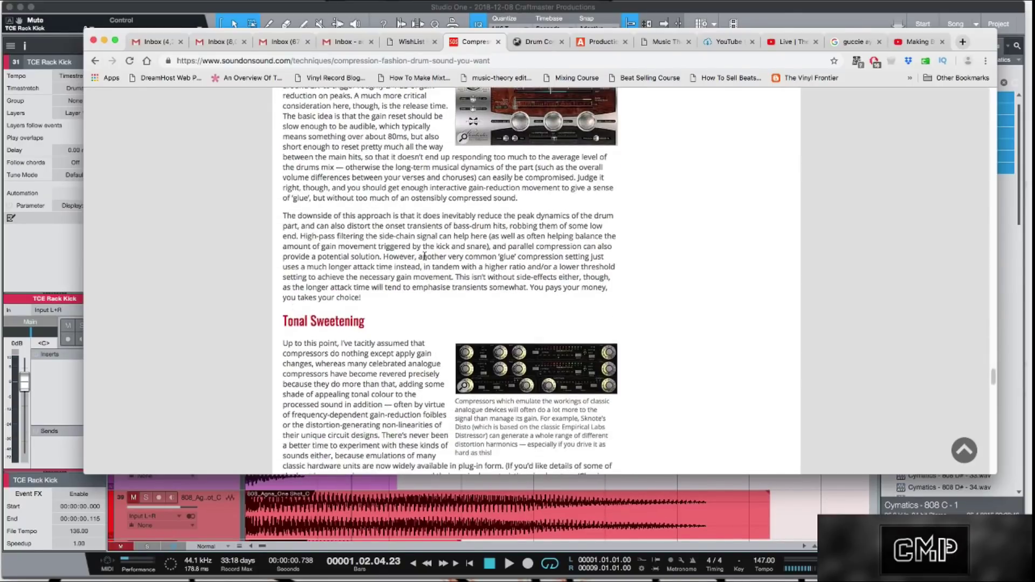
{"action": "scroll", "coordinate": [425, 256], "scroll_direction": "down", "scroll_amount": 5}
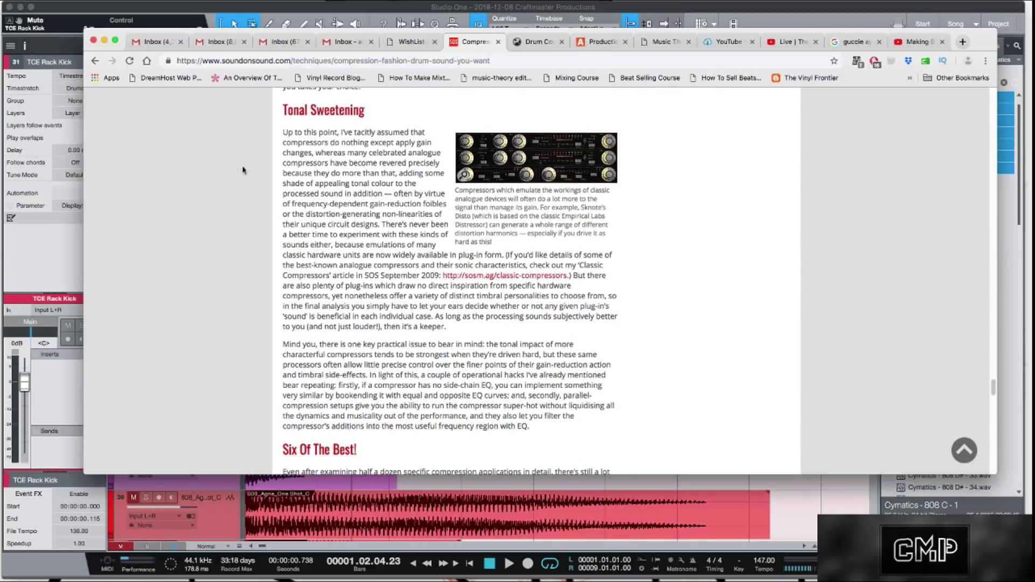
{"action": "scroll", "coordinate": [345, 161], "scroll_direction": "down", "scroll_amount": 6}
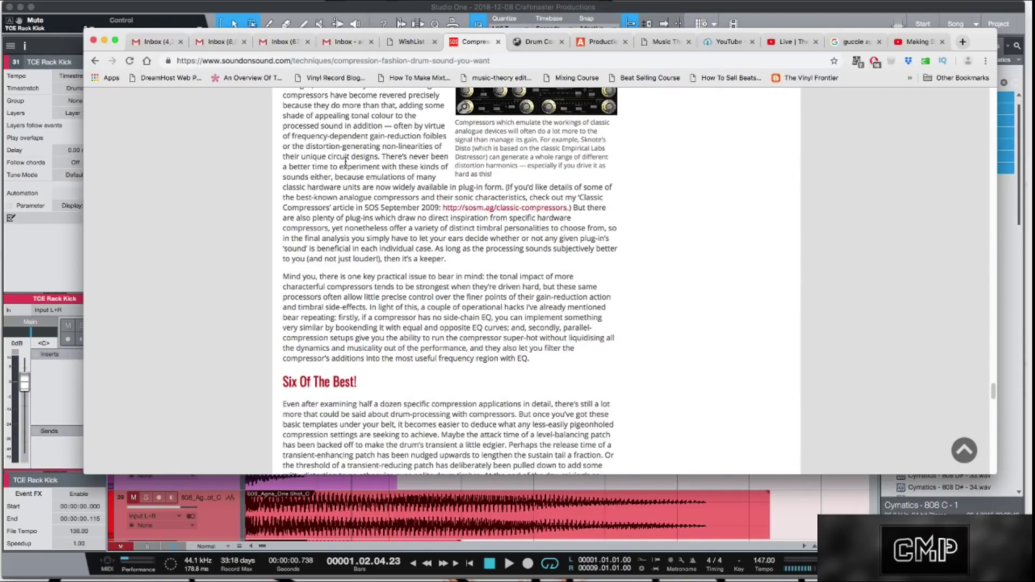
{"action": "scroll", "coordinate": [345, 162], "scroll_direction": "up", "scroll_amount": 15}
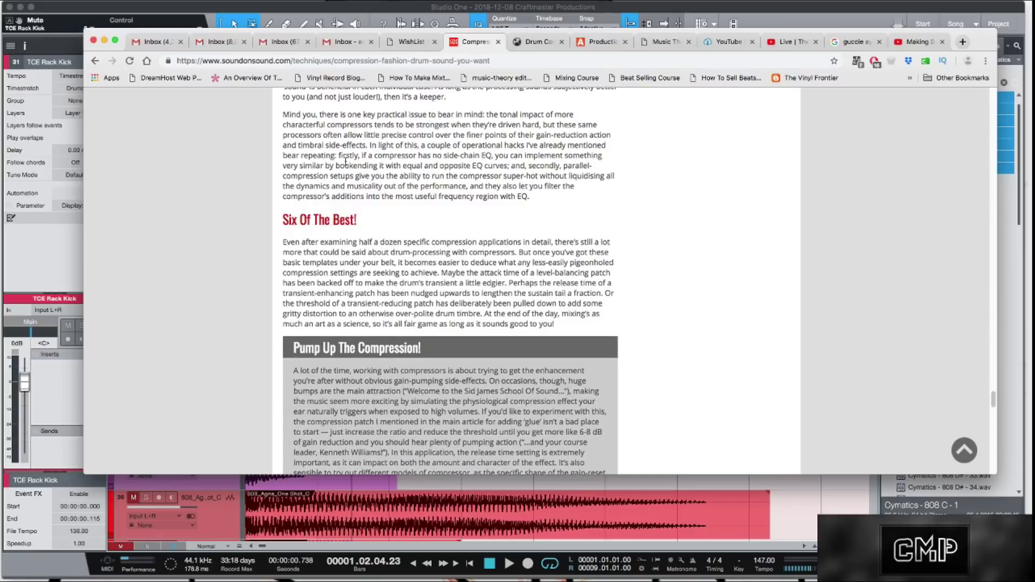
{"action": "scroll", "coordinate": [345, 164], "scroll_direction": "up", "scroll_amount": 15}
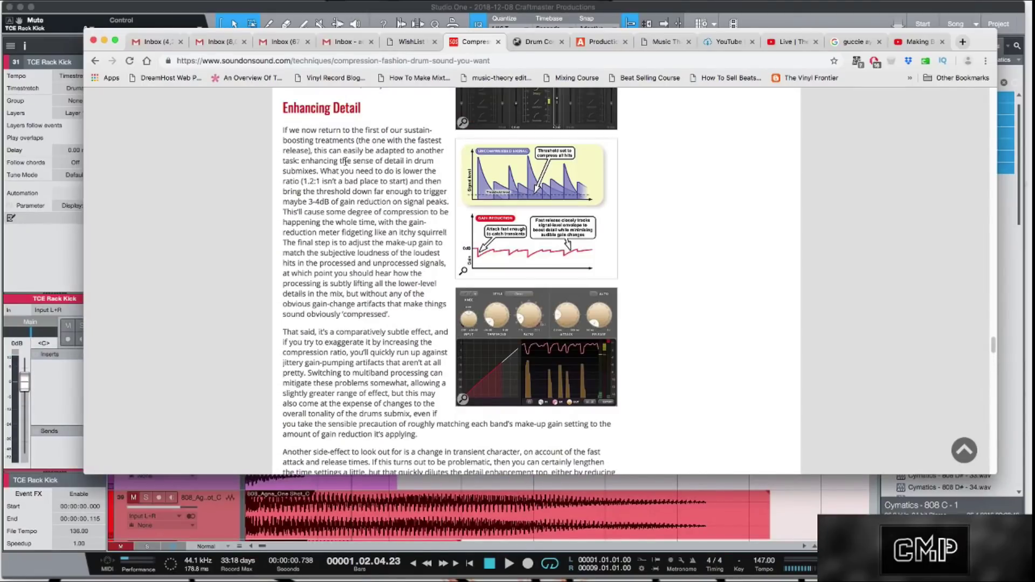
{"action": "scroll", "coordinate": [346, 163], "scroll_direction": "up", "scroll_amount": 15}
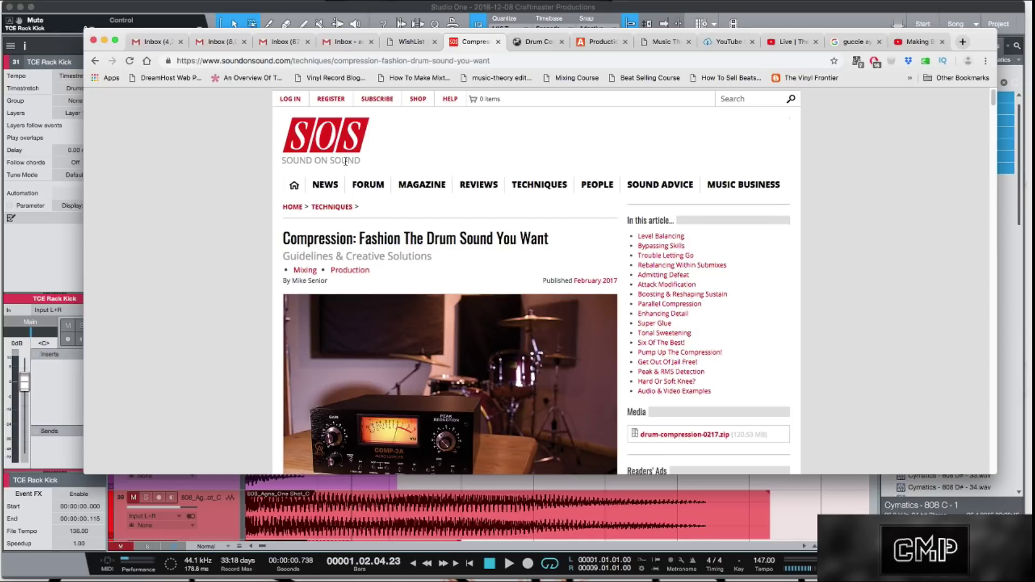
Step: Open the realdrumsamples.com article on compressing drums and examine its Fairchild compressor example and advice on drum-bus processing
{"action": "left_click", "coordinate": [539, 42]}
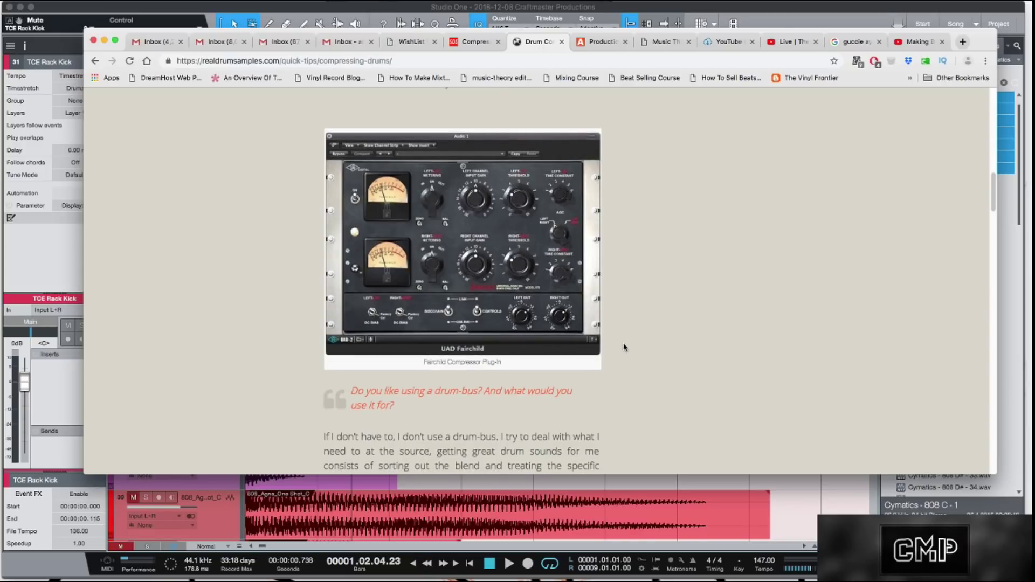
{"action": "scroll", "coordinate": [624, 347], "scroll_direction": "down", "scroll_amount": 10}
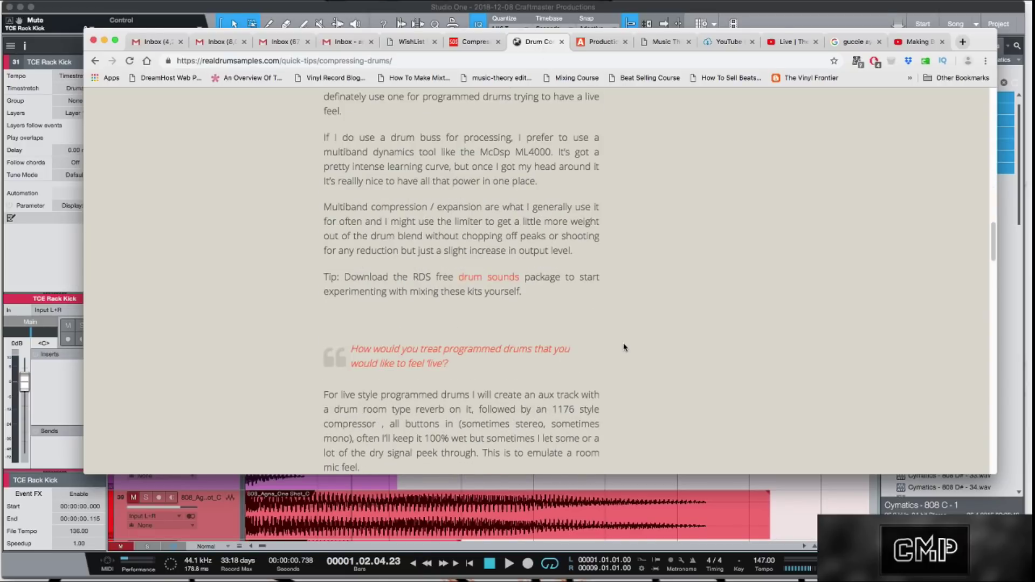
{"action": "scroll", "coordinate": [625, 347], "scroll_direction": "up", "scroll_amount": 10}
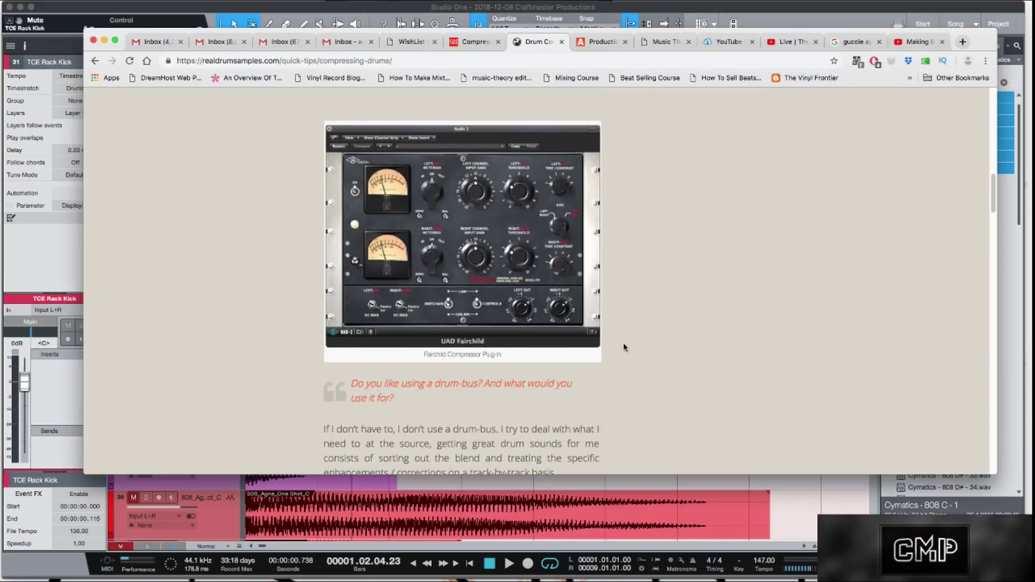
{"action": "scroll", "coordinate": [624, 347], "scroll_direction": "up", "scroll_amount": 1}
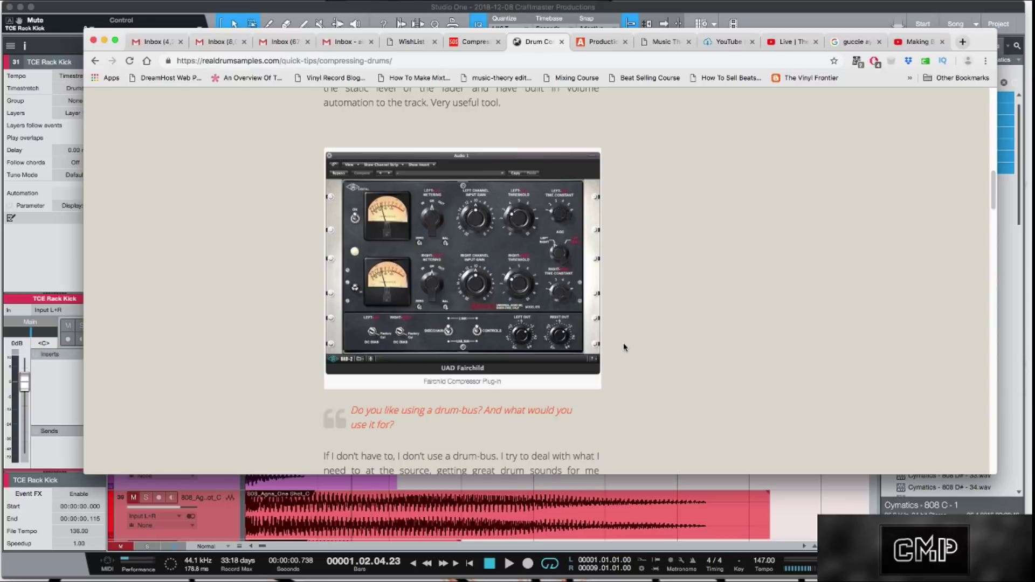
{"action": "scroll", "coordinate": [623, 347], "scroll_direction": "up", "scroll_amount": 6}
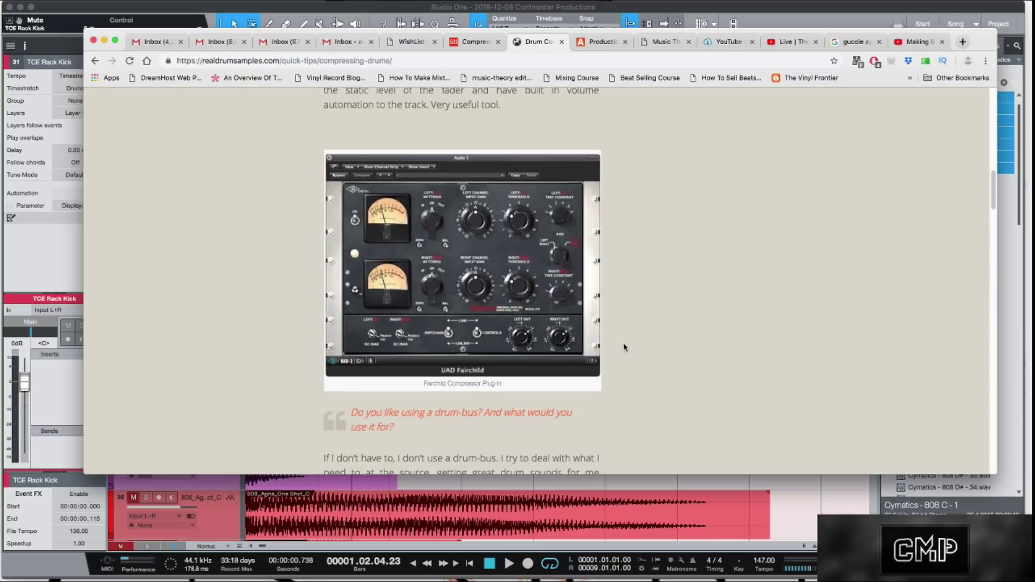
{"action": "scroll", "coordinate": [624, 347], "scroll_direction": "up", "scroll_amount": 4}
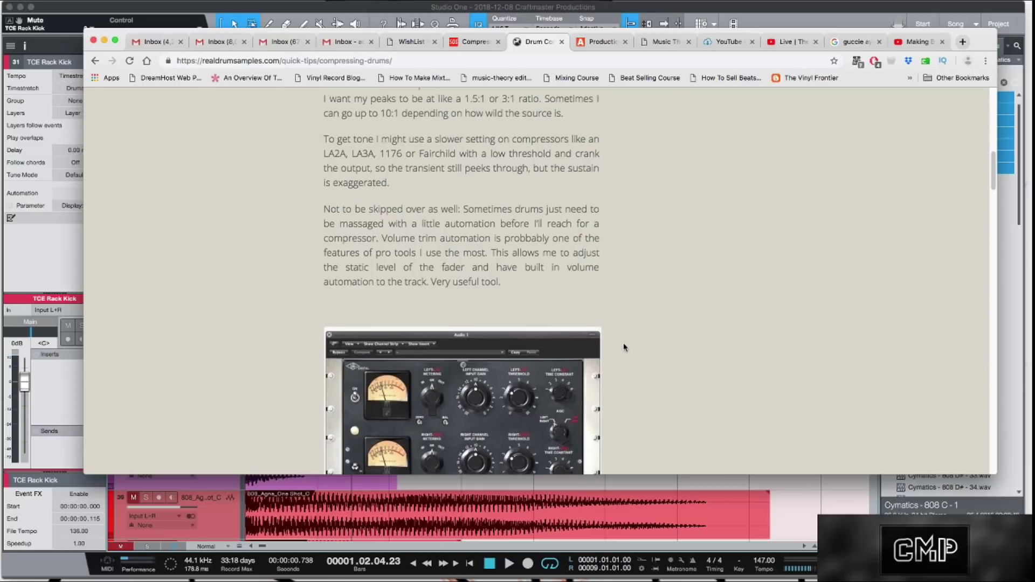
{"action": "scroll", "coordinate": [624, 347], "scroll_direction": "down", "scroll_amount": 8}
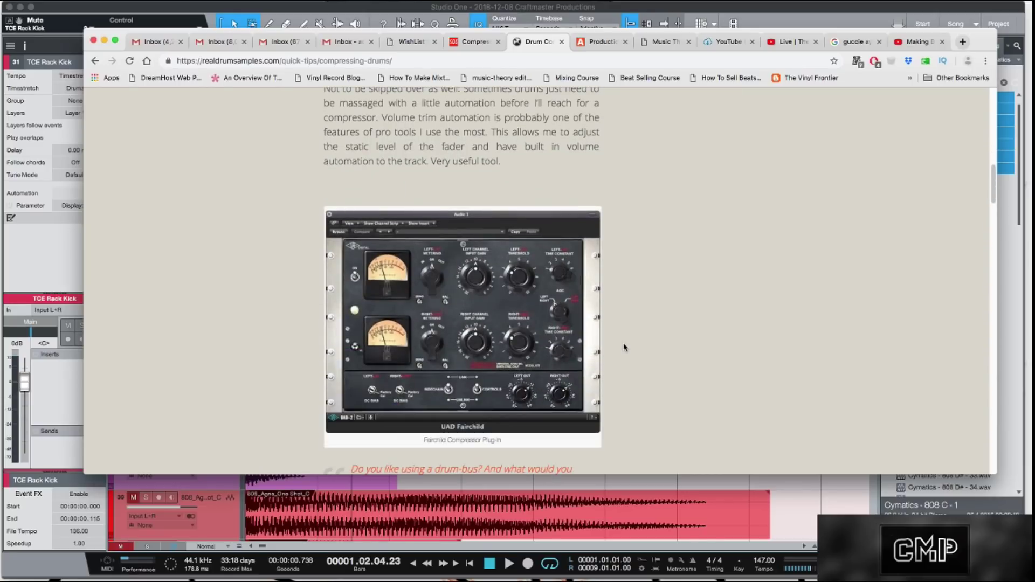
{"action": "scroll", "coordinate": [624, 347], "scroll_direction": "down", "scroll_amount": 2}
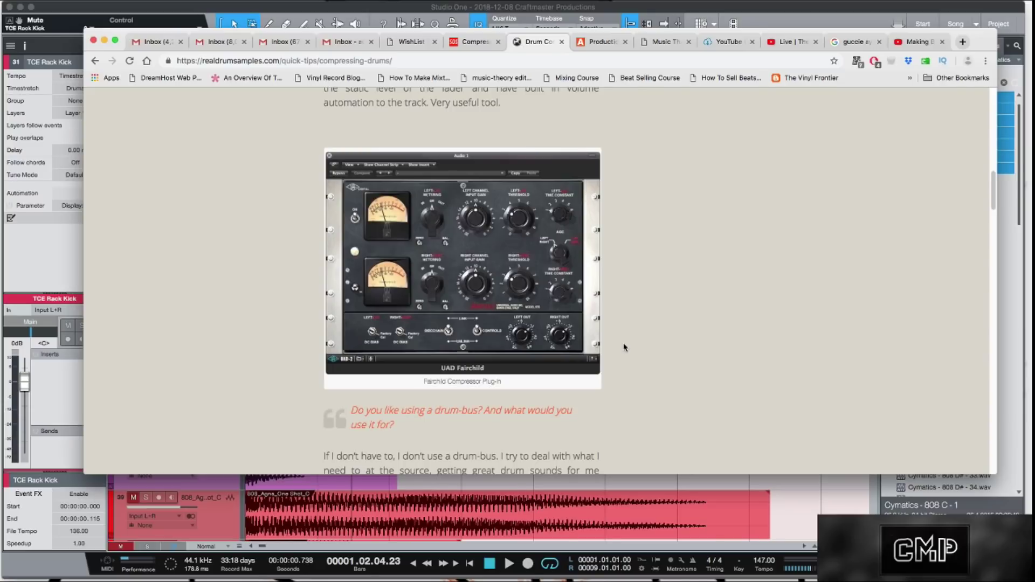
{"action": "scroll", "coordinate": [625, 347], "scroll_direction": "down", "scroll_amount": 10}
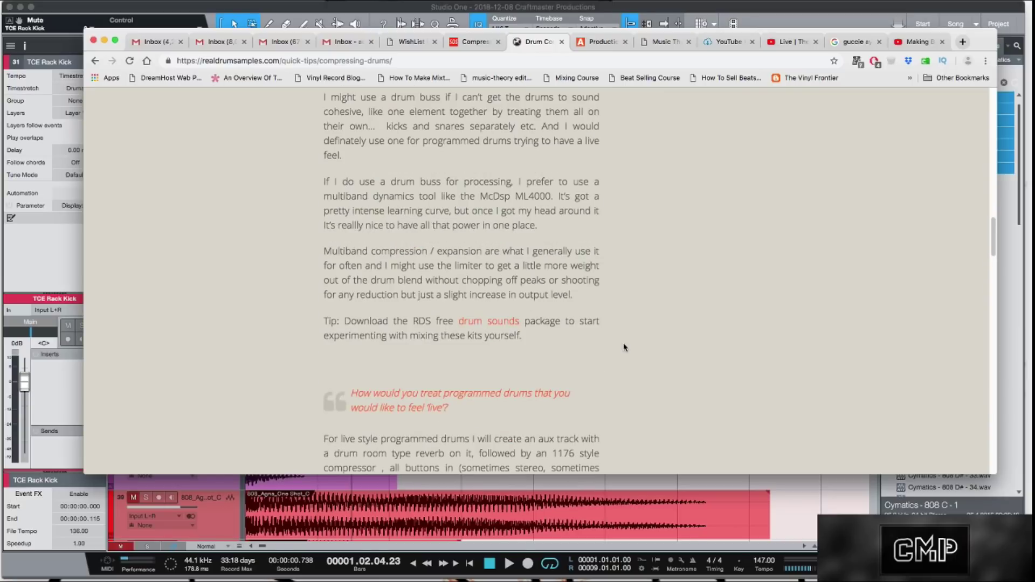
Step: Examine the article's remaining sections on live-feel drums, the 1176 and DBX 160 compressors and bass compression, and return to its beginning
{"action": "scroll", "coordinate": [624, 347], "scroll_direction": "down", "scroll_amount": 3}
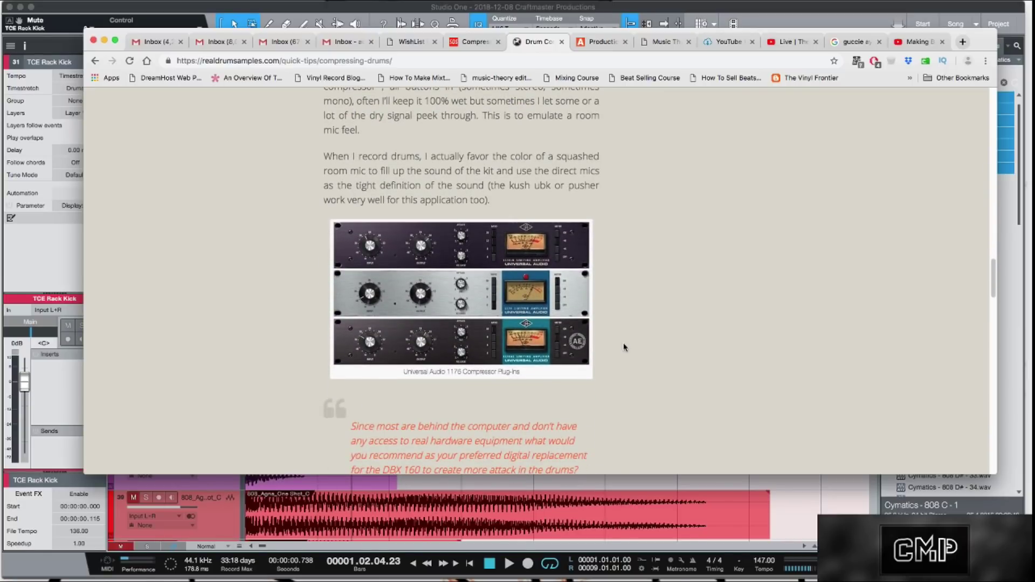
{"action": "scroll", "coordinate": [625, 347], "scroll_direction": "down", "scroll_amount": 1}
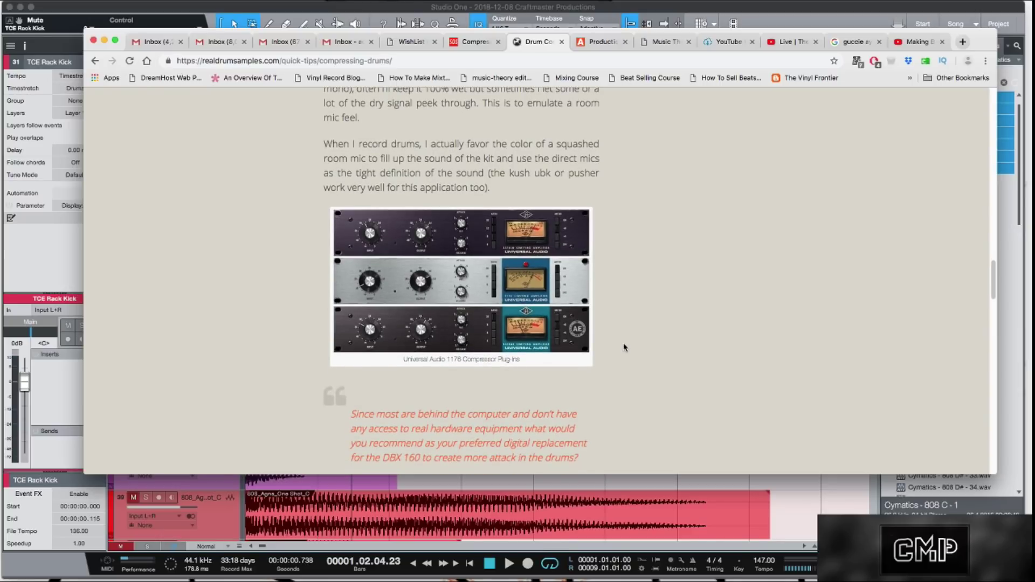
{"action": "scroll", "coordinate": [624, 348], "scroll_direction": "down", "scroll_amount": 1}
{"action": "scroll", "coordinate": [625, 347], "scroll_direction": "down", "scroll_amount": 2}
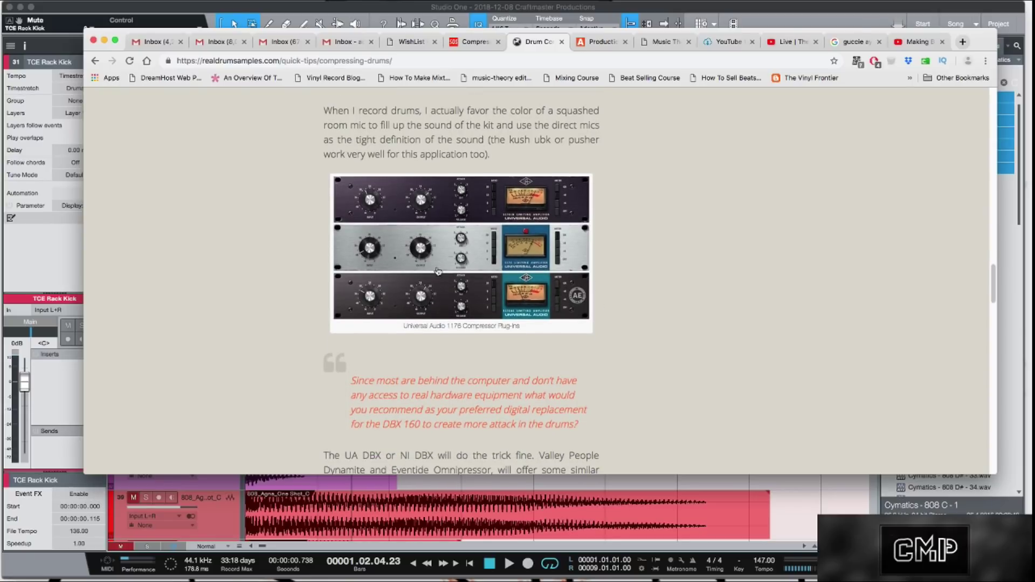
{"action": "scroll", "coordinate": [643, 334], "scroll_direction": "down", "scroll_amount": 15}
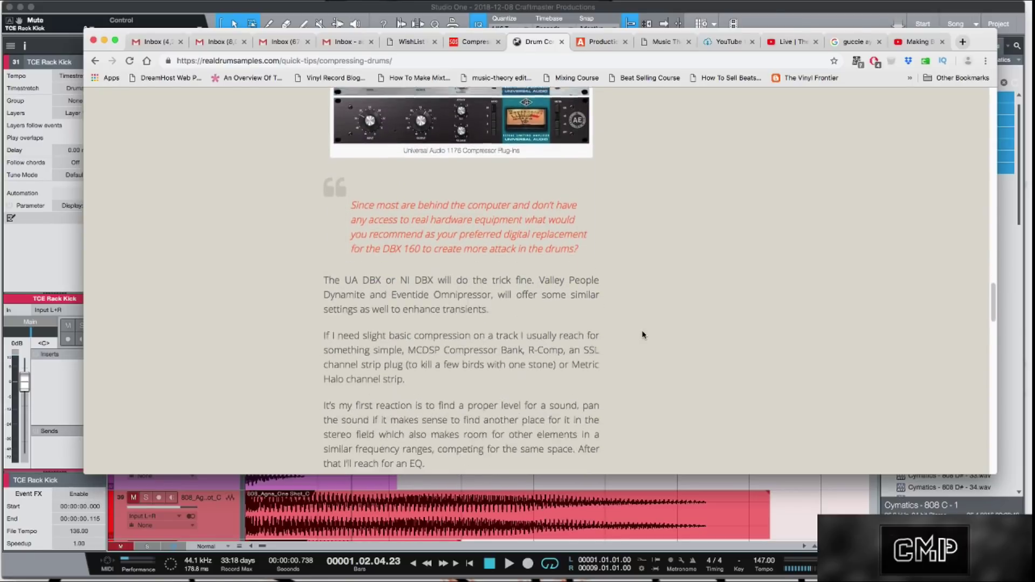
{"action": "scroll", "coordinate": [642, 335], "scroll_direction": "down", "scroll_amount": 10}
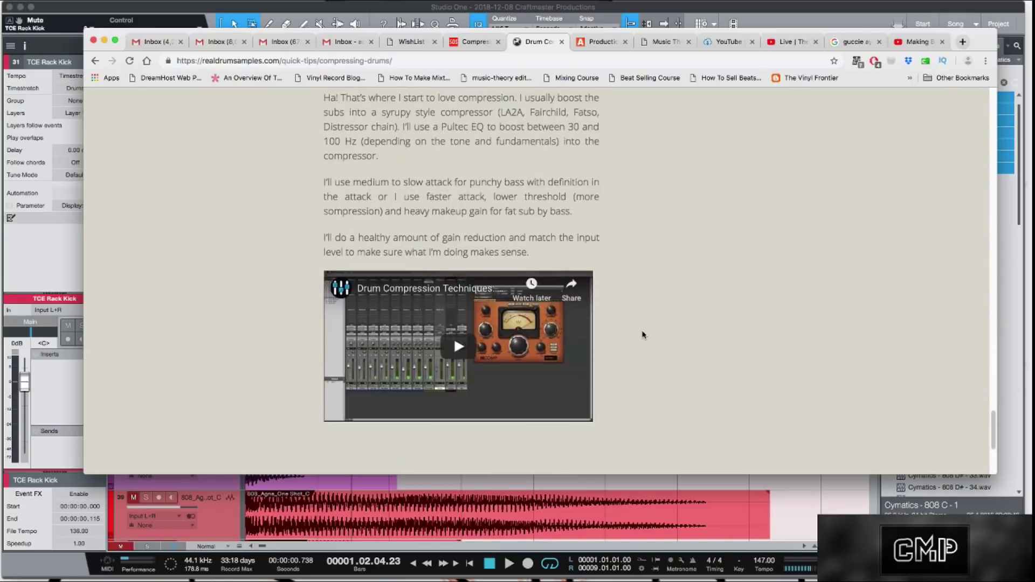
{"action": "scroll", "coordinate": [643, 335], "scroll_direction": "up", "scroll_amount": 20}
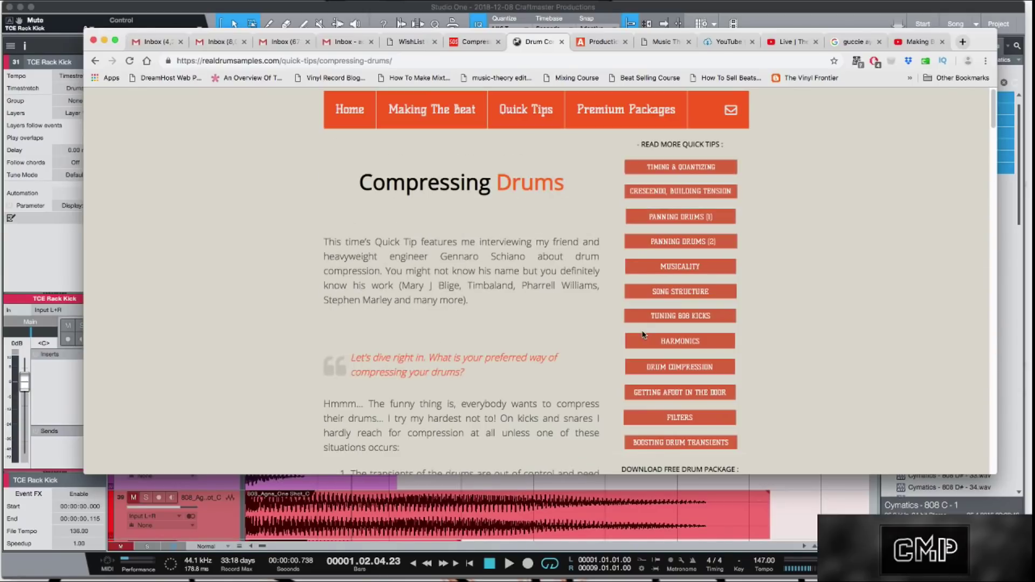
Step: Open the Ask.Audio article on punchy drum compression and examine its introduction and section on attack time
{"action": "left_click", "coordinate": [600, 42]}
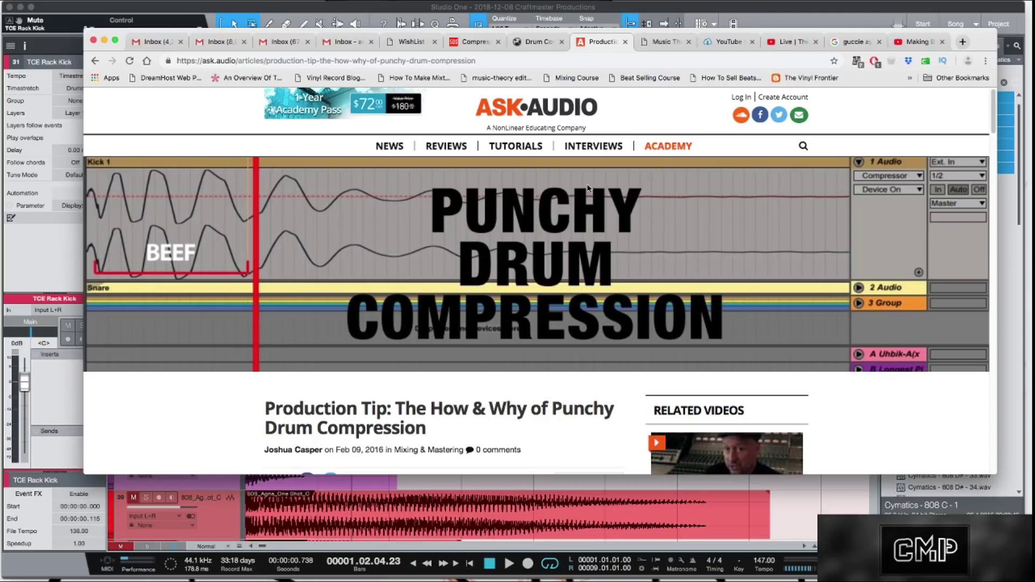
{"action": "scroll", "coordinate": [193, 300], "scroll_direction": "down", "scroll_amount": 2}
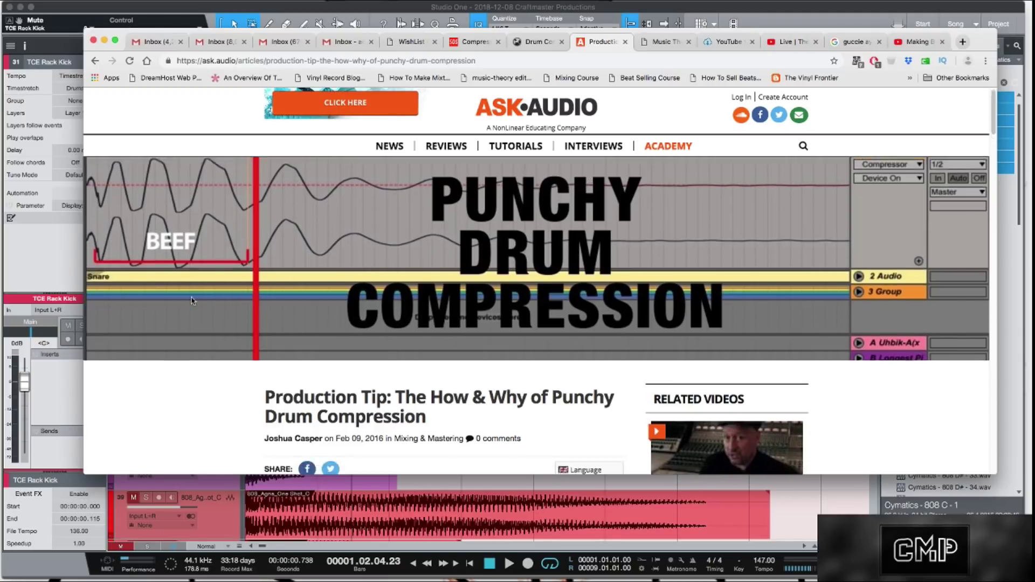
{"action": "scroll", "coordinate": [193, 300], "scroll_direction": "down", "scroll_amount": 4}
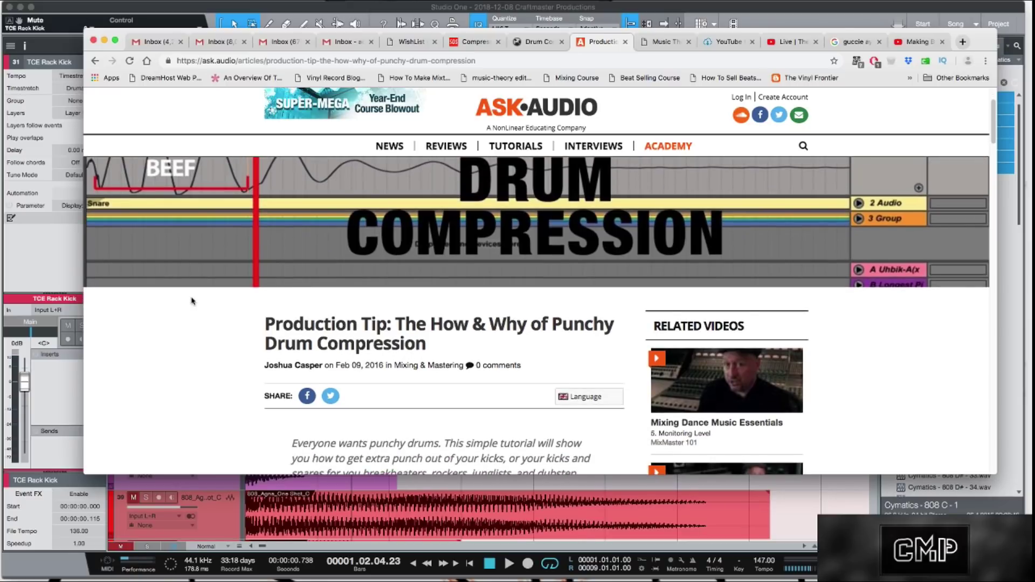
{"action": "scroll", "coordinate": [192, 300], "scroll_direction": "down", "scroll_amount": 10}
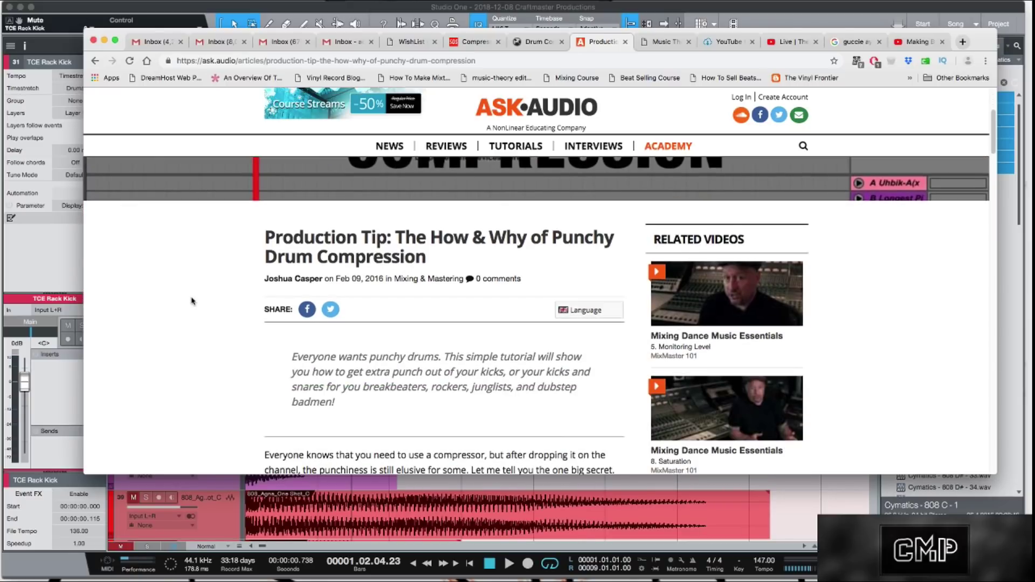
{"action": "scroll", "coordinate": [193, 301], "scroll_direction": "down", "scroll_amount": 7}
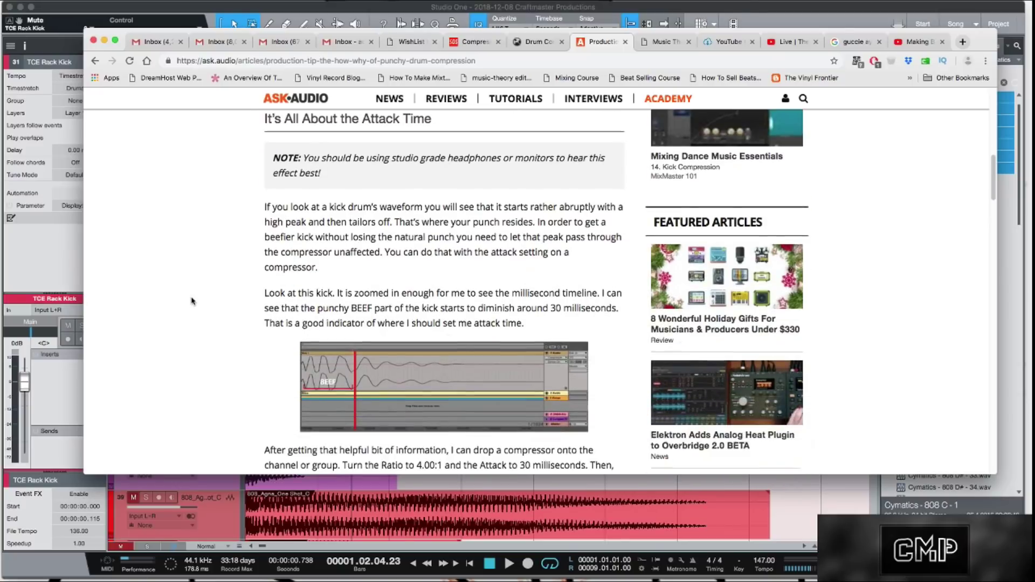
{"action": "scroll", "coordinate": [193, 301], "scroll_direction": "up", "scroll_amount": 10}
{"action": "scroll", "coordinate": [269, 275], "scroll_direction": "up", "scroll_amount": 8}
{"action": "scroll", "coordinate": [519, 246], "scroll_direction": "down", "scroll_amount": 1}
{"action": "scroll", "coordinate": [552, 247], "scroll_direction": "up", "scroll_amount": 1}
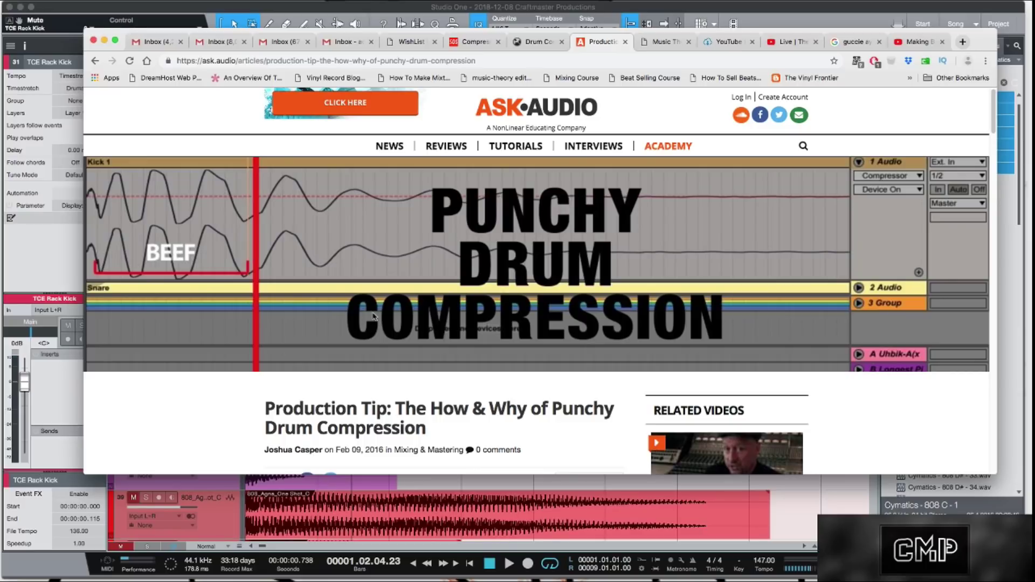
Step: Examine the article's compressor settings example through to the end, and return to its beginning
{"action": "scroll", "coordinate": [408, 242], "scroll_direction": "down", "scroll_amount": 10}
{"action": "scroll", "coordinate": [408, 241], "scroll_direction": "down", "scroll_amount": 15}
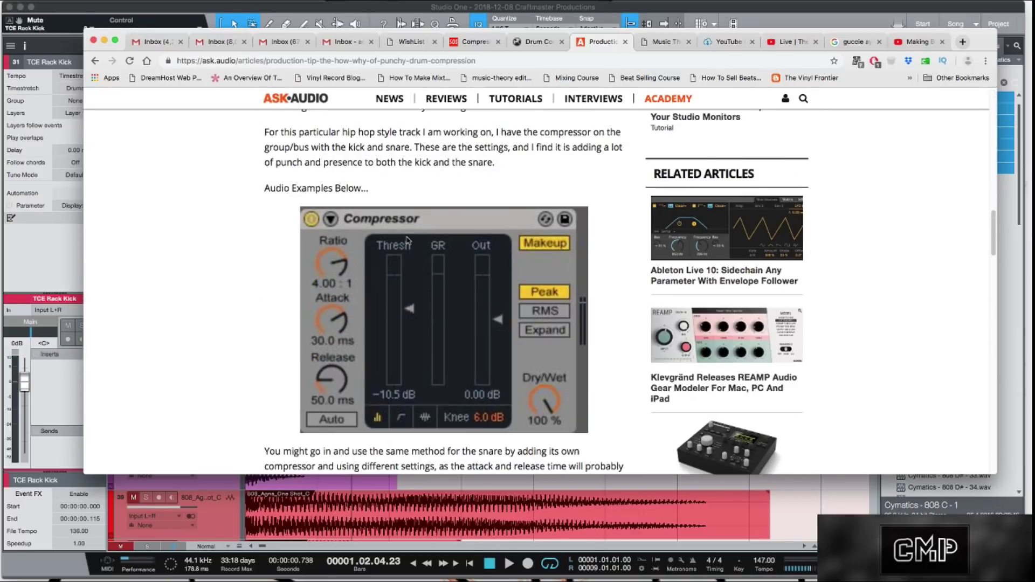
{"action": "scroll", "coordinate": [408, 241], "scroll_direction": "down", "scroll_amount": 15}
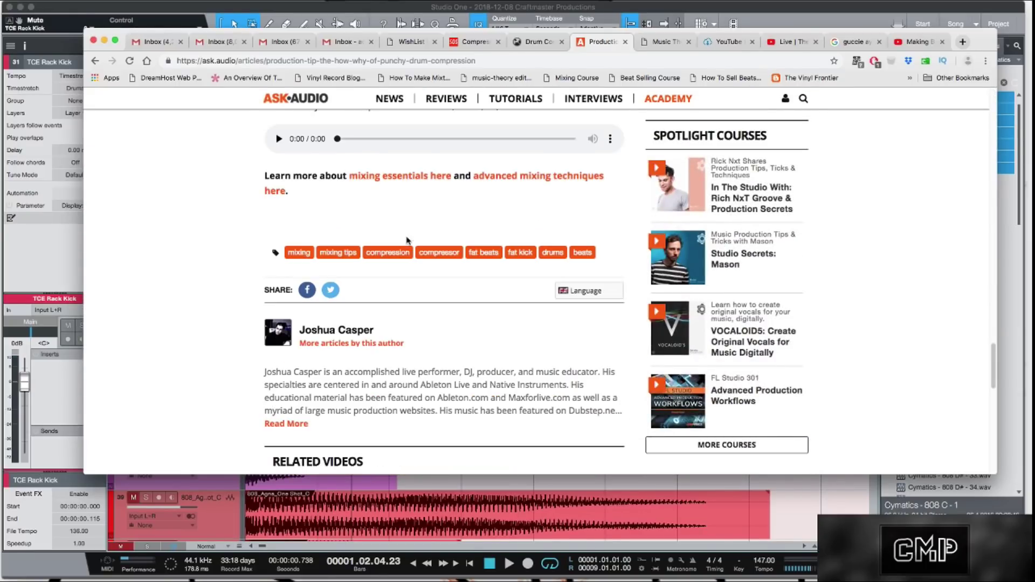
{"action": "scroll", "coordinate": [408, 241], "scroll_direction": "up", "scroll_amount": 20}
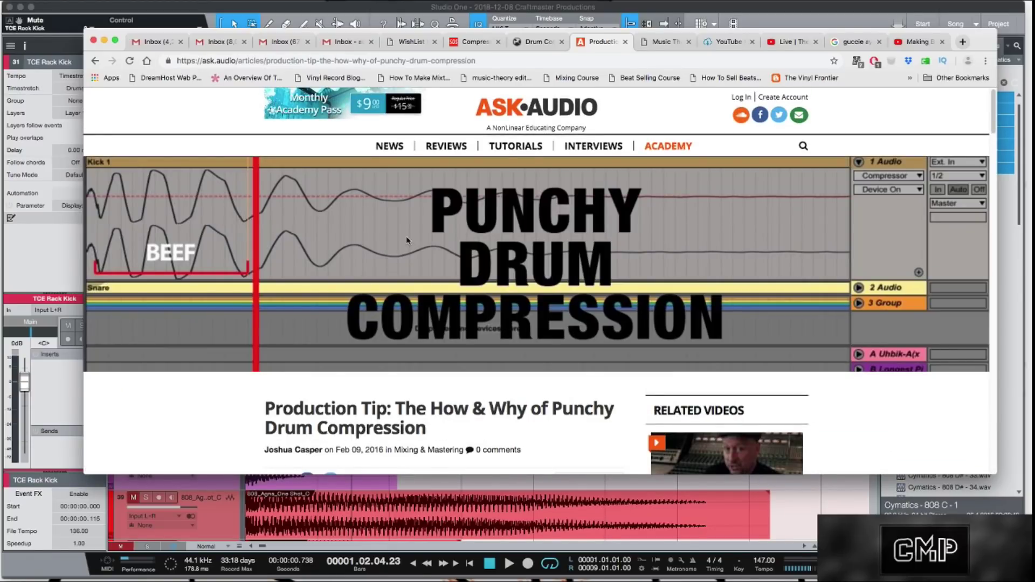
Step: Switch back to the Studio One session and enlarge the TCERackKick track to show its waveform in detail
{"action": "left_click", "coordinate": [104, 41]}
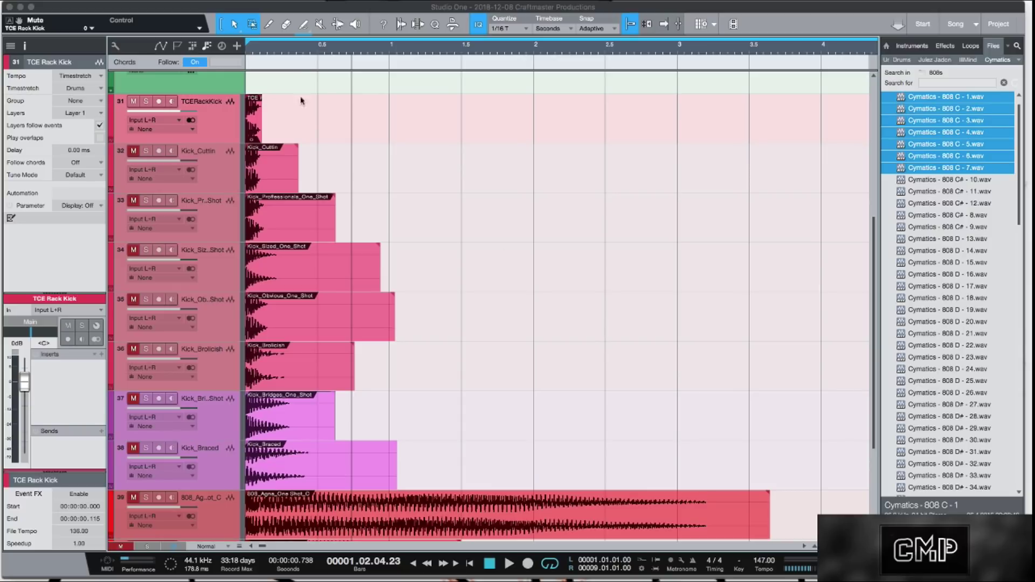
{"action": "left_click_drag", "start_coordinate": [293, 52], "coordinate": [371, 88]}
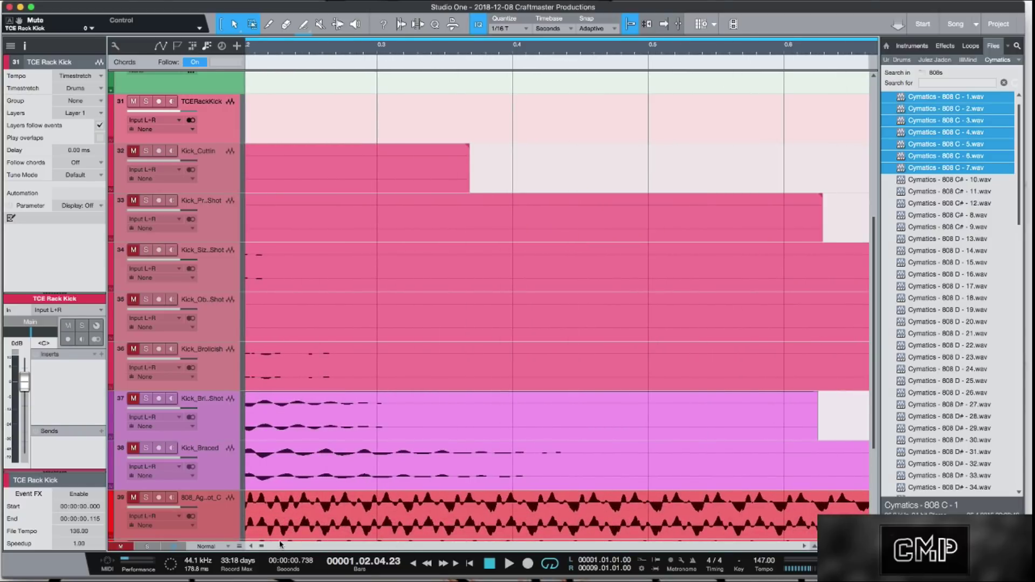
{"action": "scroll", "coordinate": [266, 548], "scroll_direction": "right", "scroll_amount": 5}
{"action": "scroll", "coordinate": [238, 546], "scroll_direction": "left", "scroll_amount": 7}
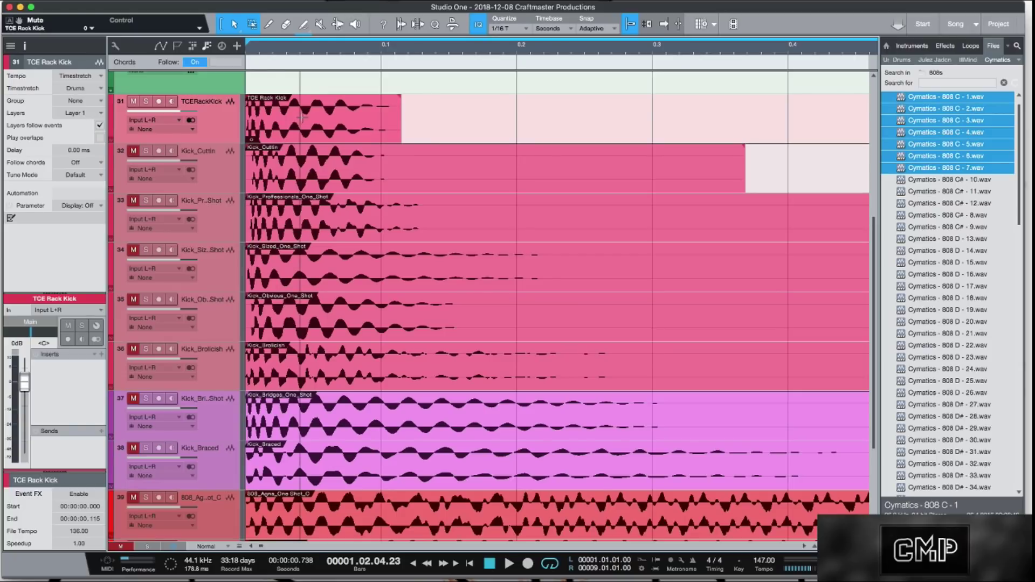
{"action": "left_click_drag", "start_coordinate": [219, 149], "coordinate": [235, 228]}
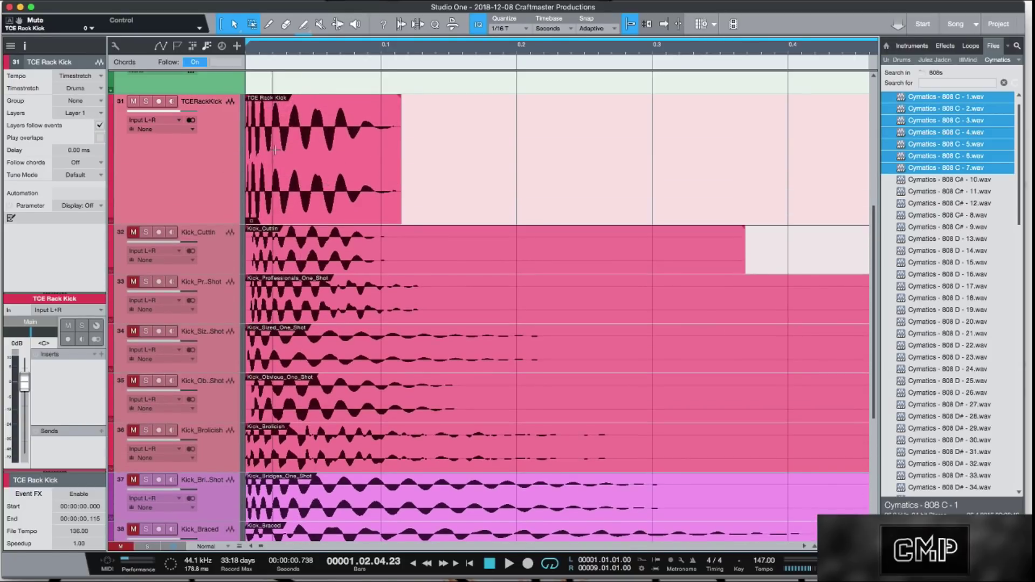
Step: Play the arrangement from the start of the song, beginning with the TCE Rack Kick
{"action": "key", "text": "comma"}
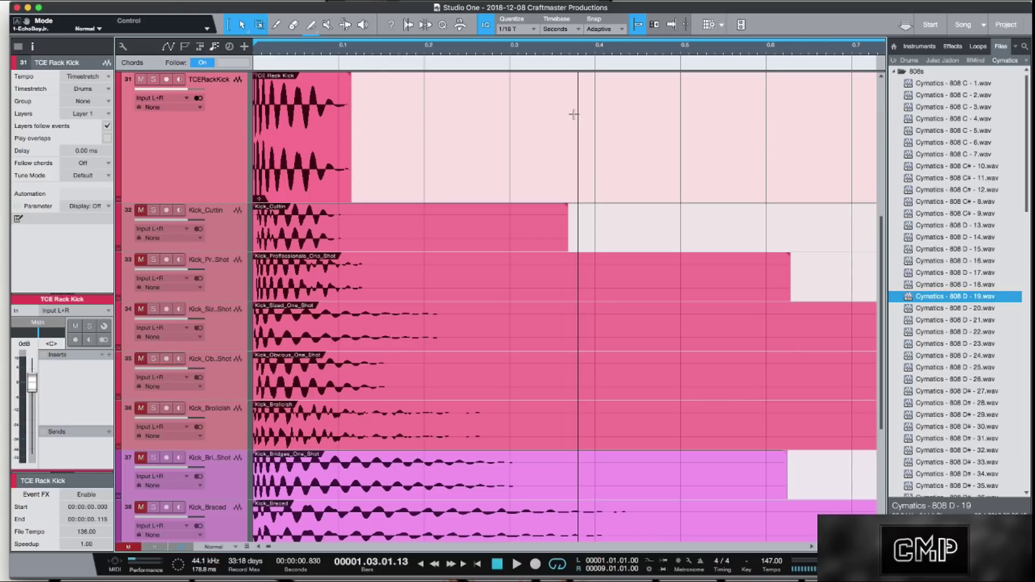
{"action": "key", "text": "comma"}
{"action": "key", "text": "space"}
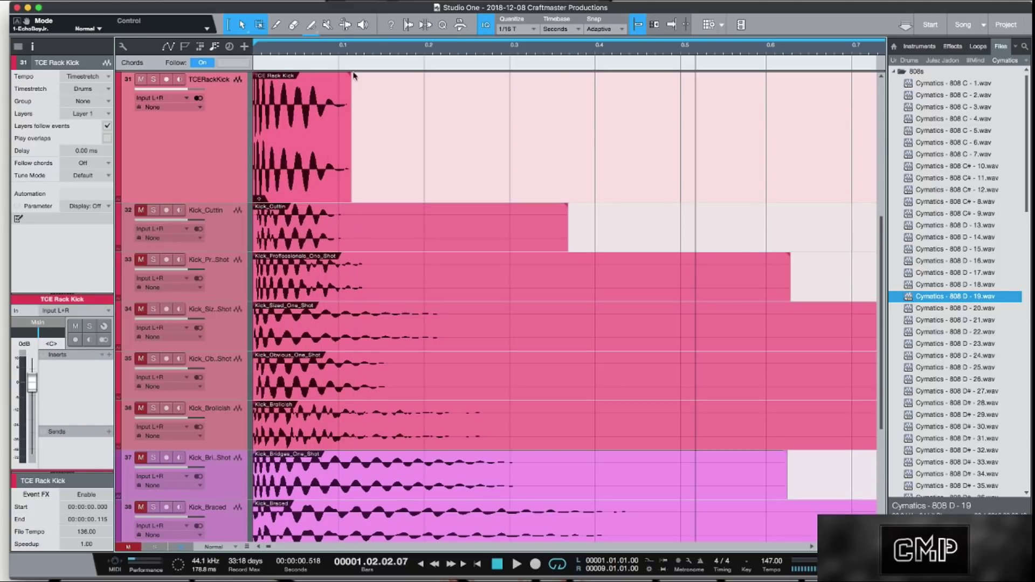
Step: Move the TCERackKick track below the Kick_Braced track, directly above the 808_Agna One Shot track
{"action": "left_click_drag", "start_coordinate": [333, 52], "coordinate": [446, 51]}
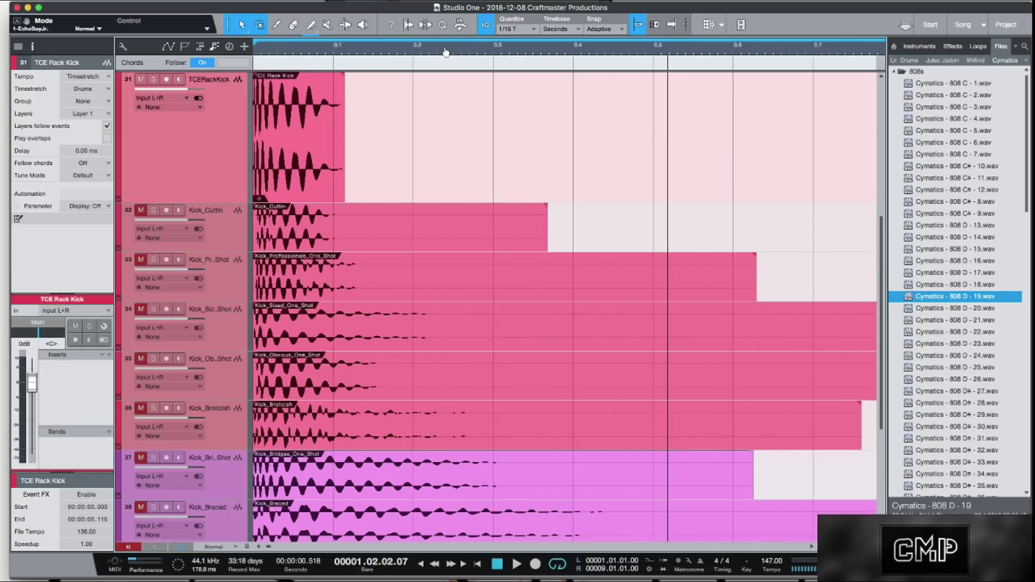
{"action": "scroll", "coordinate": [354, 249], "scroll_direction": "down", "scroll_amount": 8}
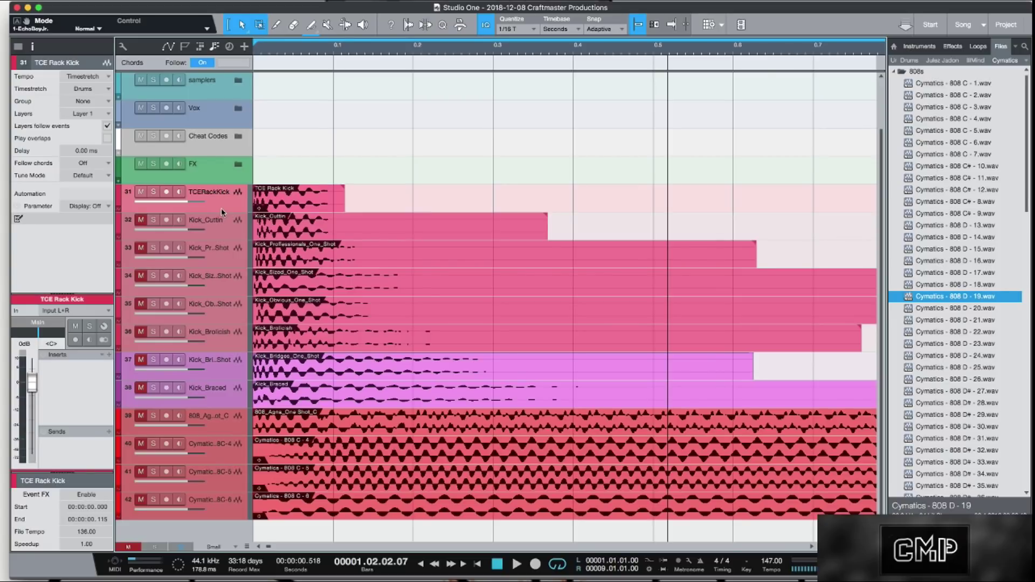
{"action": "left_click_drag", "start_coordinate": [222, 214], "coordinate": [231, 428]}
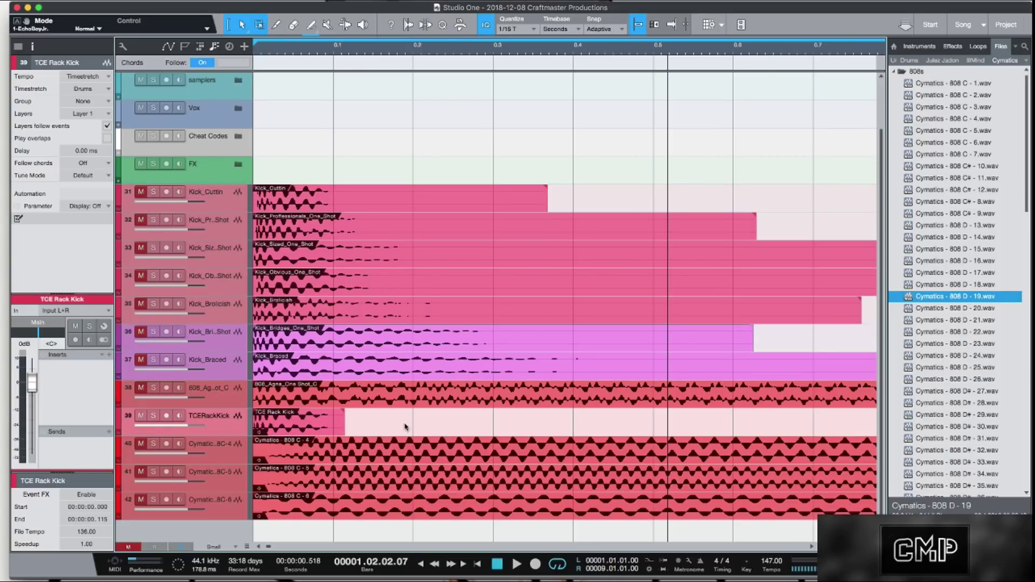
{"action": "scroll", "coordinate": [396, 427], "scroll_direction": "down", "scroll_amount": 2}
{"action": "scroll", "coordinate": [399, 423], "scroll_direction": "up", "scroll_amount": 5}
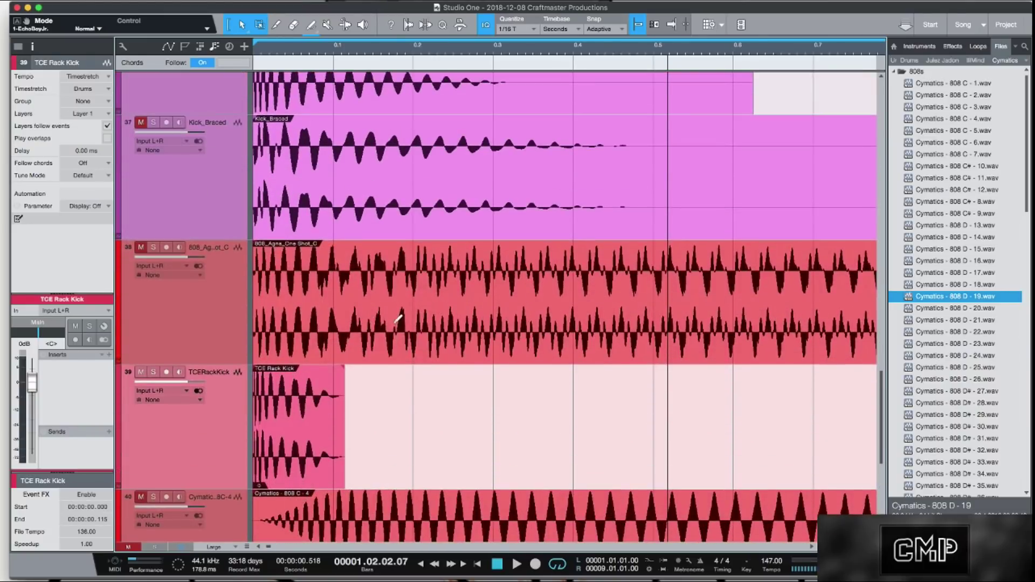
{"action": "left_click_drag", "start_coordinate": [251, 453], "coordinate": [247, 280]}
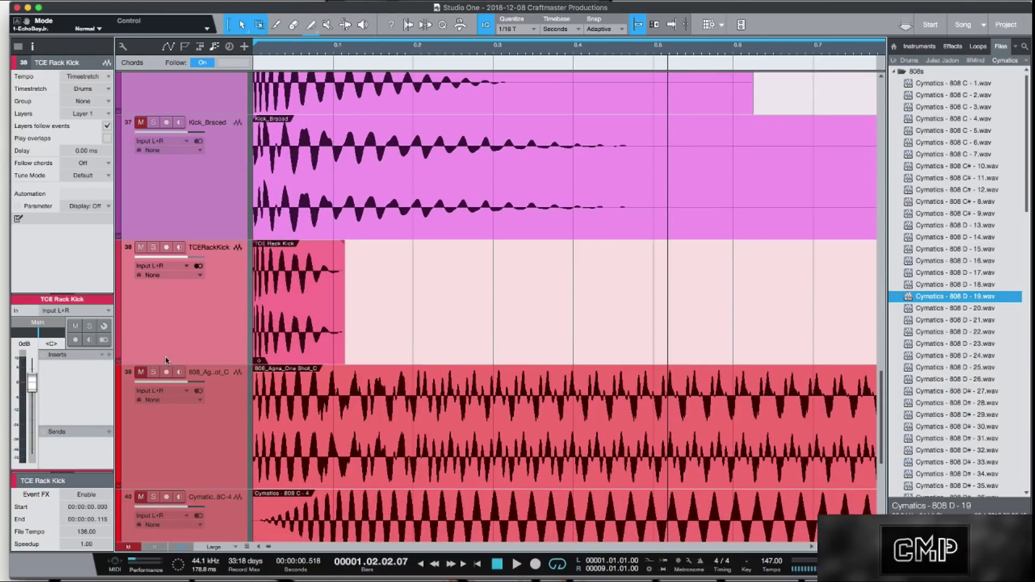
Step: Solo the 808_Agna One Shot and TCERackKick tracks and fit the whole 808 clip in the timeline
{"action": "left_click", "coordinate": [154, 372]}
{"action": "left_click", "coordinate": [154, 246]}
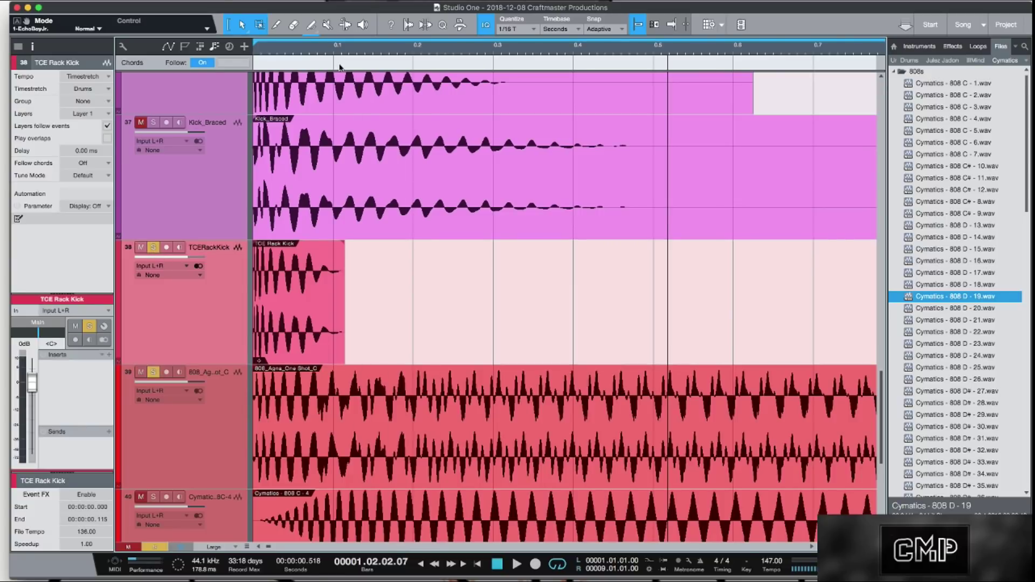
{"action": "left_click_drag", "start_coordinate": [357, 51], "coordinate": [392, 24]}
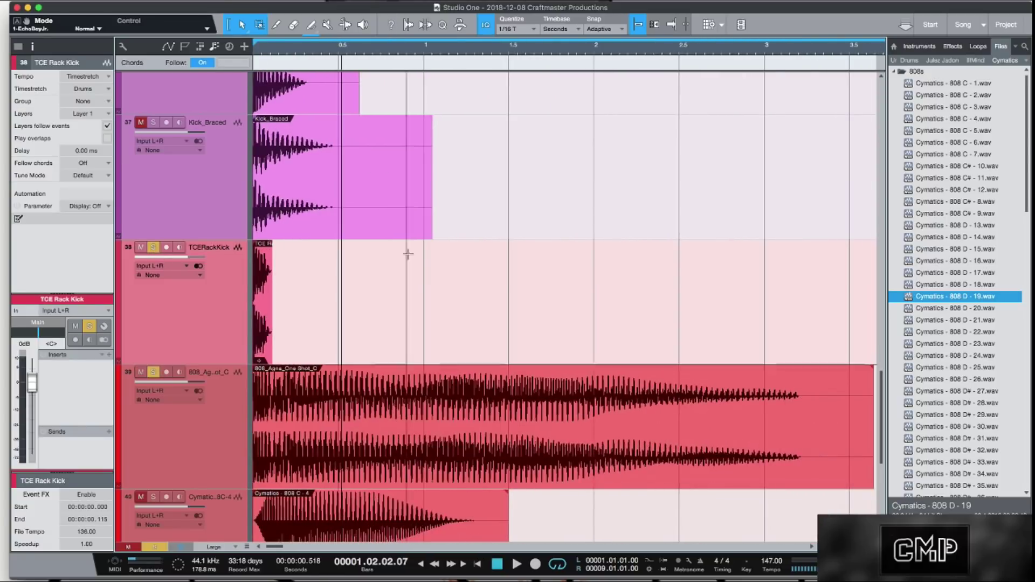
Step: Lower the clip gain of the 808_Agna One Shot event in two stages, auditioning it with the kick from the start
{"action": "left_click", "coordinate": [541, 420]}
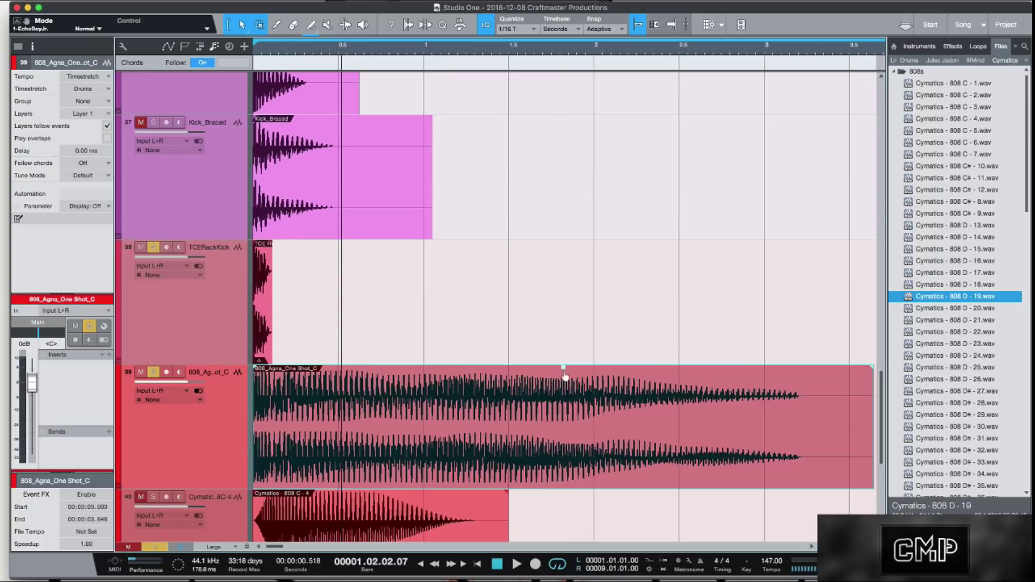
{"action": "left_click_drag", "start_coordinate": [564, 370], "coordinate": [564, 386]}
{"action": "key", "text": "comma"}
{"action": "key", "text": "space"}
{"action": "key", "text": "space"}
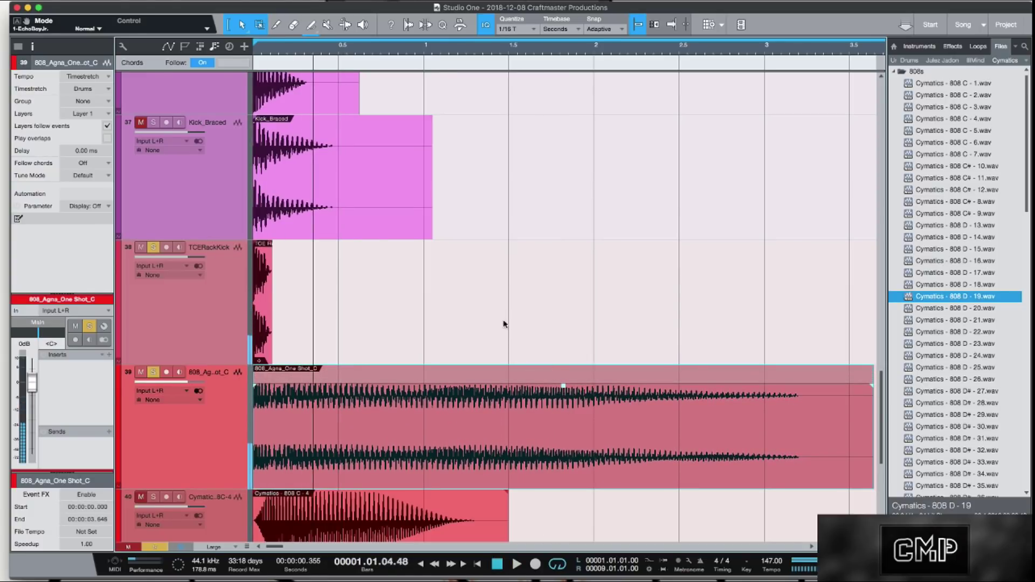
{"action": "left_click", "coordinate": [286, 391]}
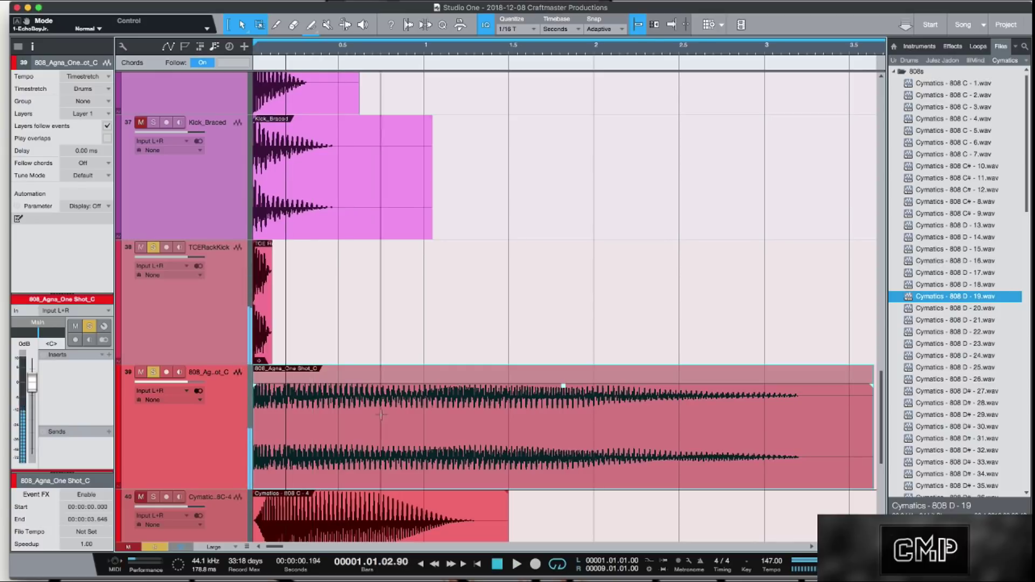
{"action": "left_click_drag", "start_coordinate": [564, 387], "coordinate": [564, 419]}
Step: Lower the TCE Rack Kick event's clip gain, raise it slightly again, and audition it against the 808
{"action": "left_click", "coordinate": [262, 311]}
{"action": "left_click_drag", "start_coordinate": [262, 243], "coordinate": [262, 268]}
{"action": "key", "text": "space"}
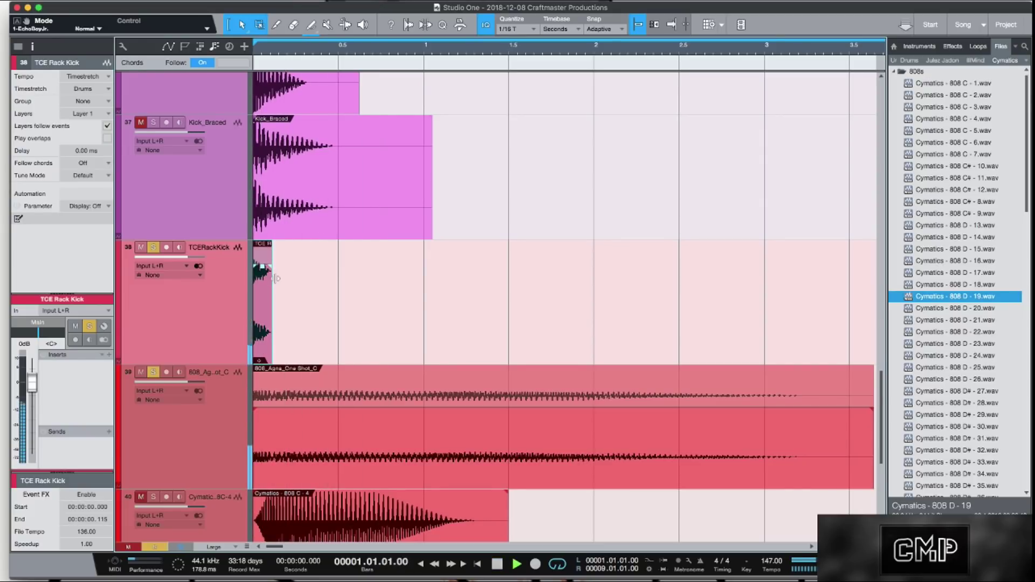
{"action": "left_click_drag", "start_coordinate": [262, 267], "coordinate": [262, 264]}
{"action": "key", "text": "comma"}
{"action": "key", "text": "comma"}
{"action": "key", "text": "space"}
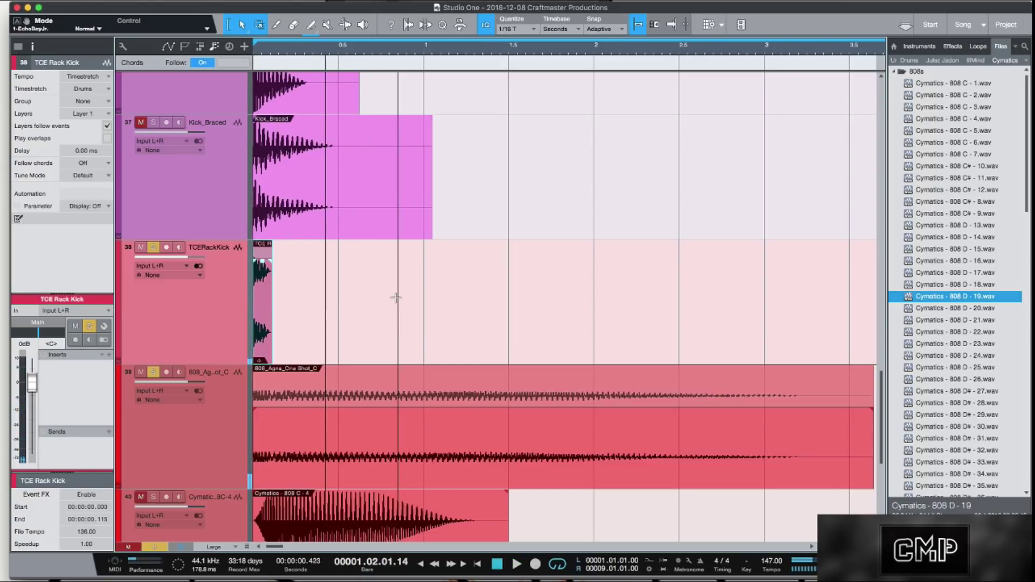
Step: Replay the soloed kick and 808 together from the start to check their balance
{"action": "key", "text": "comma"}
{"action": "key", "text": "space"}
{"action": "key", "text": "comma"}
{"action": "key", "text": "space"}
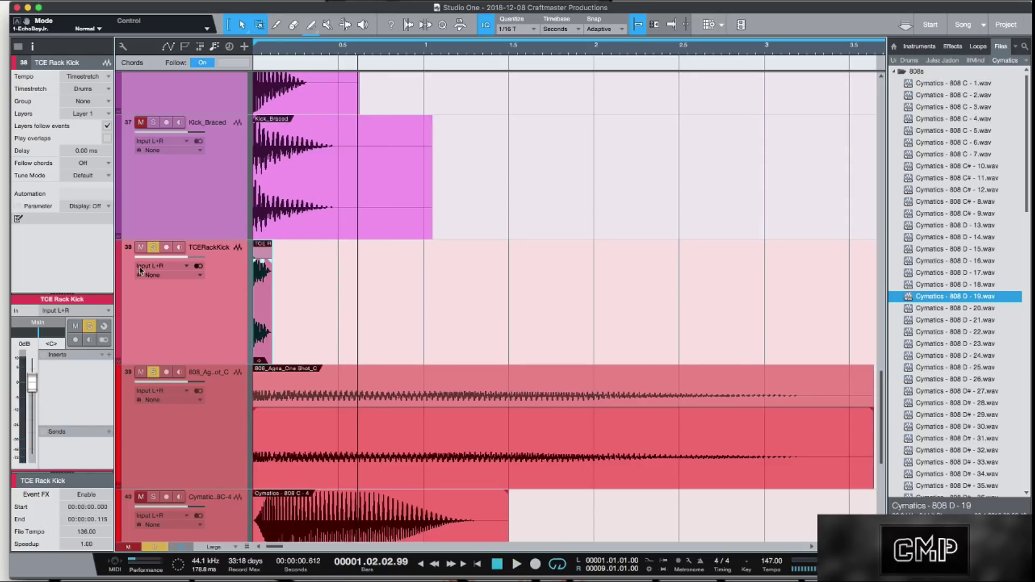
Step: Take the TCERackKick track out of solo and play the 808 alone from the start
{"action": "left_click", "coordinate": [154, 247]}
{"action": "key", "text": "comma"}
{"action": "key", "text": "space"}
{"action": "key", "text": "comma"}
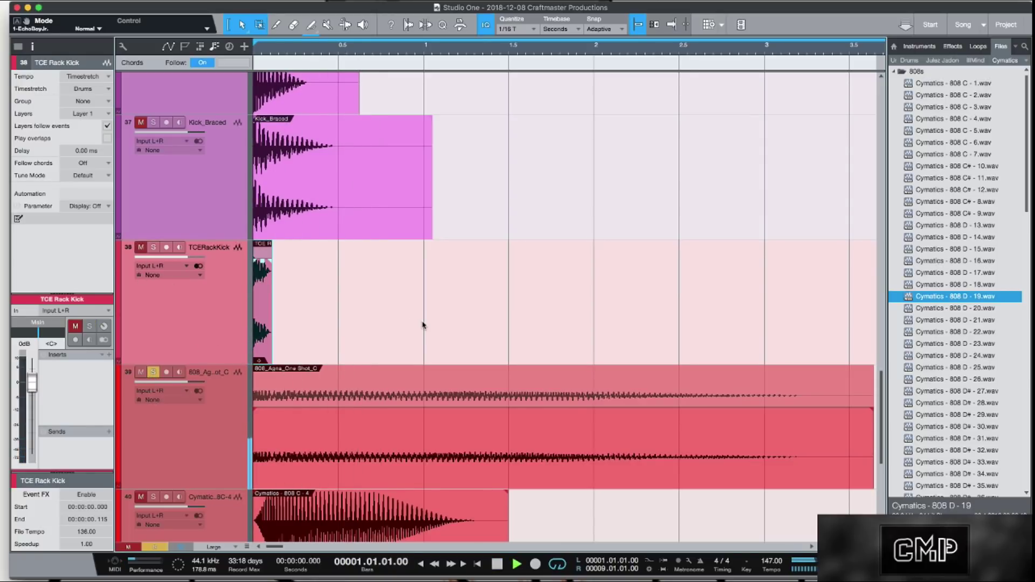
Step: Play the 808 alone from the start, then solo the TCERackKick track again and replay both together from the start
{"action": "key", "text": "comma"}
{"action": "key", "text": "space"}
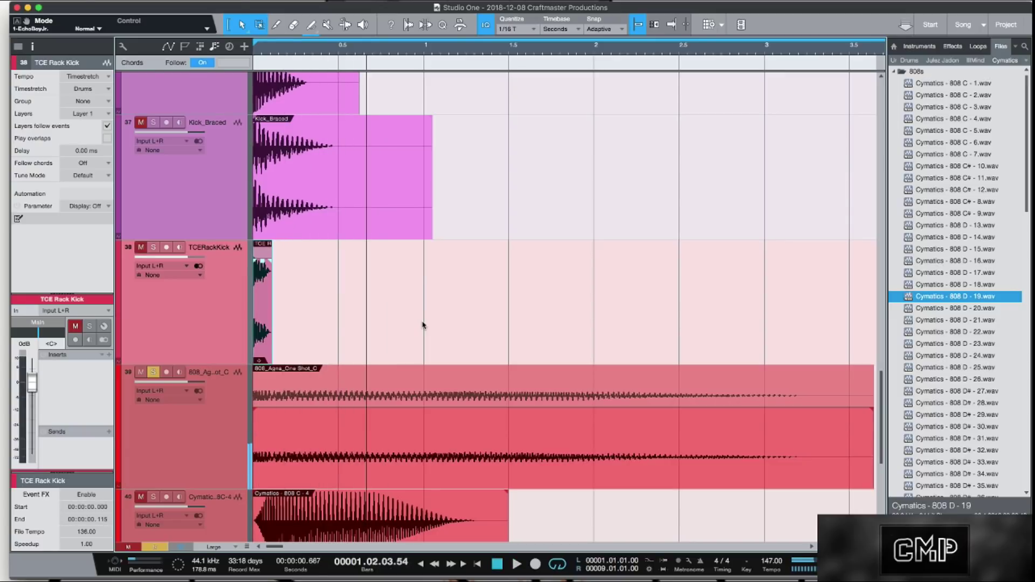
{"action": "left_click", "coordinate": [153, 247]}
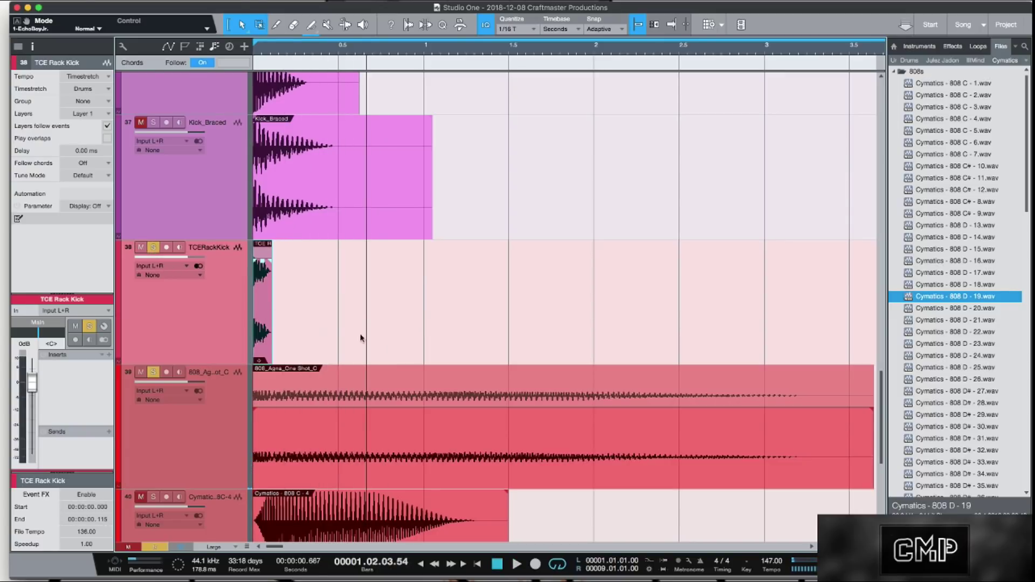
{"action": "key", "text": "comma"}
{"action": "key", "text": "space"}
{"action": "key", "text": "comma"}
{"action": "key", "text": "comma"}
{"action": "key", "text": "space"}
Step: Take the kick and 808 out of solo and move the TCERackKick track directly below the 808_Agna One Shot track
{"action": "left_click", "coordinate": [154, 247]}
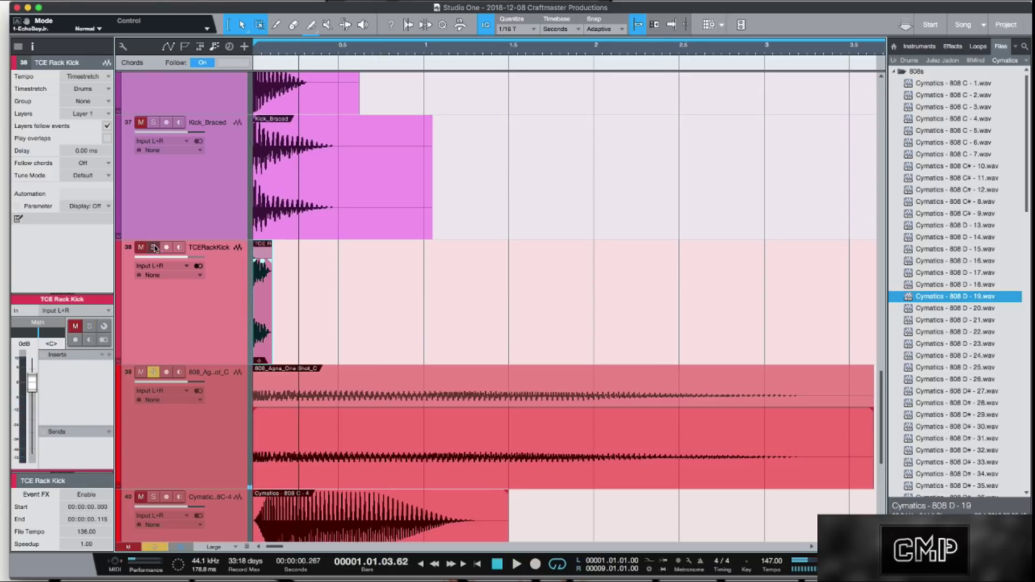
{"action": "left_click", "coordinate": [155, 372]}
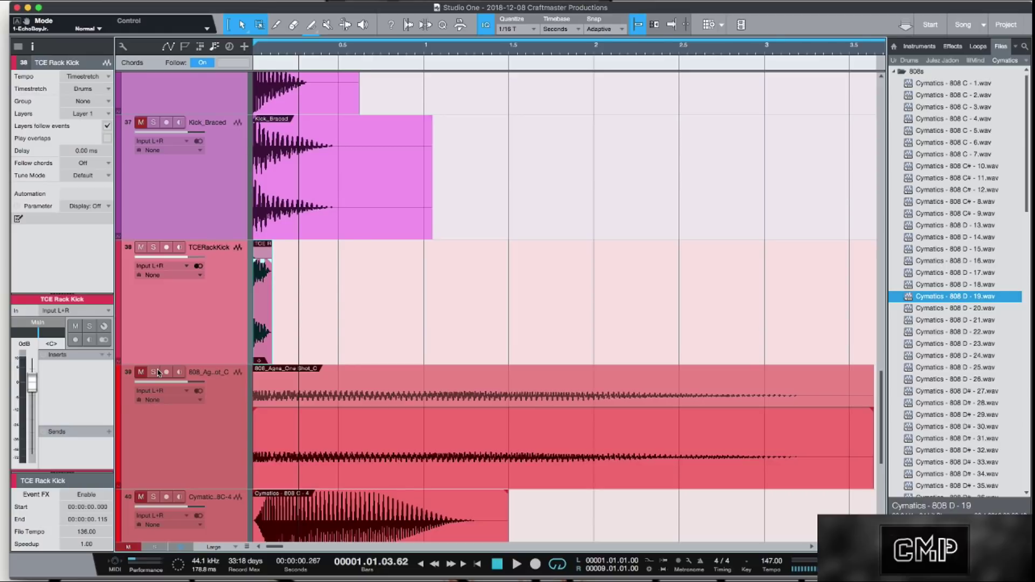
{"action": "left_click_drag", "start_coordinate": [224, 342], "coordinate": [227, 486]}
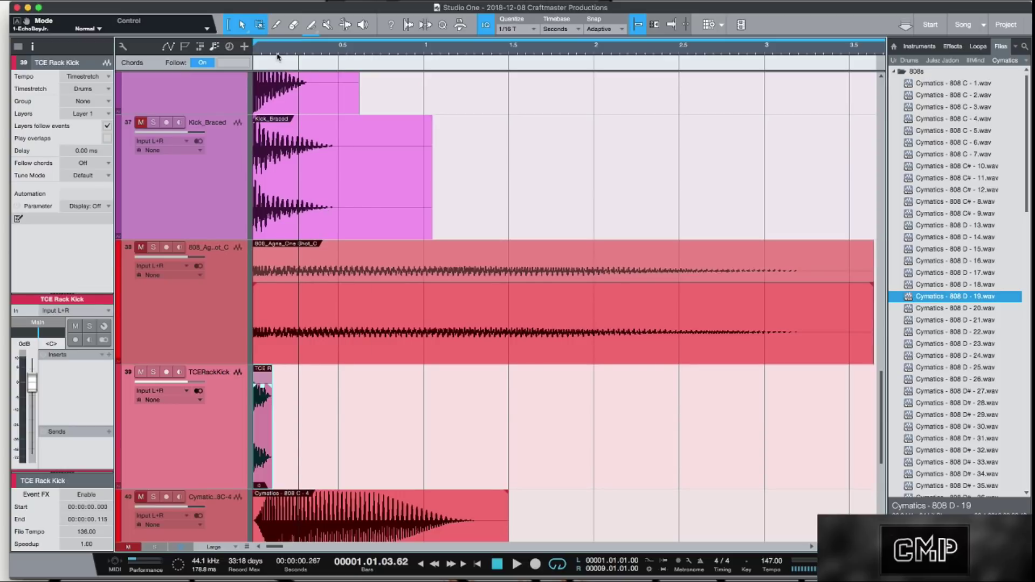
Step: Solo the Cymatics - 808 C - 4 track together with the TCERackKick track
{"action": "left_click_drag", "start_coordinate": [279, 55], "coordinate": [377, 504]}
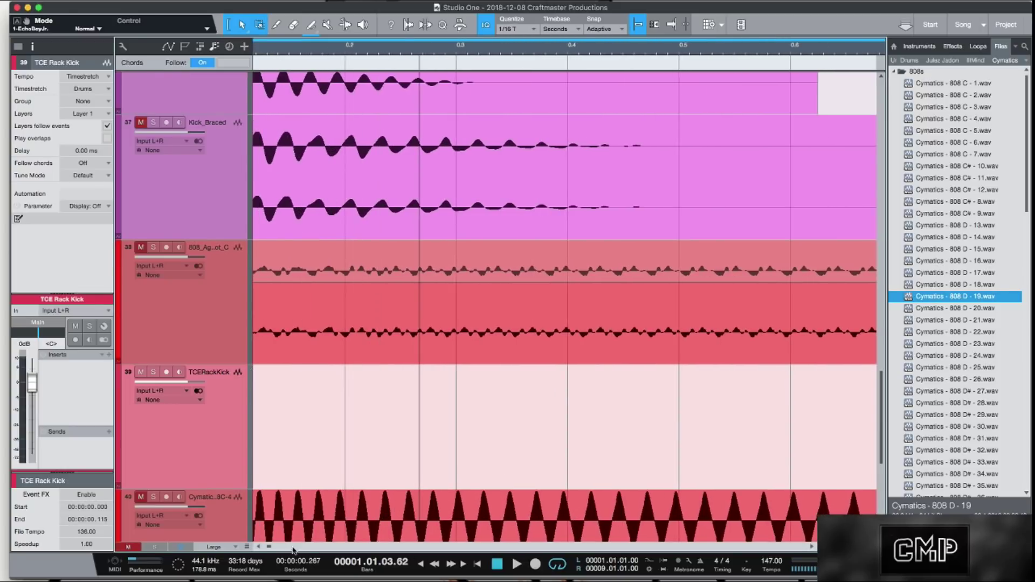
{"action": "left_click_drag", "start_coordinate": [274, 551], "coordinate": [260, 550]}
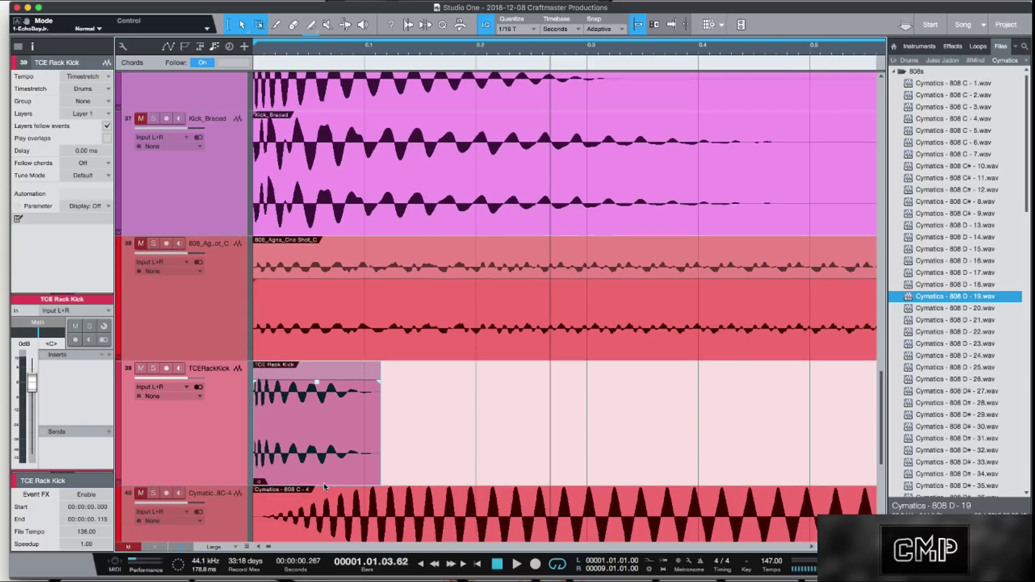
{"action": "scroll", "coordinate": [279, 393], "scroll_direction": "down", "scroll_amount": 3}
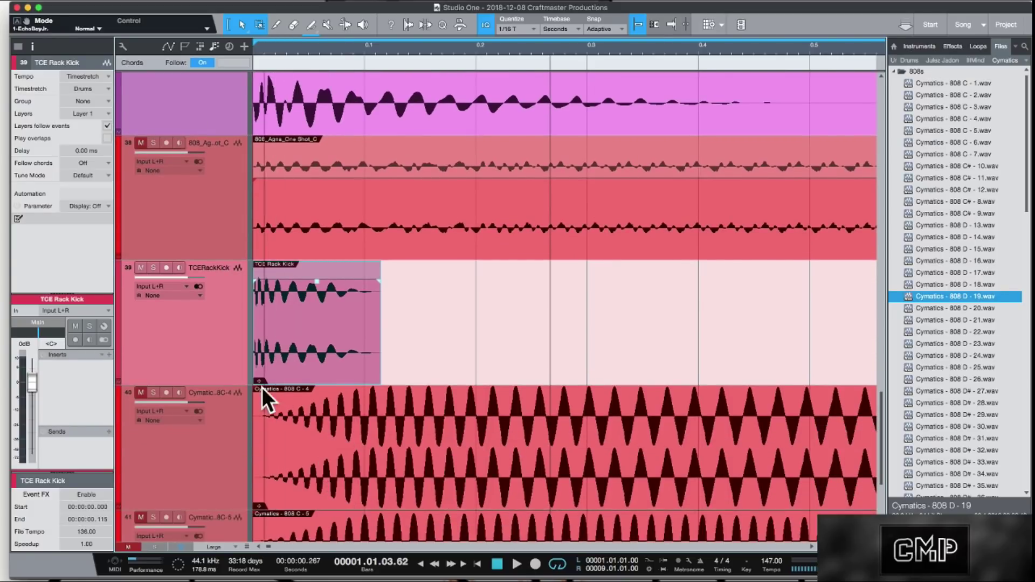
{"action": "left_click", "coordinate": [153, 393]}
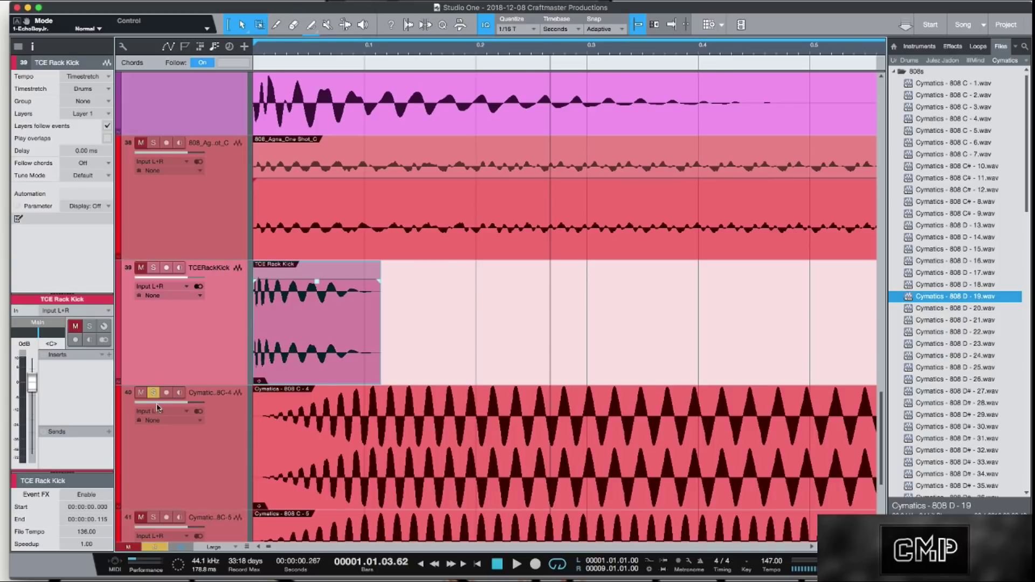
{"action": "left_click", "coordinate": [154, 270]}
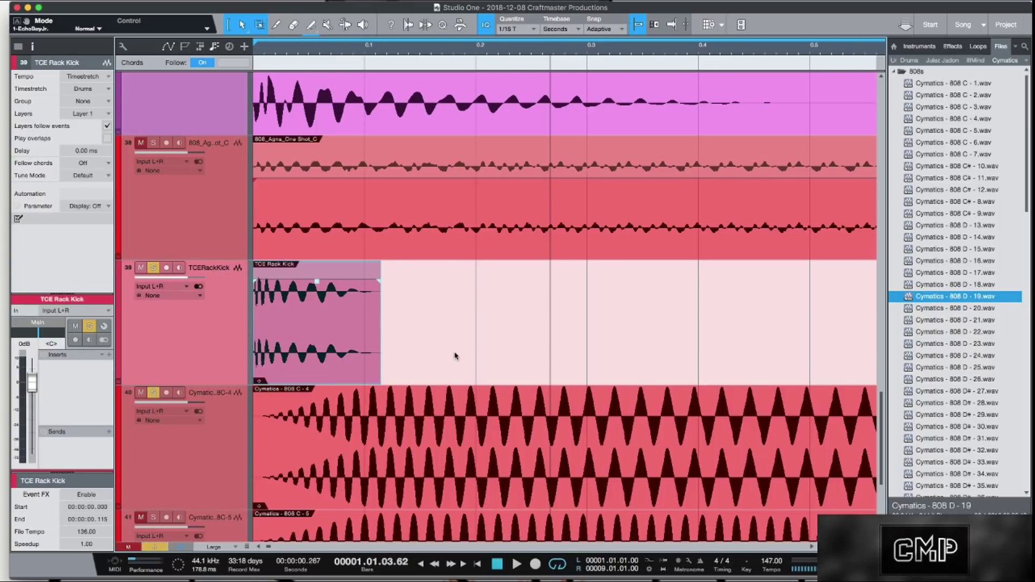
Step: Lower the clip gain of the Cymatics - 808 C - 4 event and audition it with the soloed kick
{"action": "left_click", "coordinate": [587, 490]}
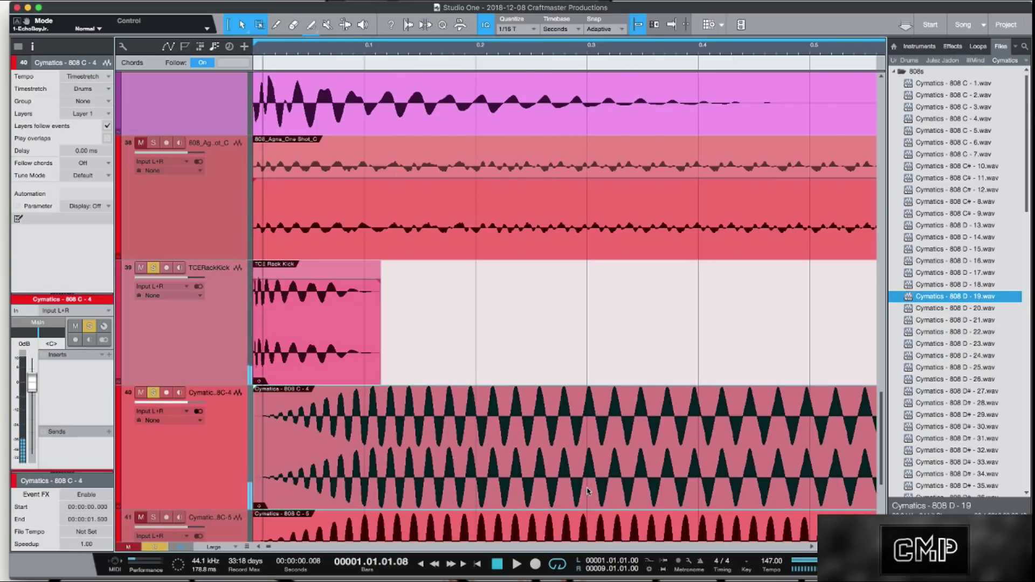
{"action": "left_click_drag", "start_coordinate": [653, 50], "coordinate": [640, 44]}
{"action": "left_click_drag", "start_coordinate": [586, 391], "coordinate": [585, 427]}
{"action": "key", "text": "space"}
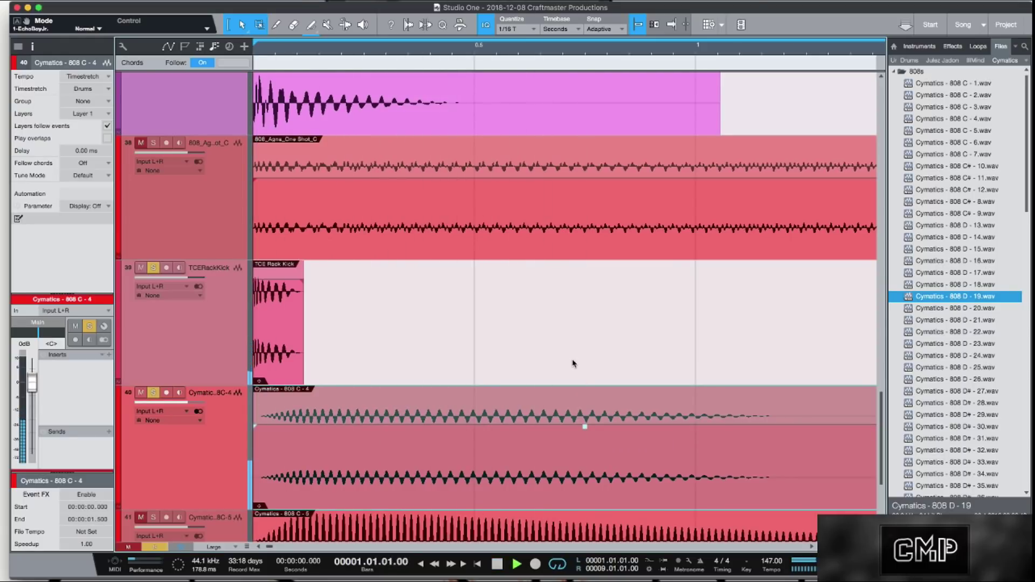
{"action": "key", "text": "space"}
Step: Lower the clip gain of the Cymatics - 808 C - 5 and Cymatics - 808 C - 6 events
{"action": "scroll", "coordinate": [570, 354], "scroll_direction": "down", "scroll_amount": 5}
{"action": "left_click", "coordinate": [605, 347]}
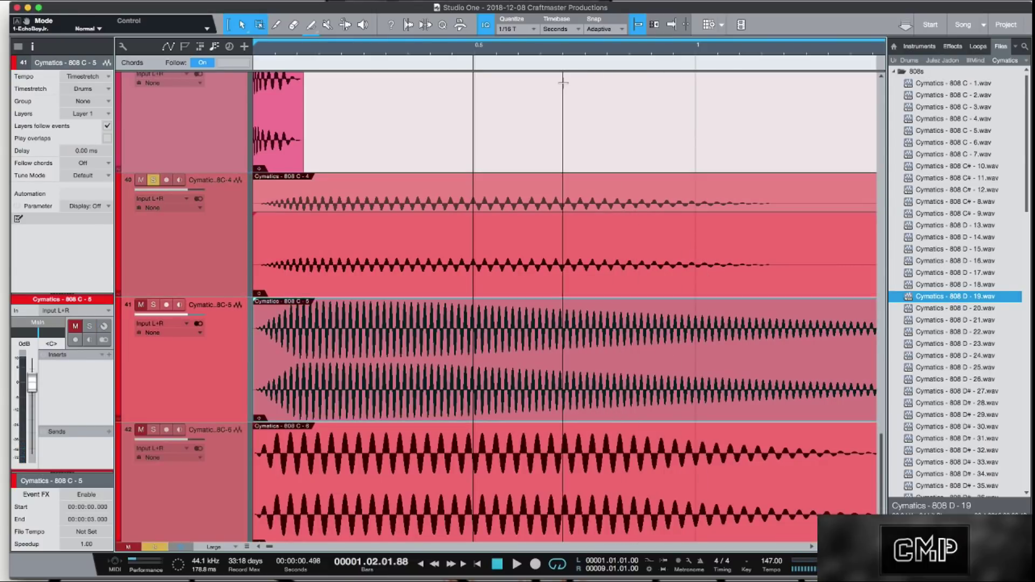
{"action": "mouse_move", "coordinate": [563, 50]}
{"action": "left_mouse_down"}
{"action": "mouse_move", "coordinate": [577, 113]}
{"action": "mouse_move", "coordinate": [561, 52]}
{"action": "mouse_move", "coordinate": [547, 43]}
{"action": "left_mouse_up"}
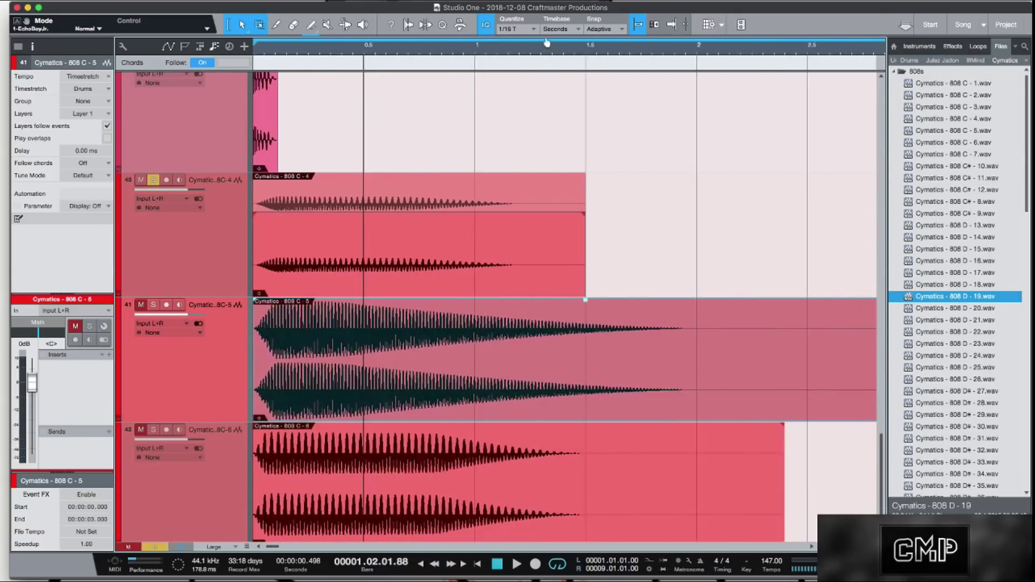
{"action": "left_click_drag", "start_coordinate": [585, 299], "coordinate": [586, 340]}
{"action": "left_click", "coordinate": [483, 523]}
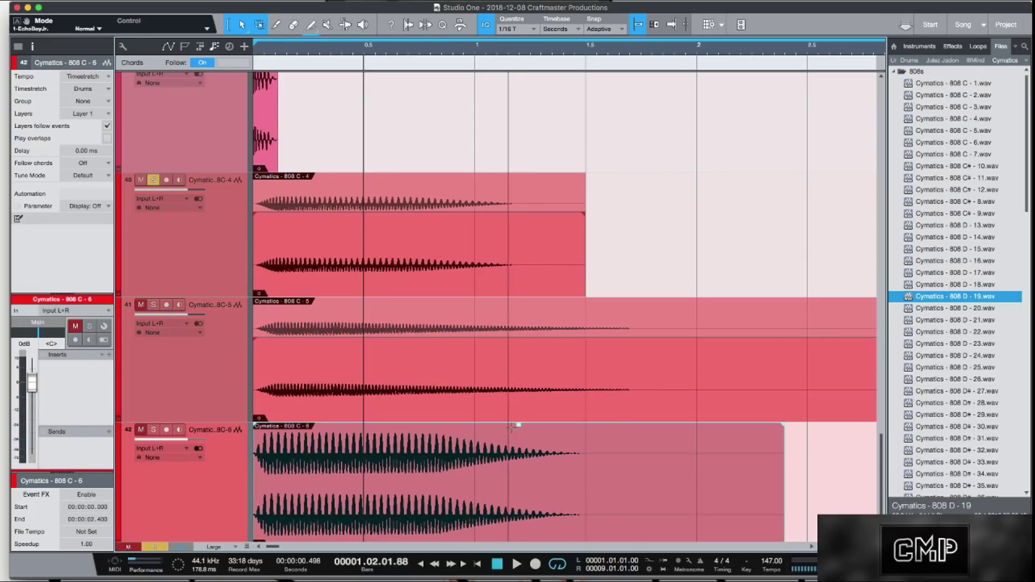
{"action": "left_click_drag", "start_coordinate": [519, 426], "coordinate": [519, 456]}
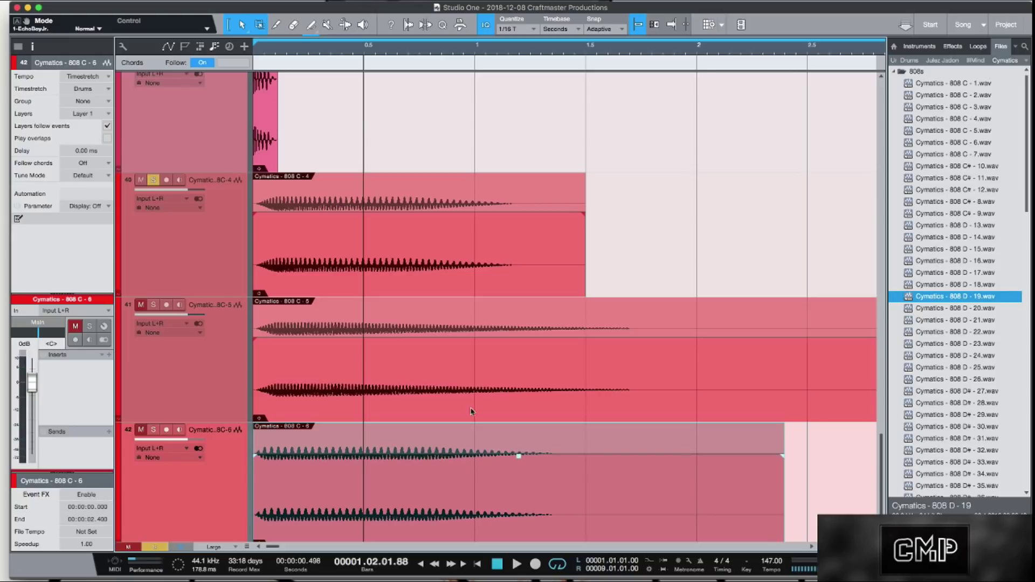
Step: Take the Cymatics - 808 C - 4 track out of solo and move TCERackKick directly below it, above Cymatics - 808 C - 5
{"action": "left_click", "coordinate": [153, 180]}
{"action": "left_click", "coordinate": [194, 139]}
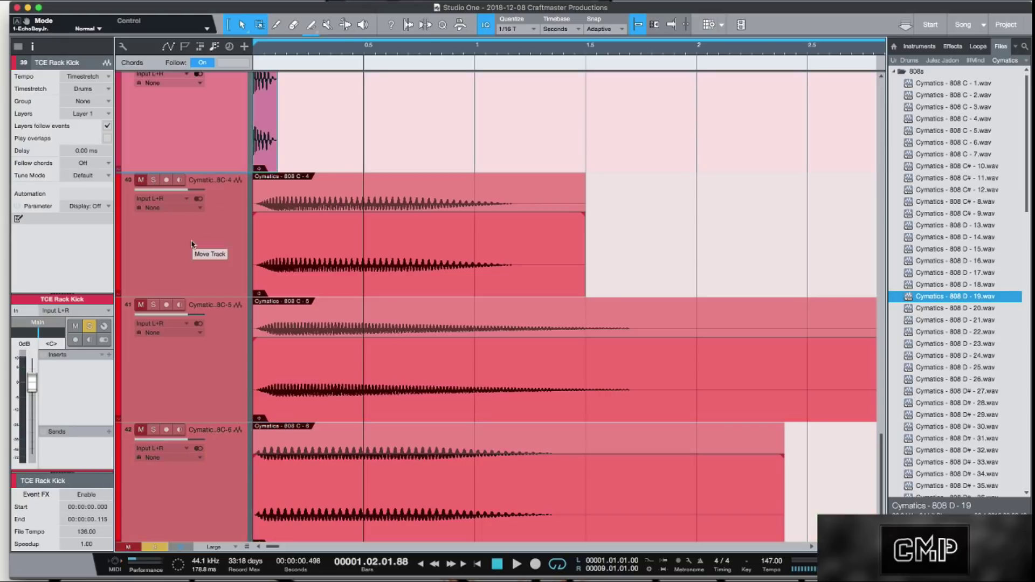
{"action": "left_click_drag", "start_coordinate": [189, 271], "coordinate": [190, 285]}
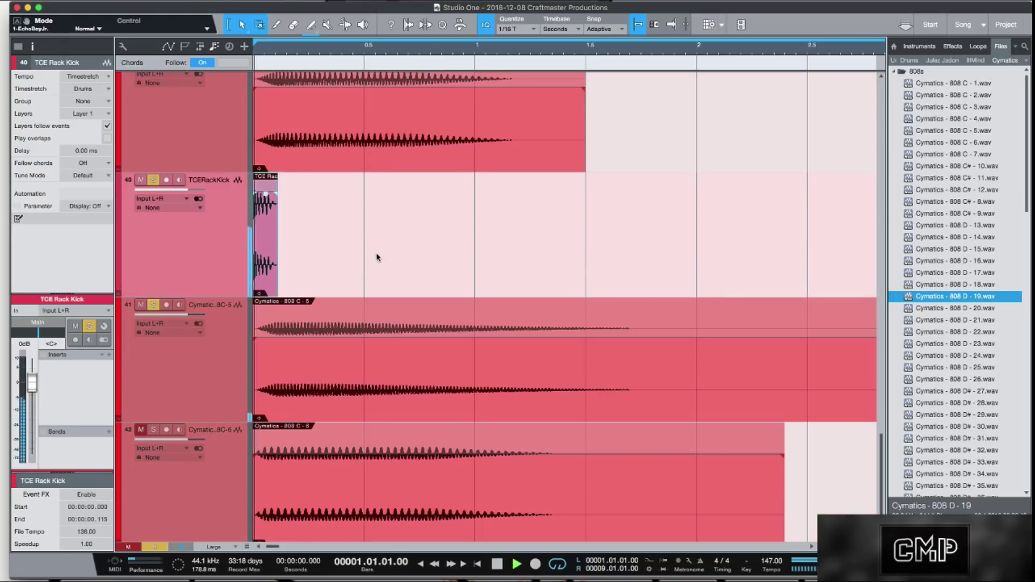
Step: Audition the kick with the soloed Cymatics - 808 C - 5 from the start, then play the 808 without the kick
{"action": "key", "text": "comma"}
{"action": "key", "text": "comma"}
{"action": "key", "text": "comma"}
{"action": "key", "text": "space"}
{"action": "left_click", "coordinate": [142, 178]}
{"action": "key", "text": "space"}
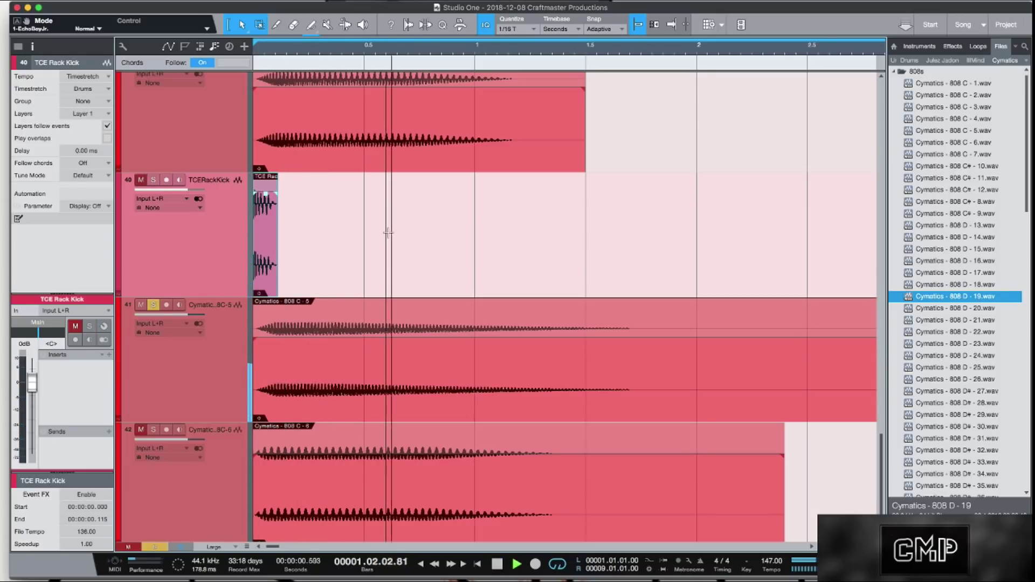
{"action": "key", "text": "space"}
Step: Solo the TCERackKick track again and replay it with Cymatics - 808 C - 5 from the start
{"action": "left_click", "coordinate": [153, 180]}
{"action": "key", "text": "comma"}
{"action": "key", "text": "space"}
{"action": "key", "text": "comma"}
{"action": "key", "text": "comma"}
{"action": "key", "text": "comma"}
{"action": "key", "text": "space"}
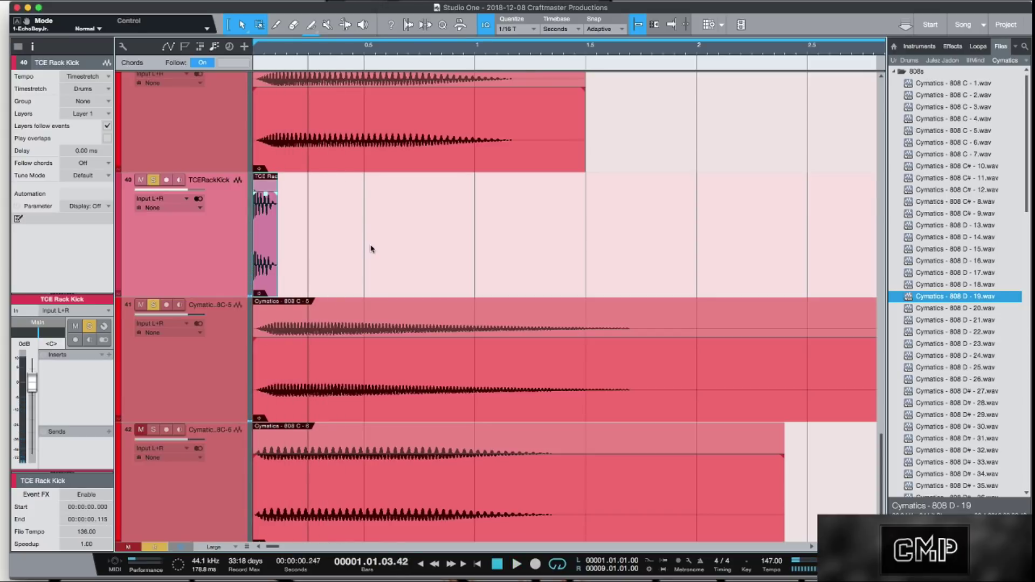
Step: Take TCERackKick and Cymatics - 808 C - 5 out of solo and move the TCERackKick track directly above Kick_Cuttin
{"action": "left_click_drag", "start_coordinate": [264, 48], "coordinate": [405, 75]}
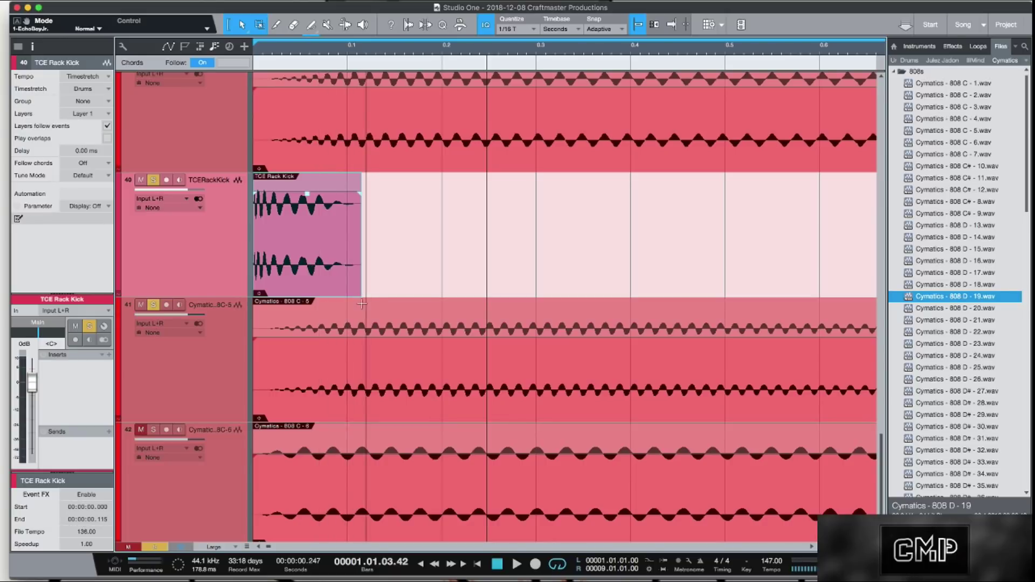
{"action": "scroll", "coordinate": [339, 283], "scroll_direction": "up", "scroll_amount": 5}
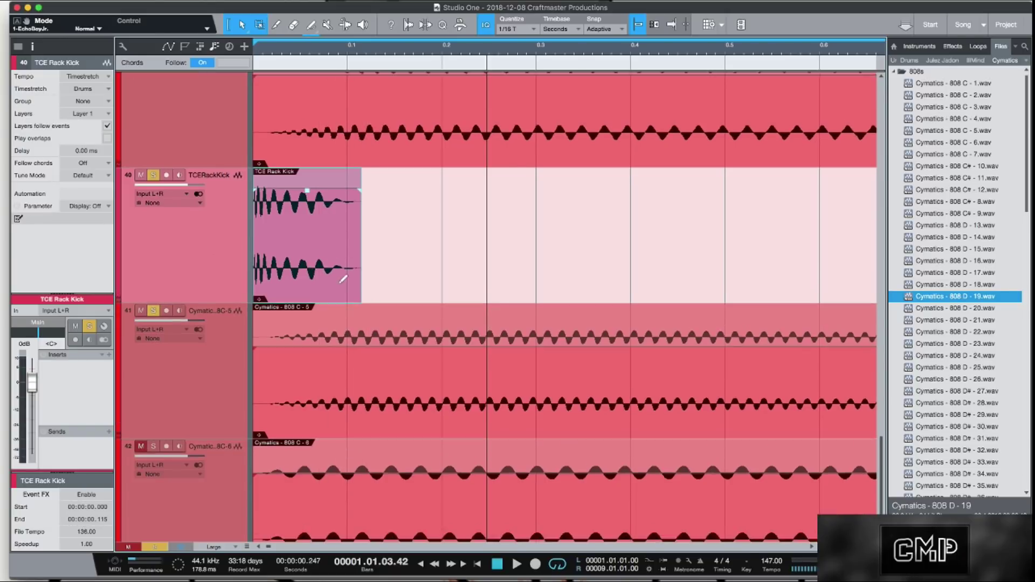
{"action": "scroll", "coordinate": [339, 283], "scroll_direction": "down", "scroll_amount": 6}
{"action": "scroll", "coordinate": [343, 279], "scroll_direction": "down", "scroll_amount": 3}
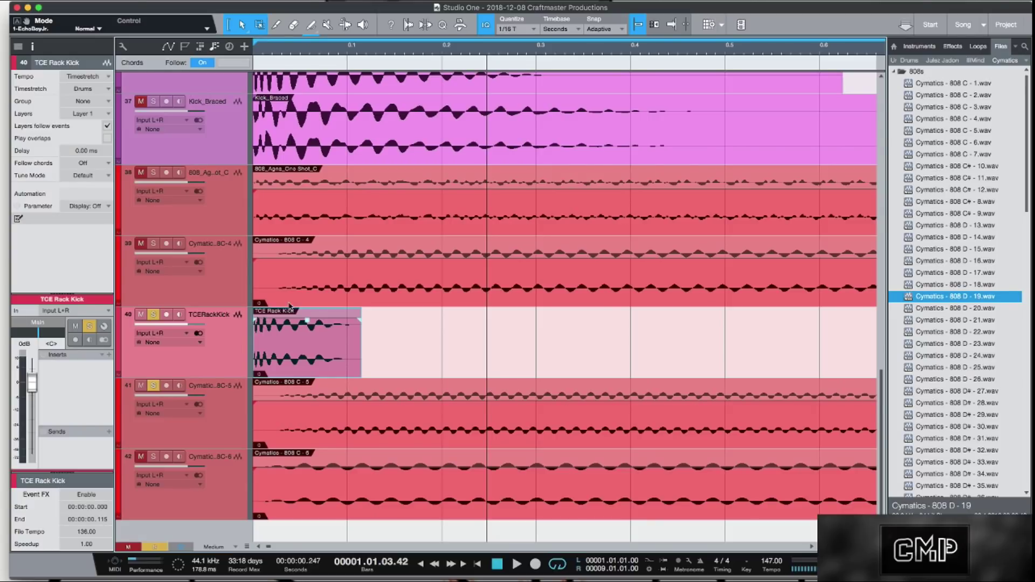
{"action": "left_click", "coordinate": [152, 386]}
{"action": "left_click", "coordinate": [153, 315]}
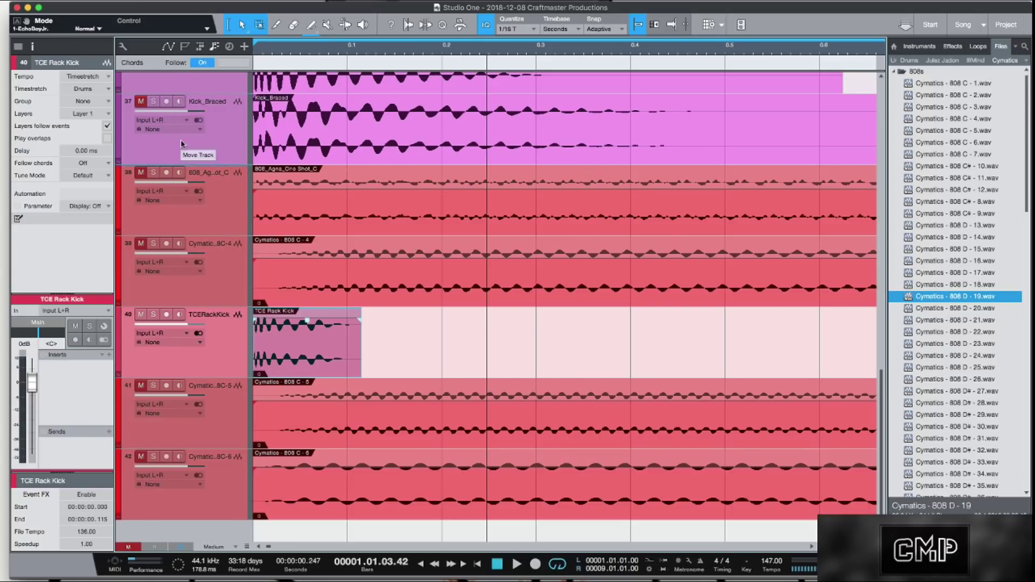
{"action": "left_click_drag", "start_coordinate": [182, 201], "coordinate": [166, 236]}
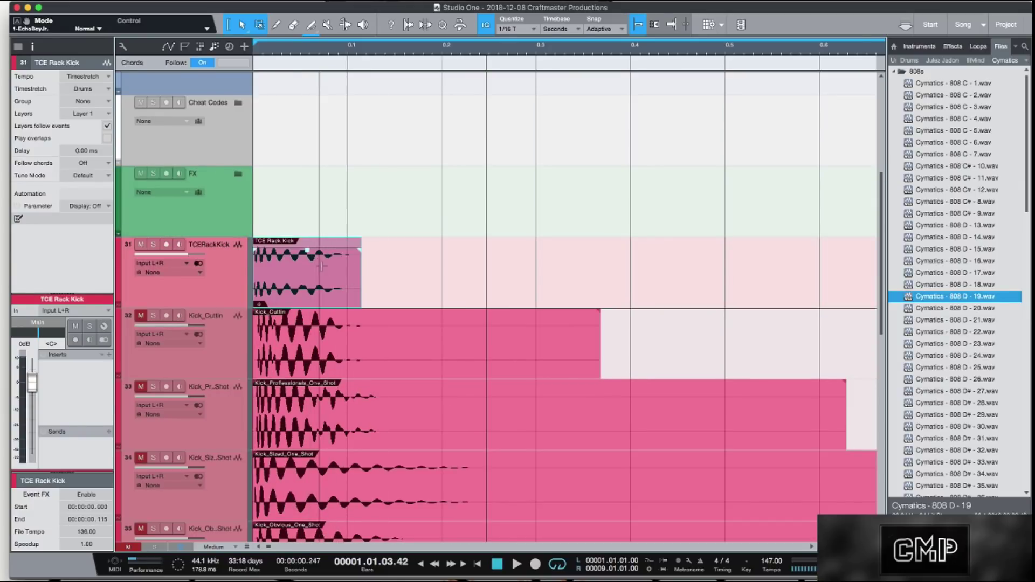
Step: Select the kick one-shot events from Kick_Cuttin downward, slightly lower their clip gain together, and clear the selection
{"action": "left_click_drag", "start_coordinate": [486, 53], "coordinate": [516, 46]}
{"action": "scroll", "coordinate": [505, 314], "scroll_direction": "down", "scroll_amount": 3}
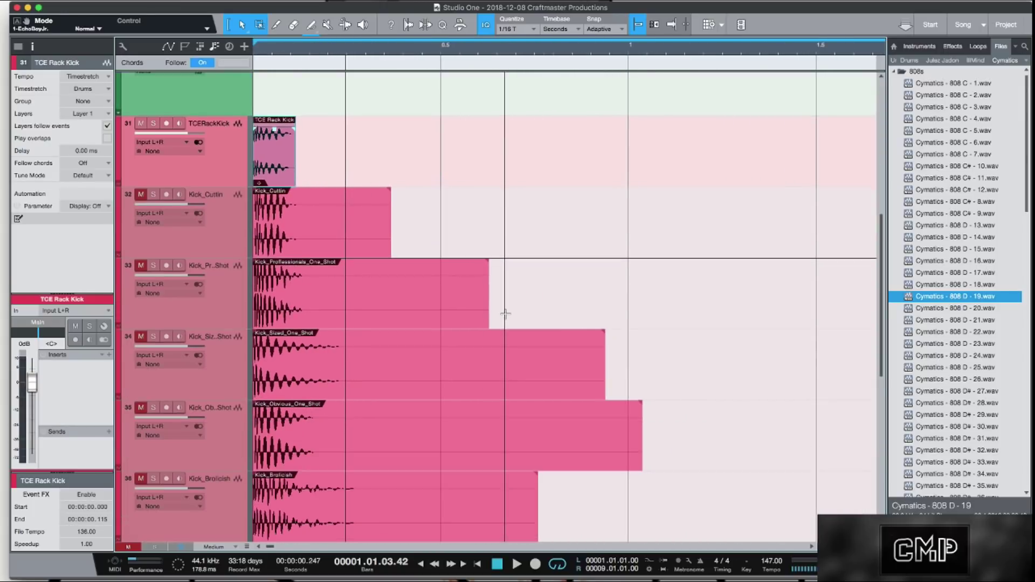
{"action": "scroll", "coordinate": [506, 317], "scroll_direction": "down", "scroll_amount": 5}
{"action": "left_click_drag", "start_coordinate": [690, 401], "coordinate": [225, 277]}
{"action": "left_click", "coordinate": [322, 247]}
{"action": "left_click_drag", "start_coordinate": [322, 249], "coordinate": [322, 252]}
{"action": "left_click_drag", "start_coordinate": [270, 47], "coordinate": [307, 97]}
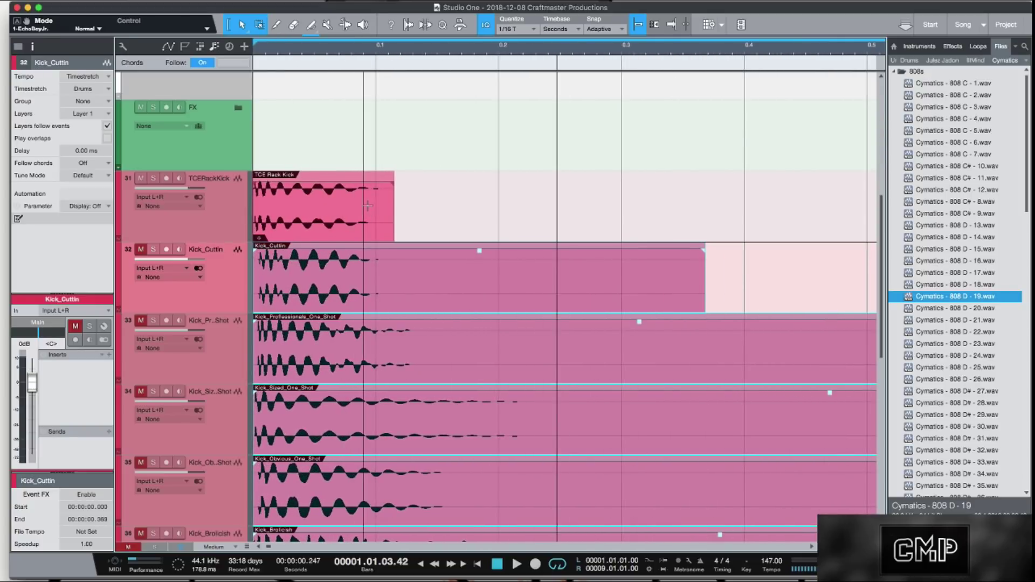
{"action": "left_click", "coordinate": [459, 226]}
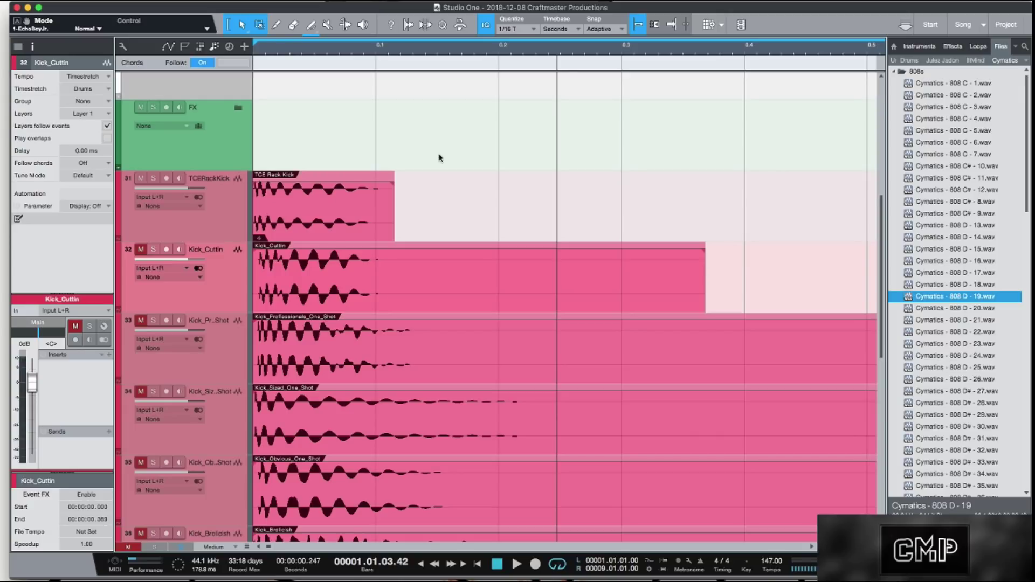
Step: Compare the kick waveforms, then solo the Kick_Sized_One_Shot track and audition it
{"action": "scroll", "coordinate": [409, 345], "scroll_direction": "down", "scroll_amount": 3}
{"action": "scroll", "coordinate": [412, 341], "scroll_direction": "up", "scroll_amount": 4}
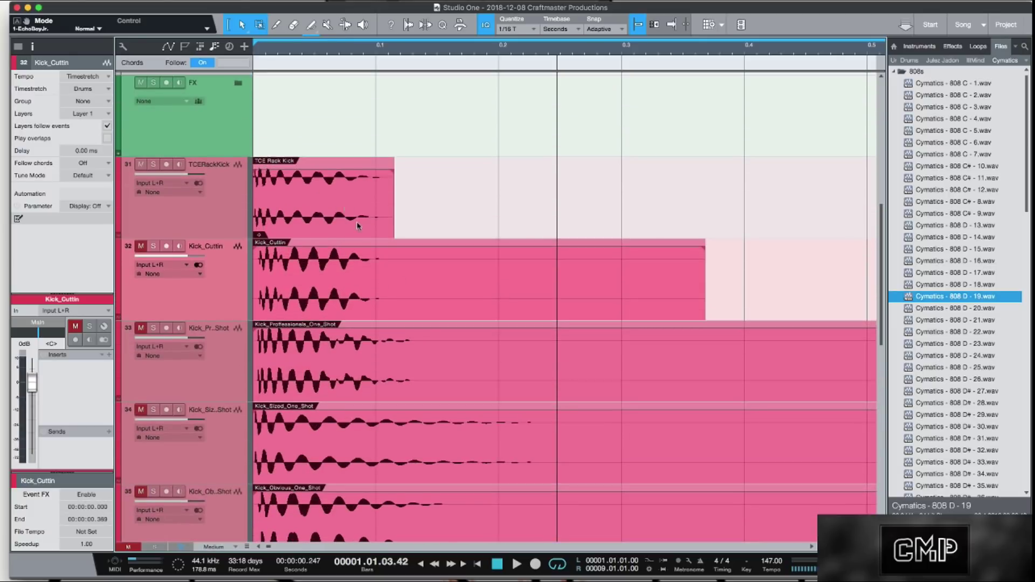
{"action": "scroll", "coordinate": [354, 217], "scroll_direction": "down", "scroll_amount": 2}
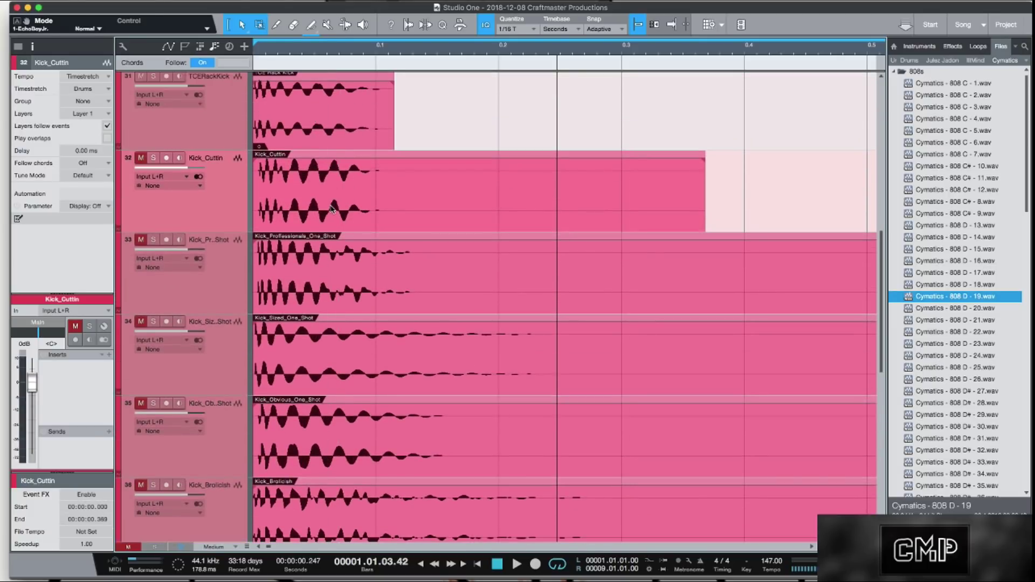
{"action": "scroll", "coordinate": [331, 208], "scroll_direction": "up", "scroll_amount": 1}
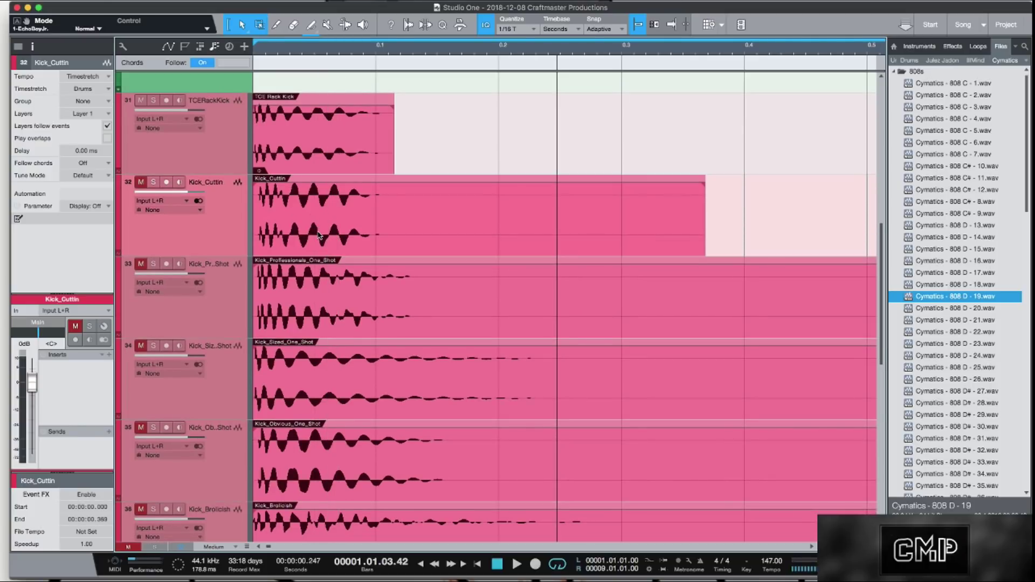
{"action": "scroll", "coordinate": [331, 258], "scroll_direction": "down", "scroll_amount": 1}
{"action": "scroll", "coordinate": [331, 258], "scroll_direction": "down", "scroll_amount": 1}
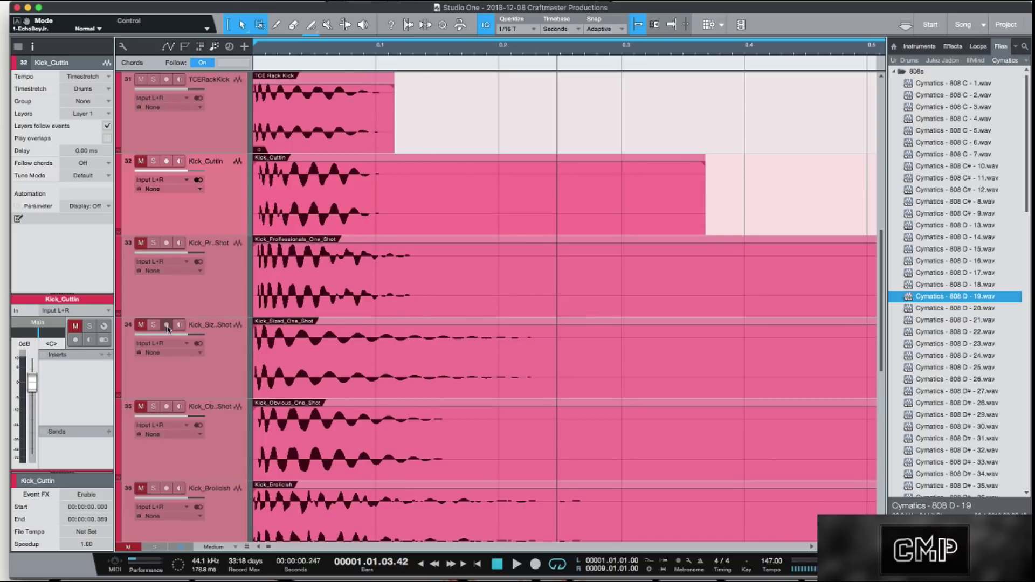
{"action": "left_click", "coordinate": [155, 326]}
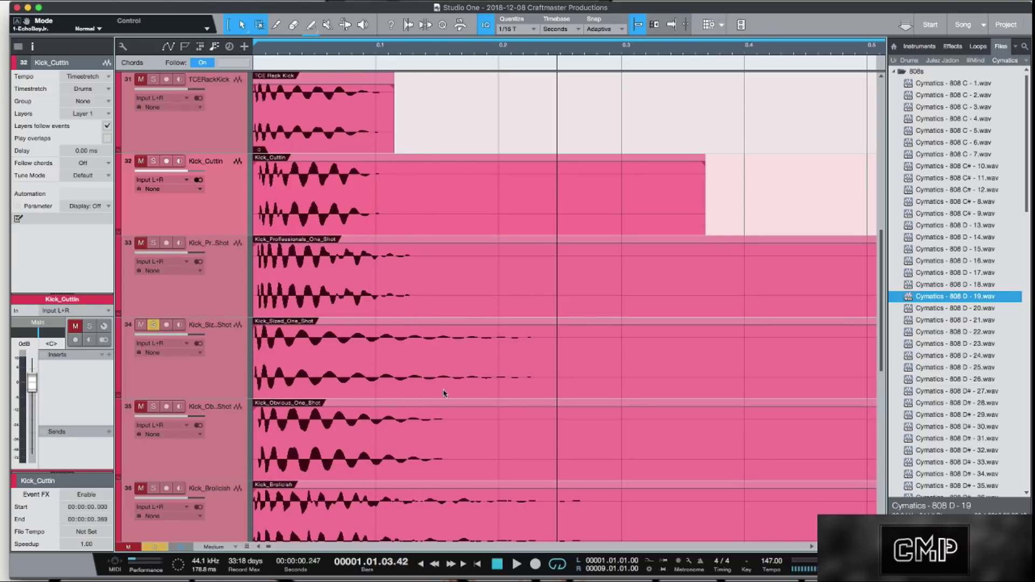
{"action": "key", "text": "space"}
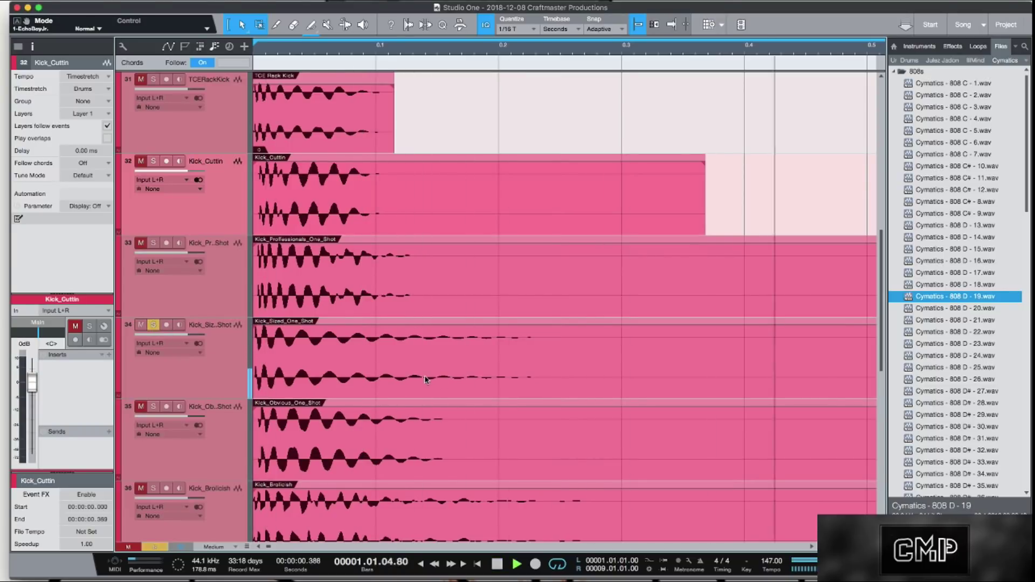
{"action": "key", "text": "space"}
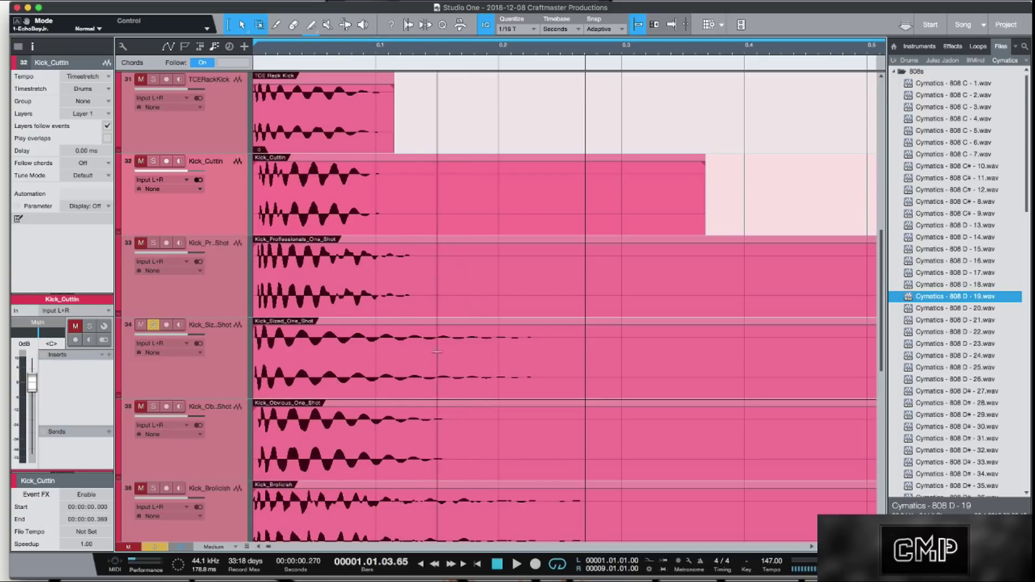
Step: Replay the soloed Kick_Sized_One_Shot track from the start and take it out of solo
{"action": "key", "text": "comma"}
{"action": "key", "text": "space"}
{"action": "key", "text": "space"}
{"action": "key", "text": "comma"}
{"action": "key", "text": "space"}
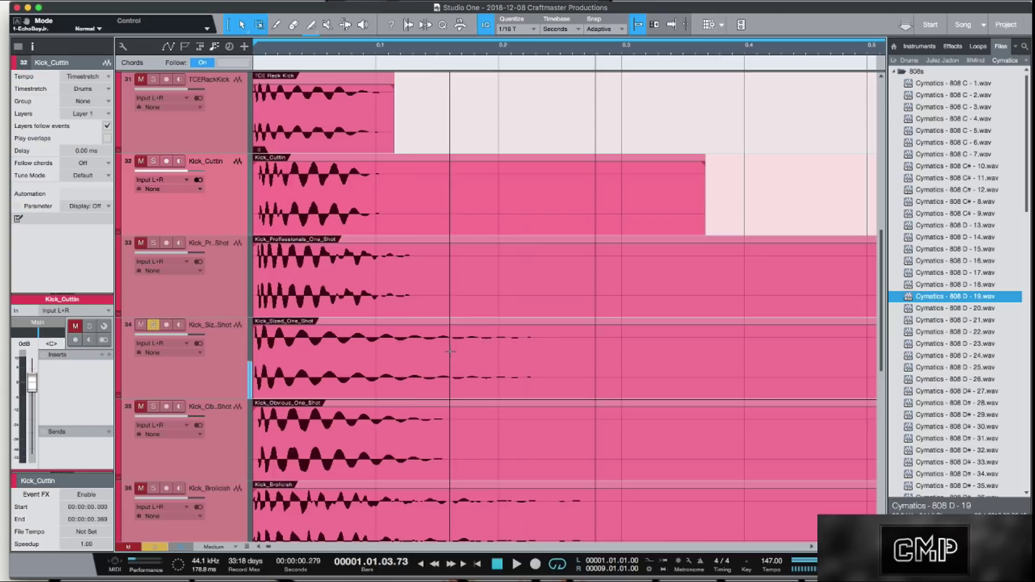
{"action": "left_click", "coordinate": [154, 325]}
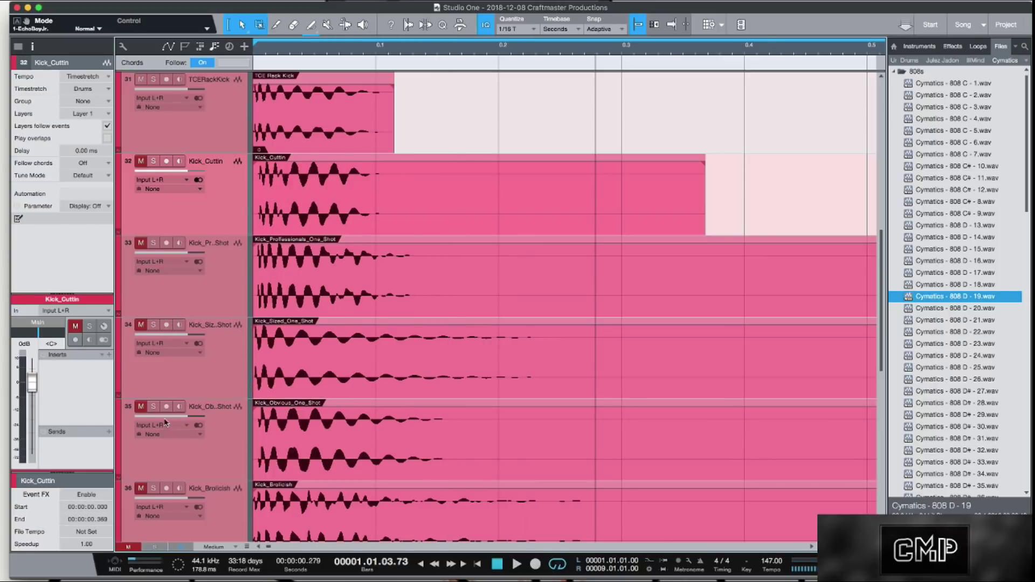
Step: Solo the Kick_Obvious_One_Shot track, audition it, and take it out of solo
{"action": "left_click", "coordinate": [154, 407]}
{"action": "key", "text": "space"}
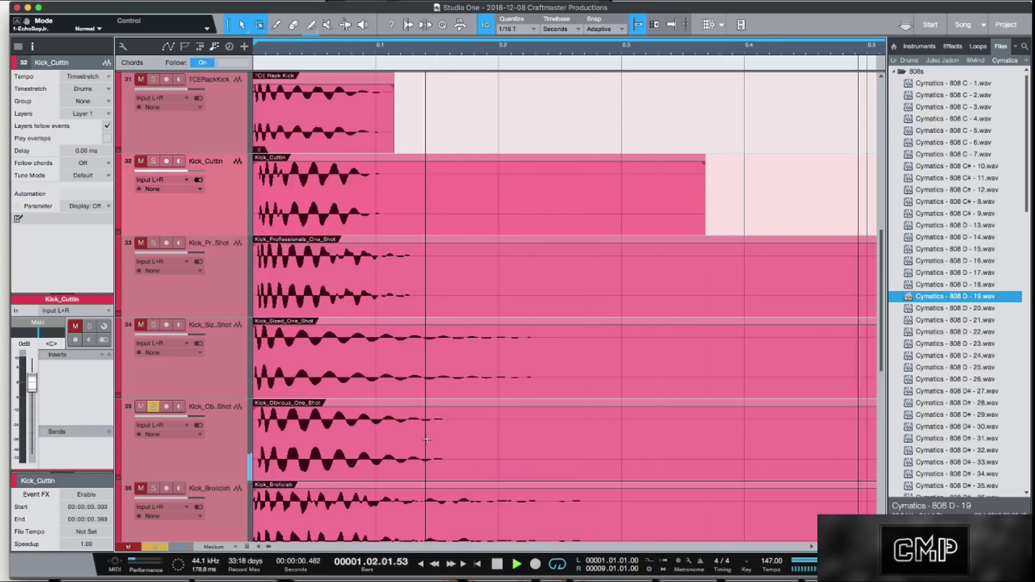
{"action": "key", "text": "space"}
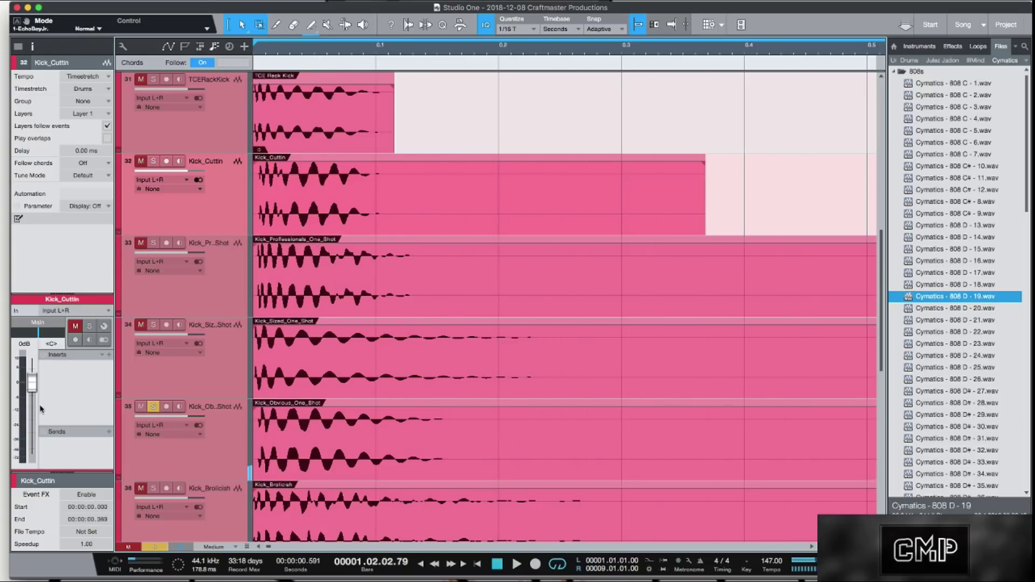
{"action": "left_click", "coordinate": [154, 407]}
Step: Solo the Kick_Brolicish track, replay it several times, and take it out of solo
{"action": "scroll", "coordinate": [350, 422], "scroll_direction": "down", "scroll_amount": 3}
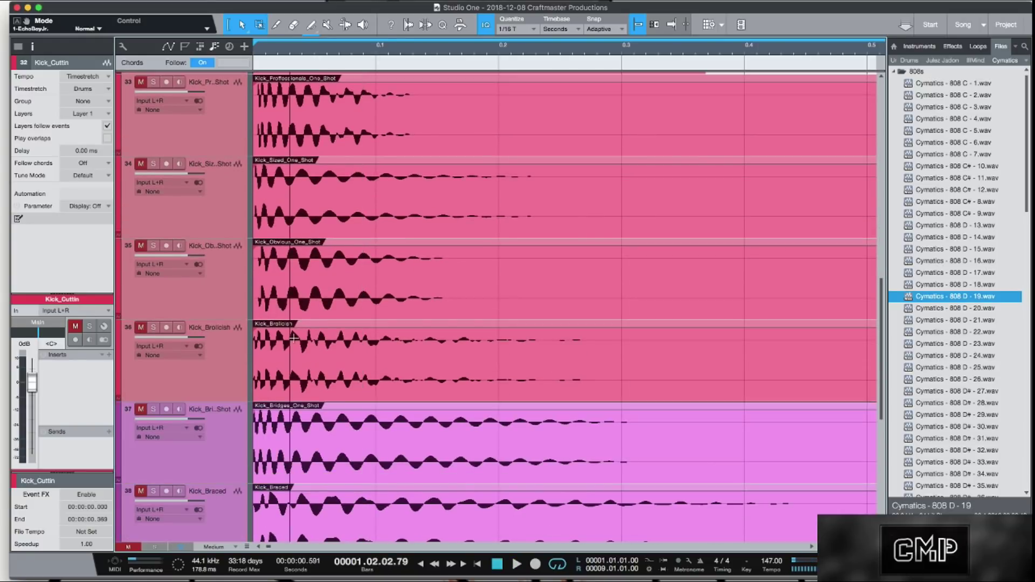
{"action": "left_click", "coordinate": [153, 328]}
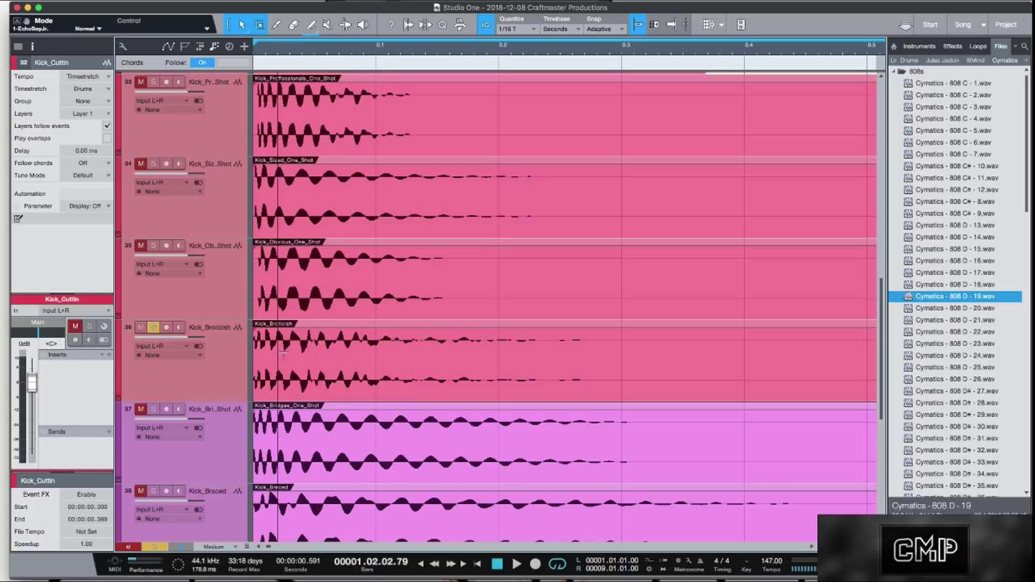
{"action": "key", "text": "space"}
{"action": "key", "text": "space"}
{"action": "key", "text": "space"}
{"action": "key", "text": "space"}
{"action": "key", "text": "space"}
{"action": "key", "text": "space"}
{"action": "key", "text": "space"}
{"action": "key", "text": "space"}
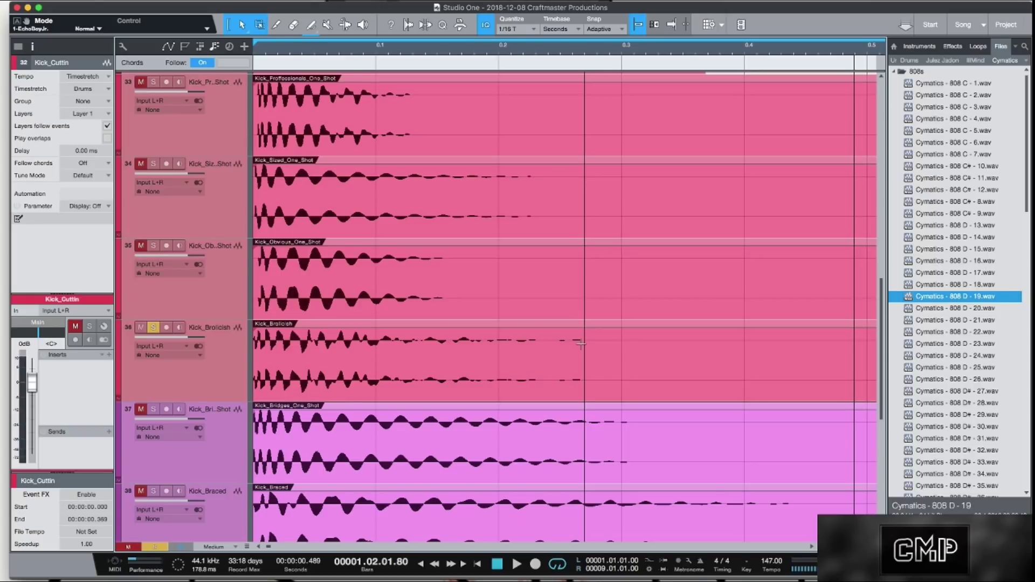
{"action": "left_click", "coordinate": [153, 327]}
Step: Solo the Kick_Bridges_One_Shot track, audition it, and take it out of solo
{"action": "left_click", "coordinate": [154, 409]}
{"action": "scroll", "coordinate": [174, 418], "scroll_direction": "down", "scroll_amount": 3}
{"action": "key", "text": "space"}
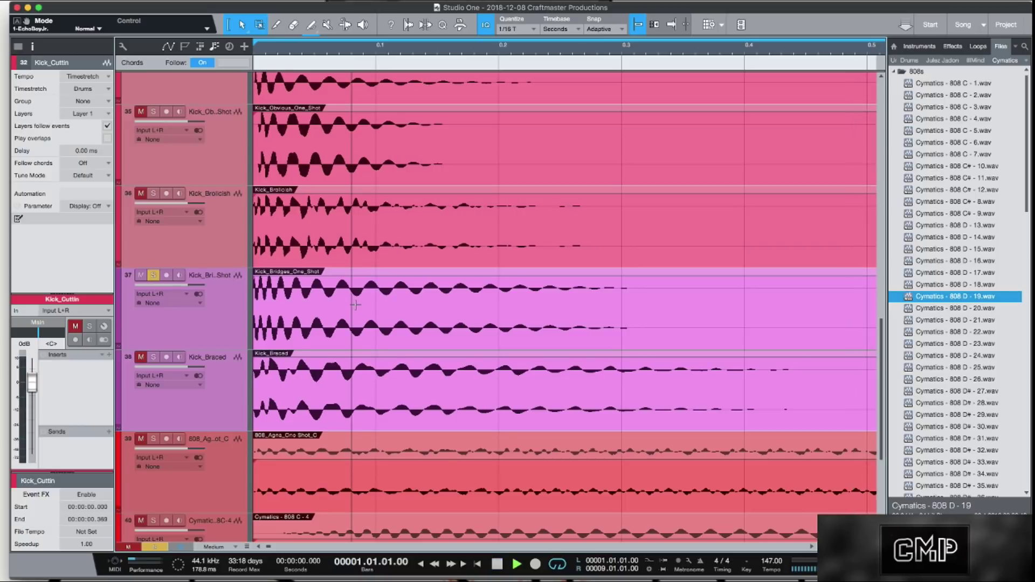
{"action": "key", "text": "space"}
{"action": "left_click", "coordinate": [154, 275]}
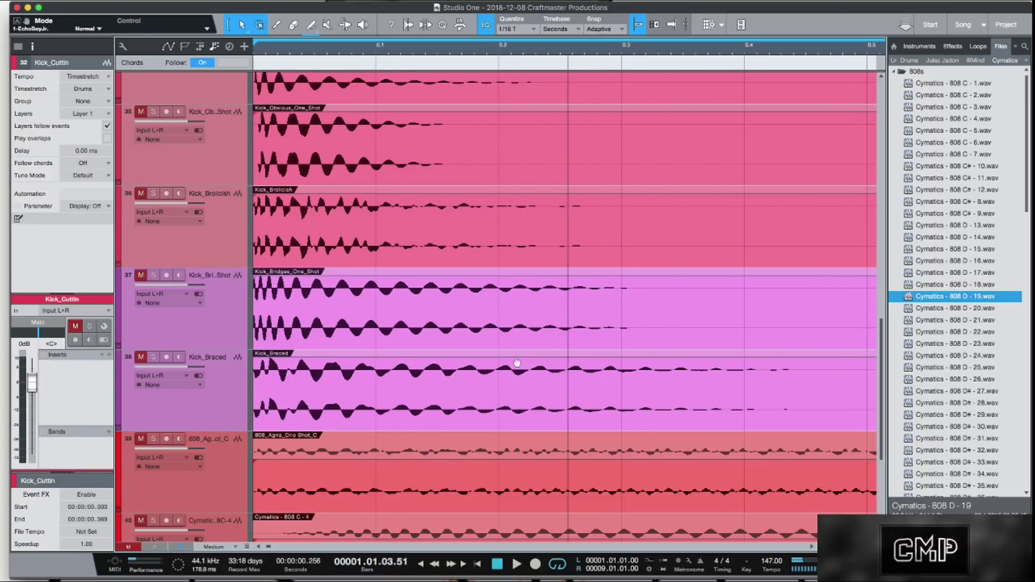
Step: Solo the Kick_Braced track, replay it several times, and take it out of solo
{"action": "left_click", "coordinate": [154, 358]}
{"action": "key", "text": "space"}
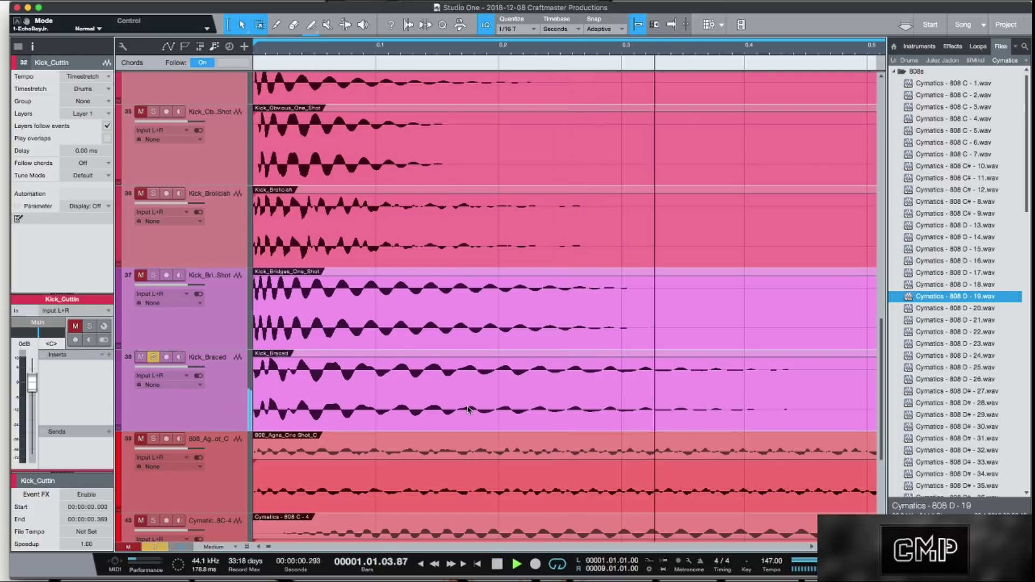
{"action": "key", "text": "space"}
{"action": "key", "text": "space"}
{"action": "key", "text": "space"}
{"action": "key", "text": "space"}
{"action": "key", "text": "space"}
{"action": "left_click", "coordinate": [152, 357]}
Step: Select the Kick_Braced track and insert the PreSonus Compressor on it, browsing the effects by vendor
{"action": "scroll", "coordinate": [230, 296], "scroll_direction": "up", "scroll_amount": 2}
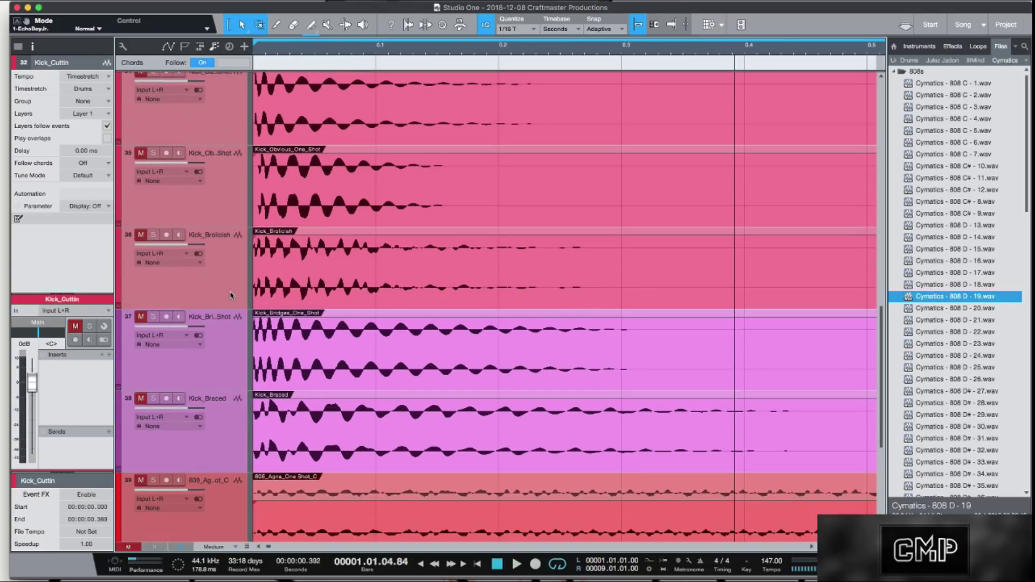
{"action": "left_click", "coordinate": [231, 442]}
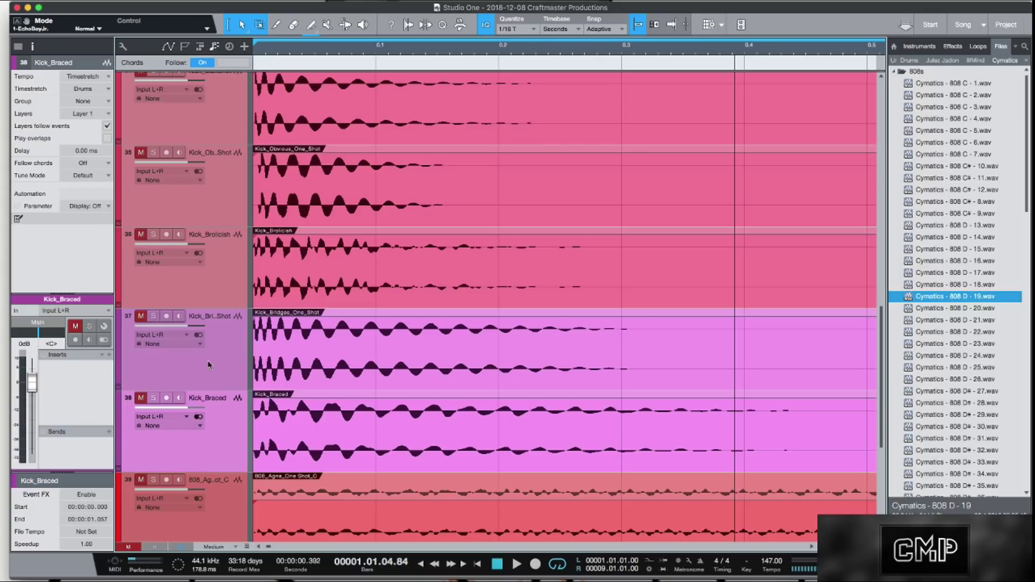
{"action": "left_click", "coordinate": [109, 356]}
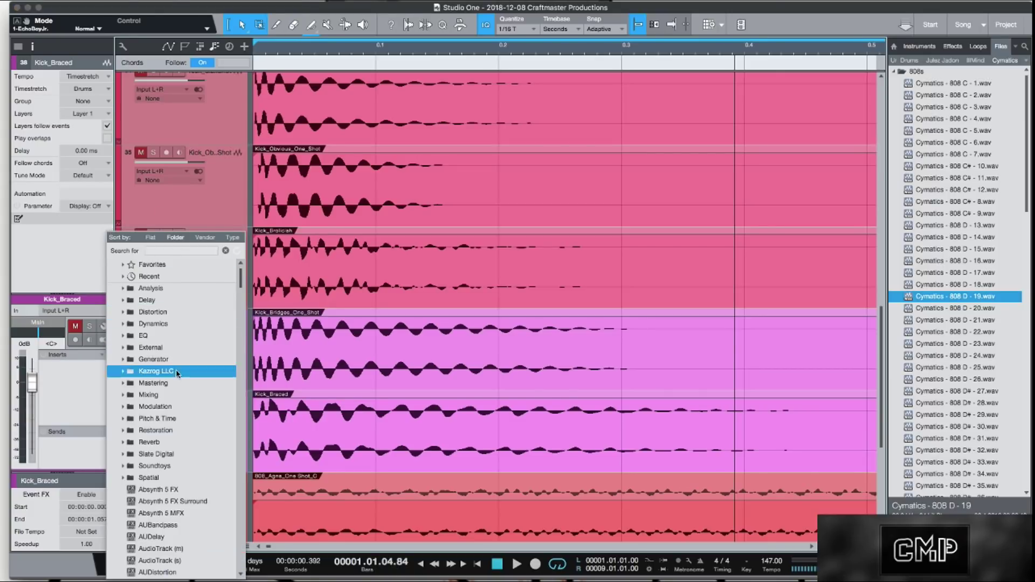
{"action": "scroll", "coordinate": [180, 480], "scroll_direction": "down", "scroll_amount": 1}
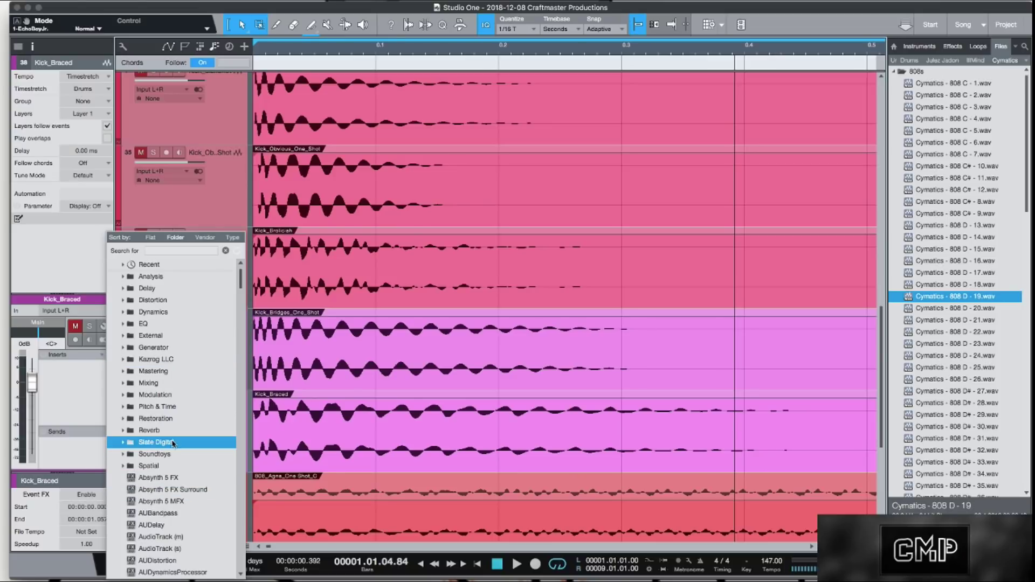
{"action": "scroll", "coordinate": [180, 436], "scroll_direction": "down", "scroll_amount": 8}
{"action": "scroll", "coordinate": [180, 451], "scroll_direction": "up", "scroll_amount": 10}
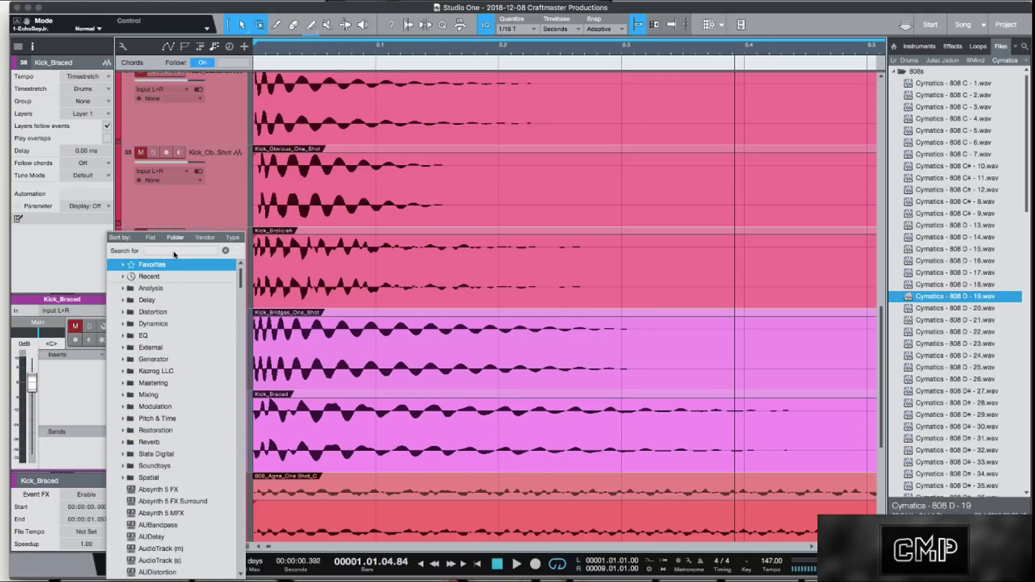
{"action": "left_click", "coordinate": [204, 238]}
{"action": "scroll", "coordinate": [162, 464], "scroll_direction": "down", "scroll_amount": 1}
{"action": "left_click", "coordinate": [124, 490]}
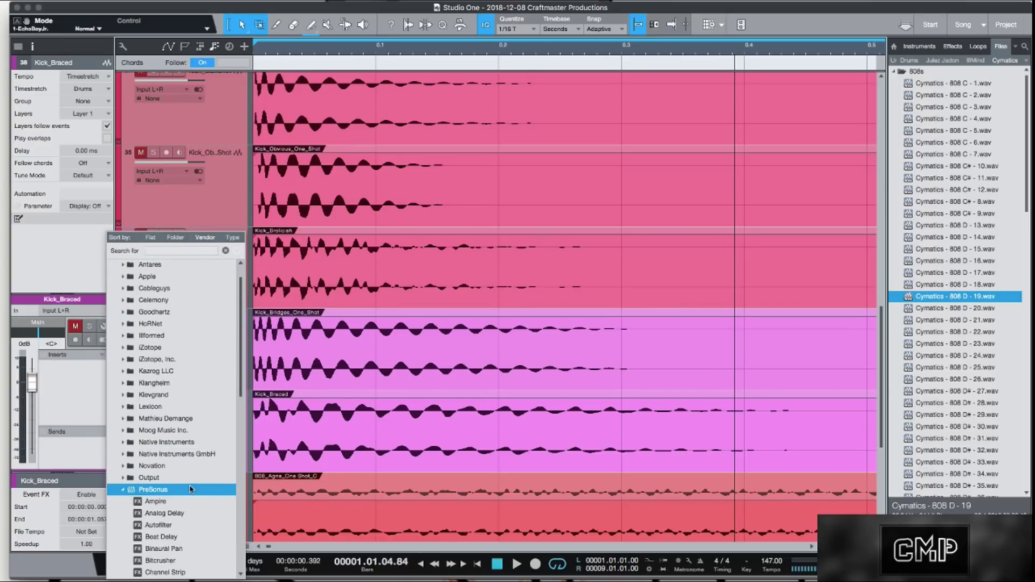
{"action": "scroll", "coordinate": [190, 490], "scroll_direction": "down", "scroll_amount": 8}
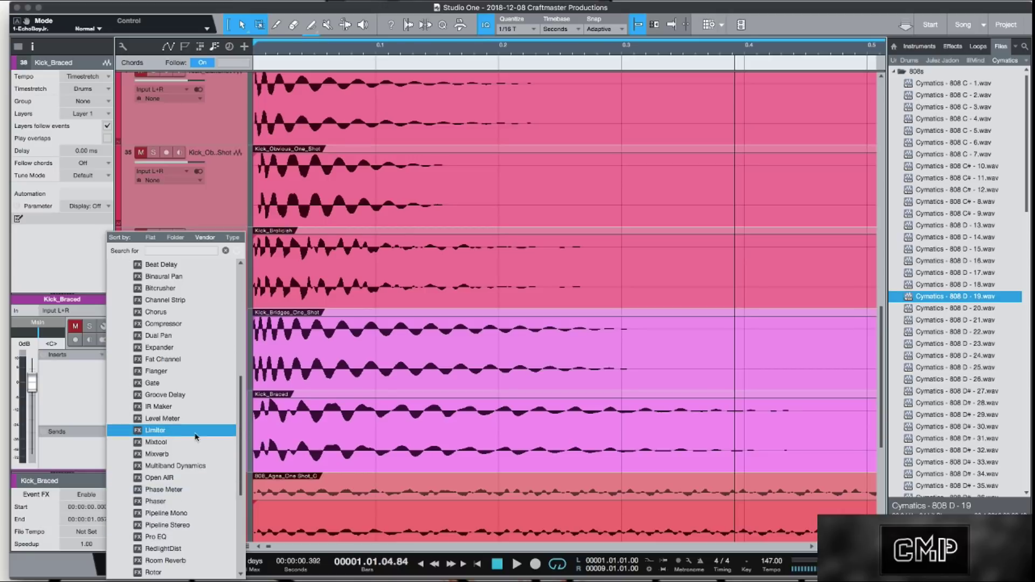
{"action": "left_click", "coordinate": [163, 323]}
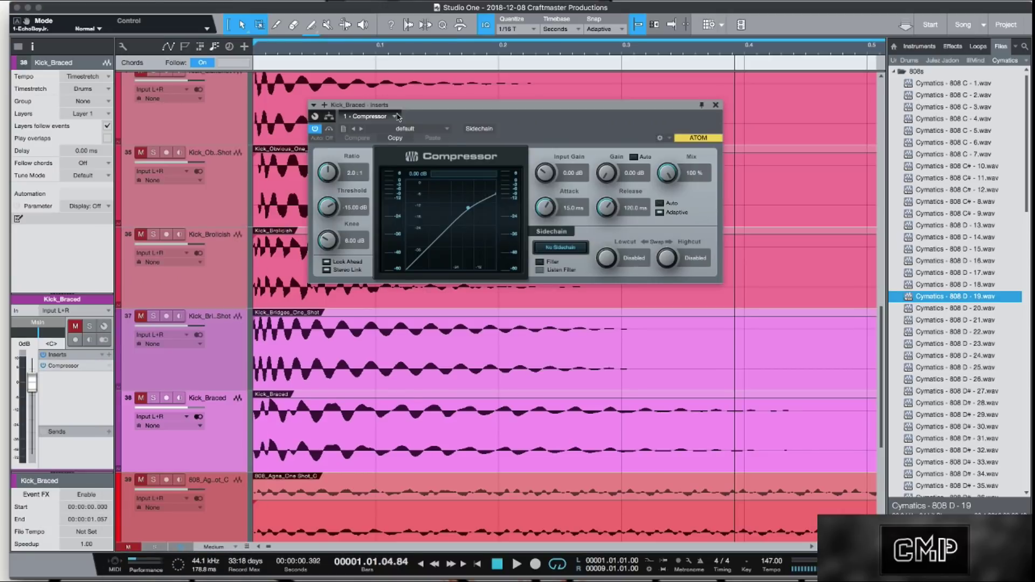
Step: Set the Kick_Braced compressor's ratio to about 4.9:1, attack to 31.6 ms and release to 9.77 ms
{"action": "left_click_drag", "start_coordinate": [334, 180], "coordinate": [334, 167]}
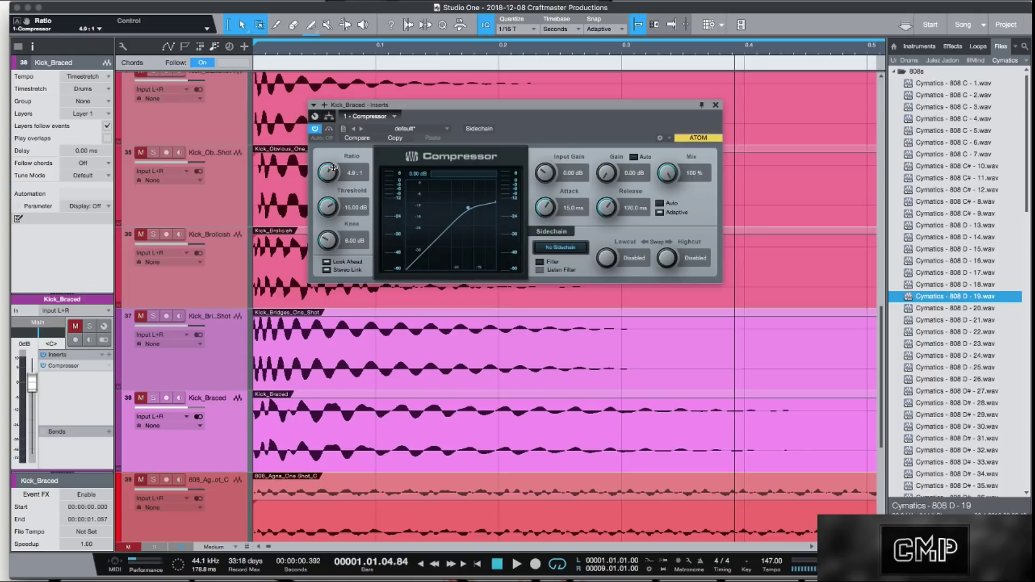
{"action": "left_click_drag", "start_coordinate": [542, 210], "coordinate": [542, 198]}
{"action": "left_click_drag", "start_coordinate": [606, 208], "coordinate": [612, 240]}
{"action": "key", "text": "space"}
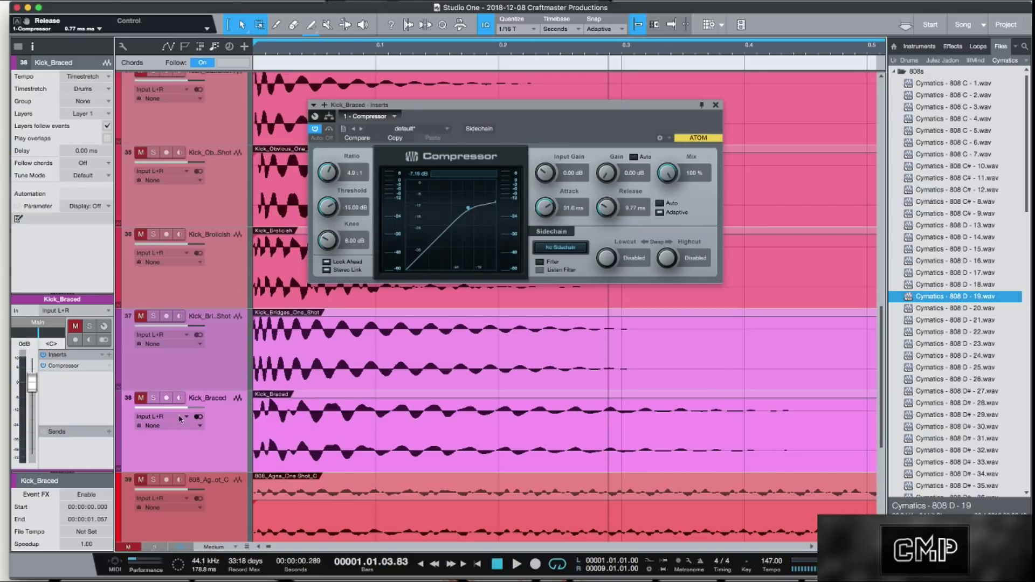
Step: Solo the Kick_Braced track and audition it through the compressor
{"action": "left_click", "coordinate": [153, 397]}
{"action": "key", "text": "space"}
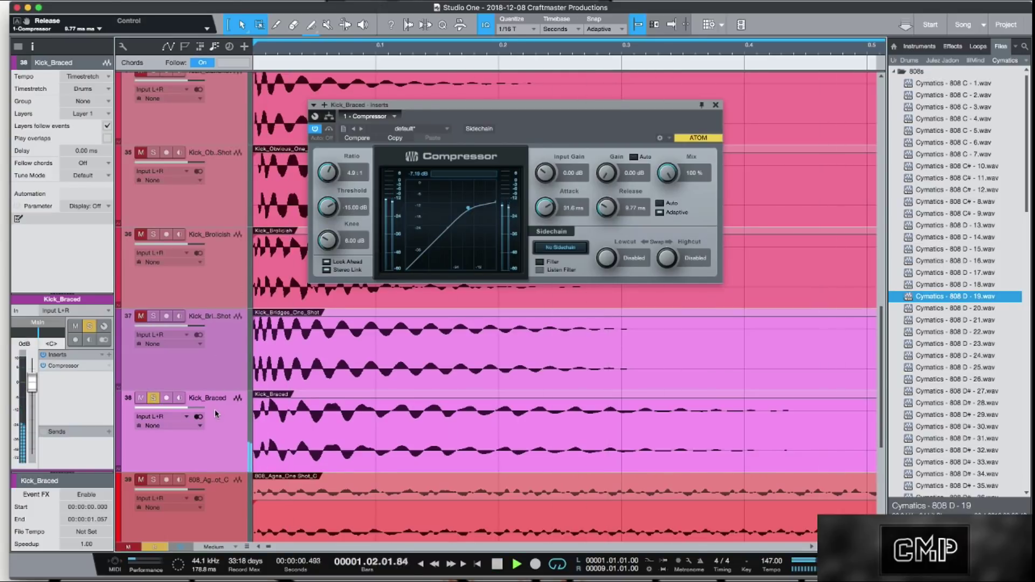
{"action": "key", "text": "space"}
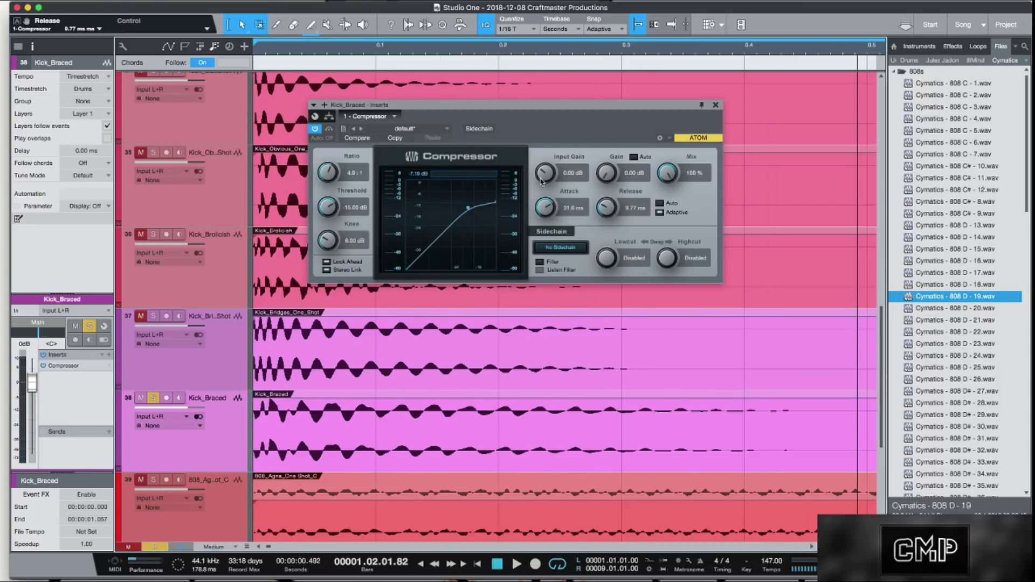
Step: Raise the compressor's input gain to 10.44 dB and switch Auto gain on and off again, leaving the output gain at 1.83 dB
{"action": "mouse_move", "coordinate": [548, 174]}
{"action": "left_mouse_down"}
{"action": "mouse_move", "coordinate": [545, 161]}
{"action": "mouse_move", "coordinate": [546, 172]}
{"action": "left_mouse_up"}
{"action": "key", "text": "space"}
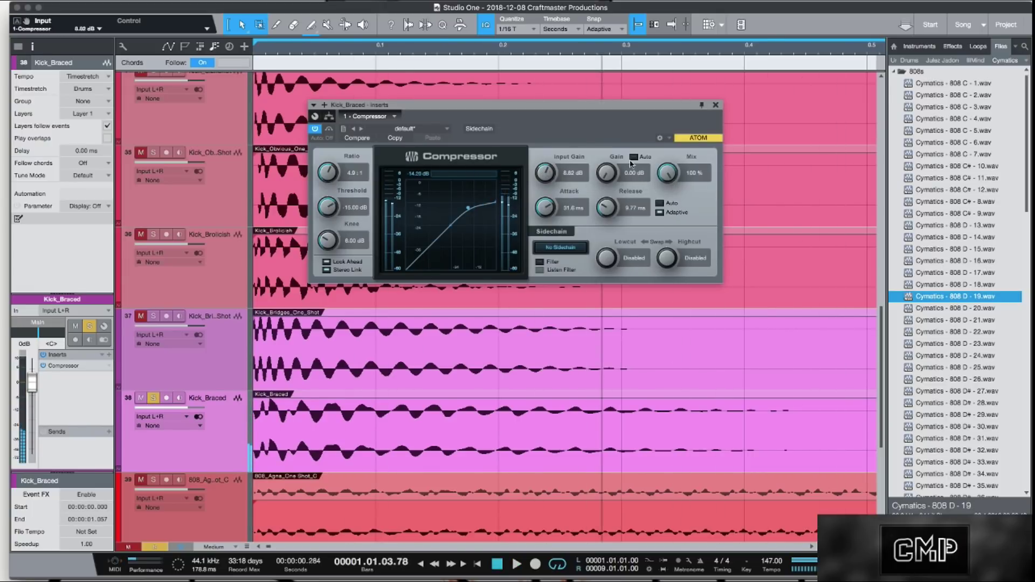
{"action": "left_click", "coordinate": [634, 157]}
{"action": "left_click_drag", "start_coordinate": [547, 177], "coordinate": [548, 172]}
{"action": "left_click", "coordinate": [634, 157]}
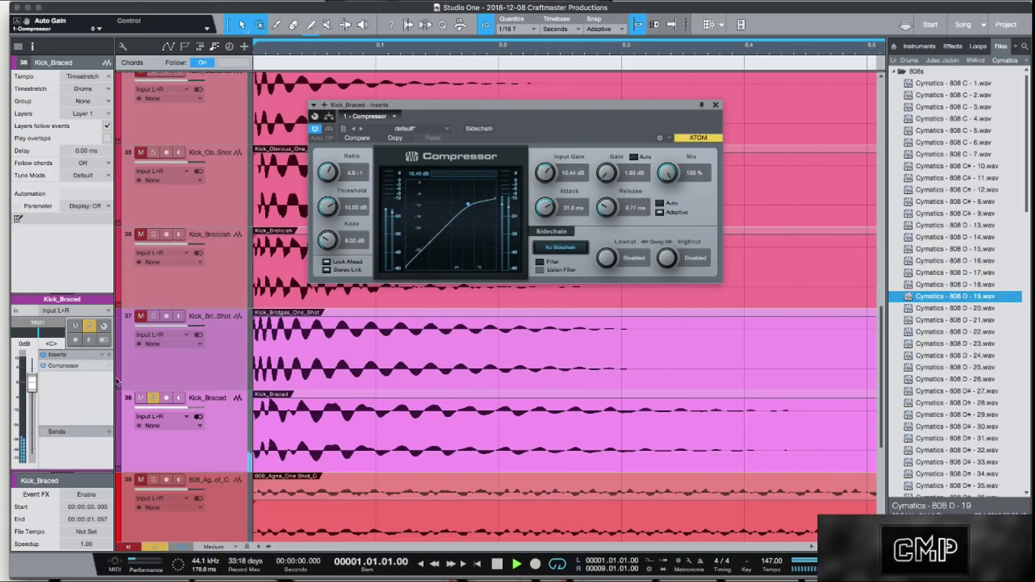
Step: Lower the Kick_Braced volume to -9.7 dB and raise the compressor's input gain to 15.30 dB, checking by playback
{"action": "left_click_drag", "start_coordinate": [32, 385], "coordinate": [35, 405]}
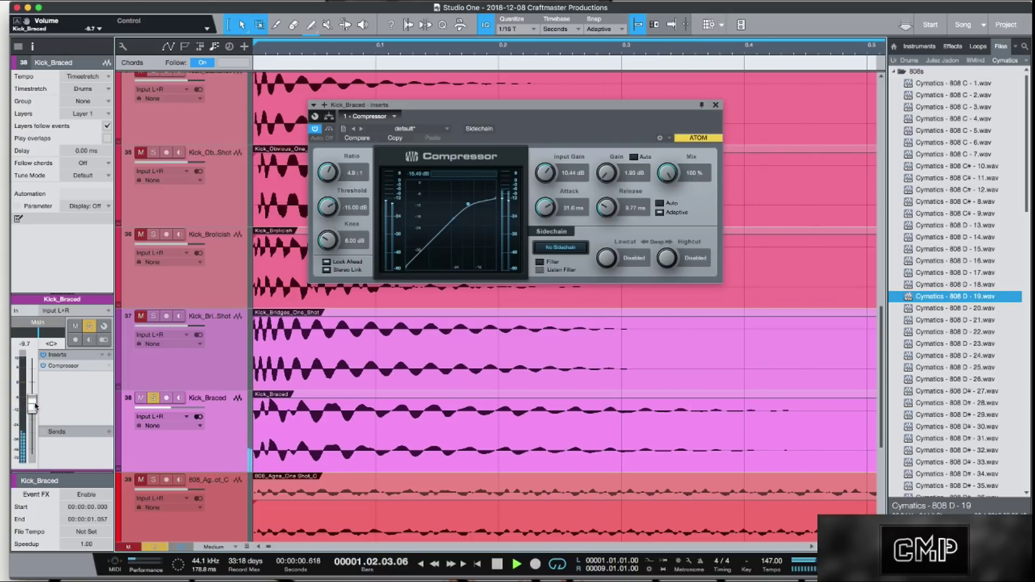
{"action": "key", "text": "space"}
{"action": "scroll", "coordinate": [547, 172], "scroll_direction": "up", "scroll_amount": 10}
{"action": "key", "text": "space"}
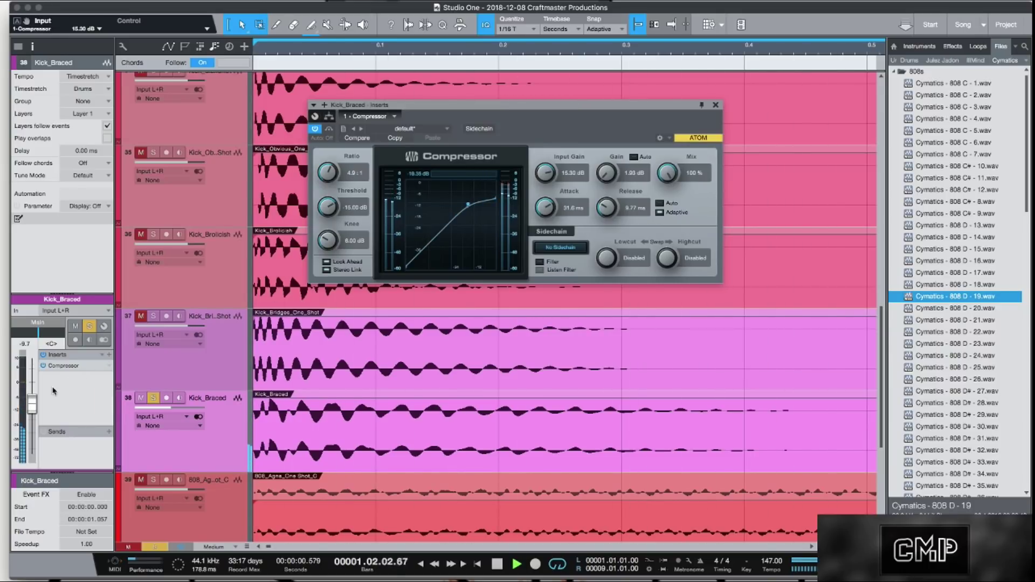
{"action": "key", "text": "space"}
Step: Lower the Kick_Braced volume to -12.9 dB, audition the compressed kick, and close the compressor window
{"action": "left_click_drag", "start_coordinate": [32, 400], "coordinate": [33, 405]}
{"action": "key", "text": "space"}
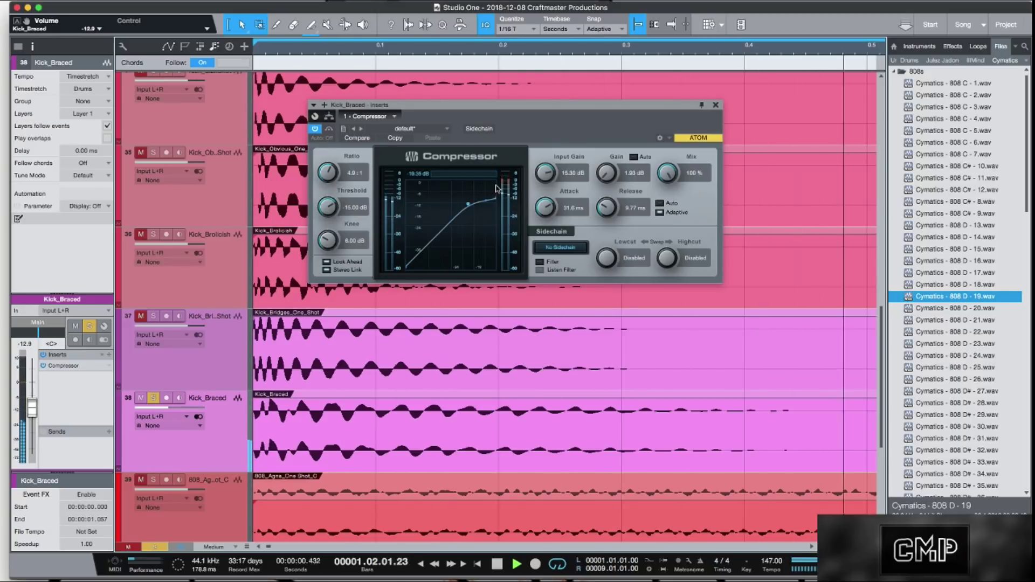
{"action": "key", "text": "space"}
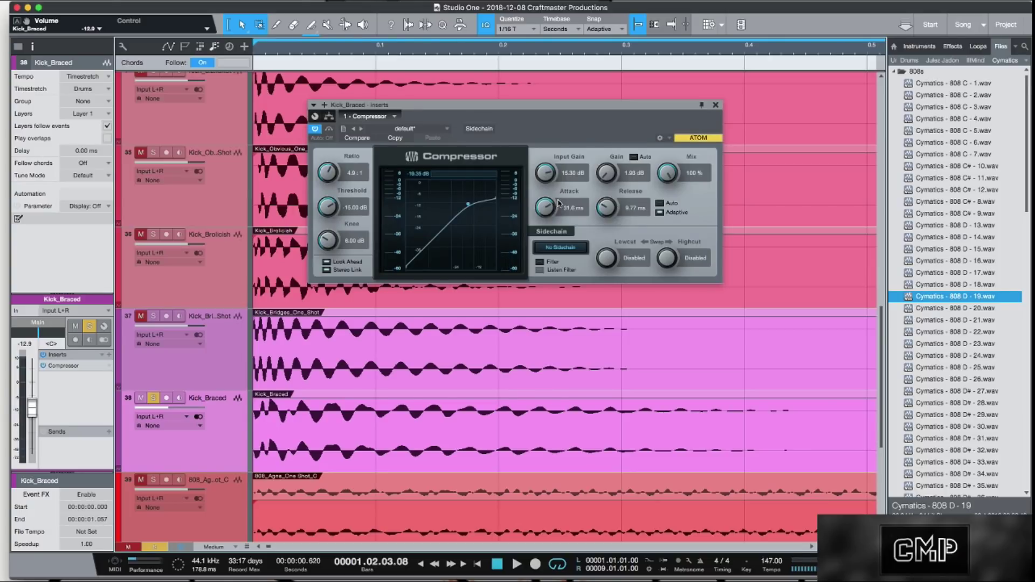
{"action": "key", "text": "space"}
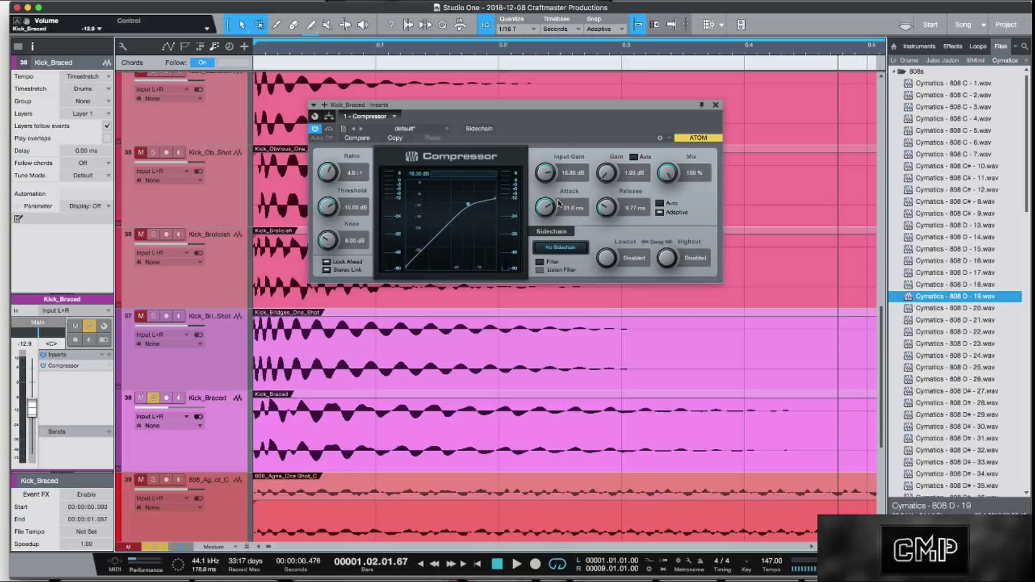
{"action": "left_click", "coordinate": [715, 105]}
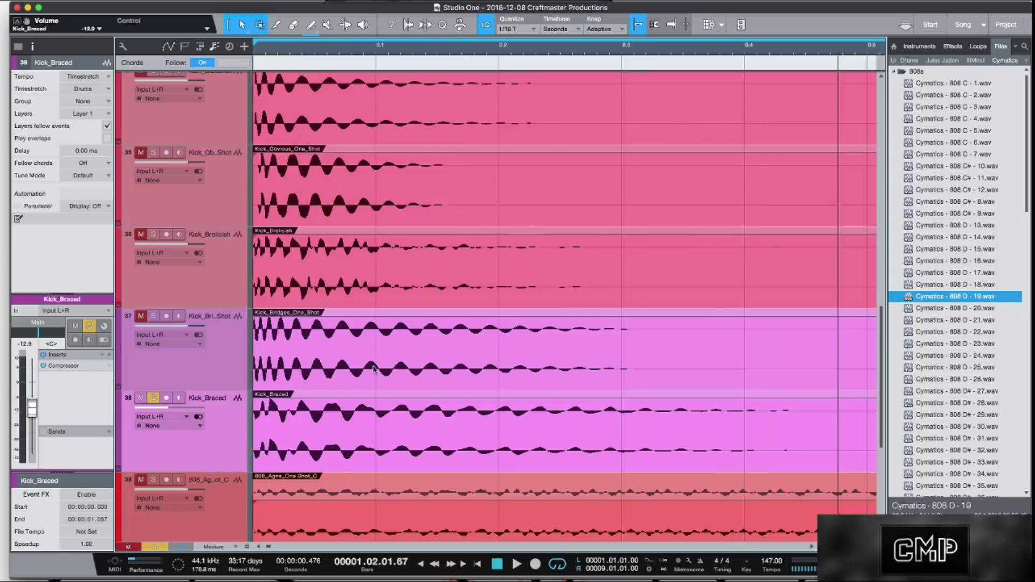
Step: Take Kick_Braced out of solo, leave it unmuted, and look over the 808 and kick tracks up to TCERackKick
{"action": "left_click", "coordinate": [153, 398]}
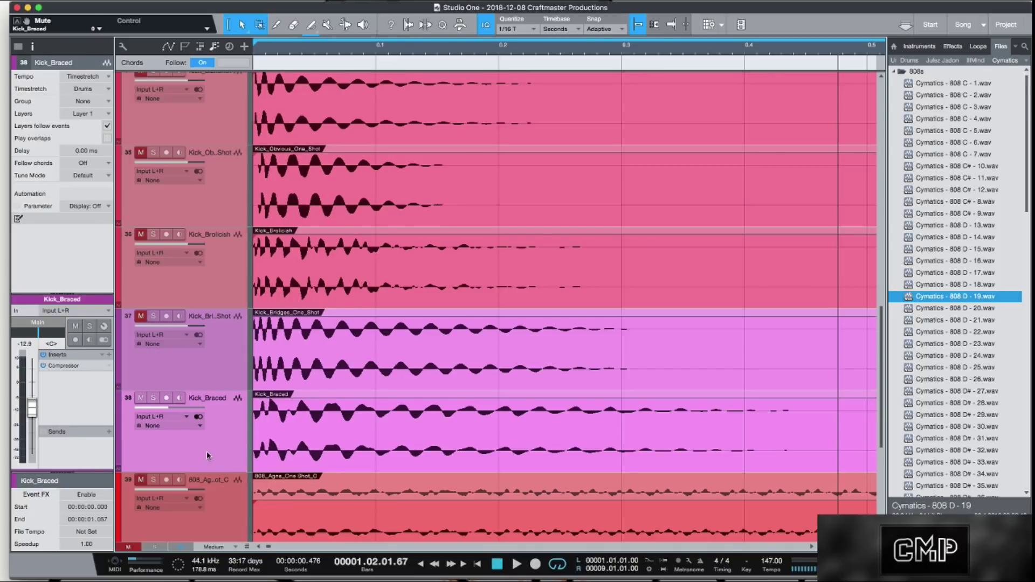
{"action": "scroll", "coordinate": [207, 456], "scroll_direction": "down", "scroll_amount": 2}
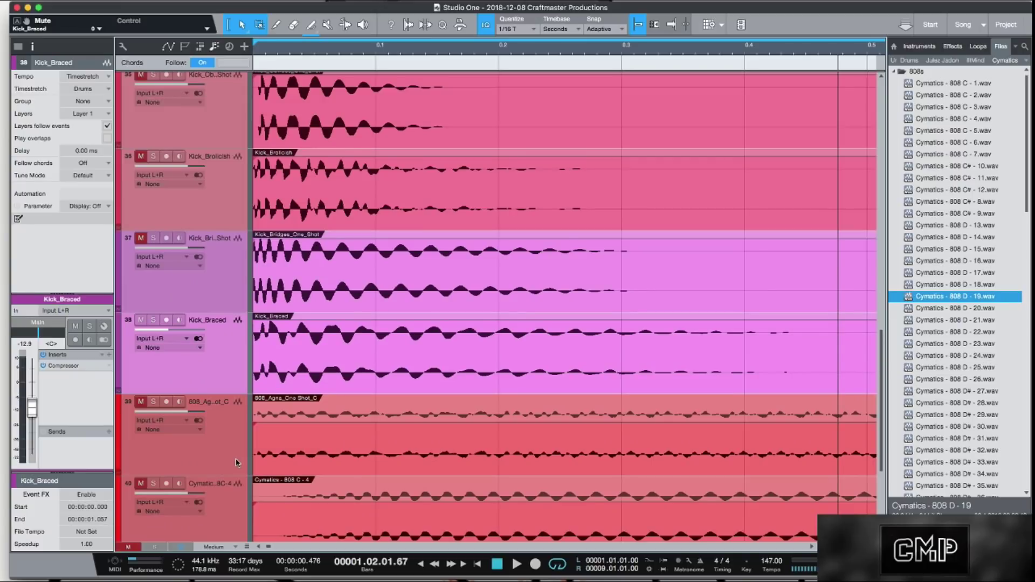
{"action": "scroll", "coordinate": [235, 462], "scroll_direction": "down", "scroll_amount": 5}
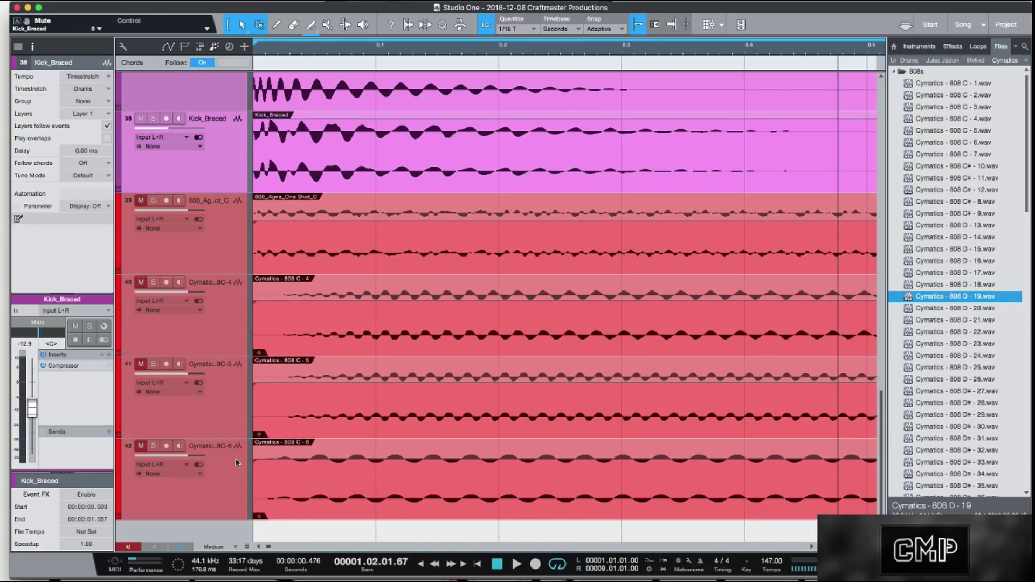
{"action": "scroll", "coordinate": [235, 458], "scroll_direction": "up", "scroll_amount": 15}
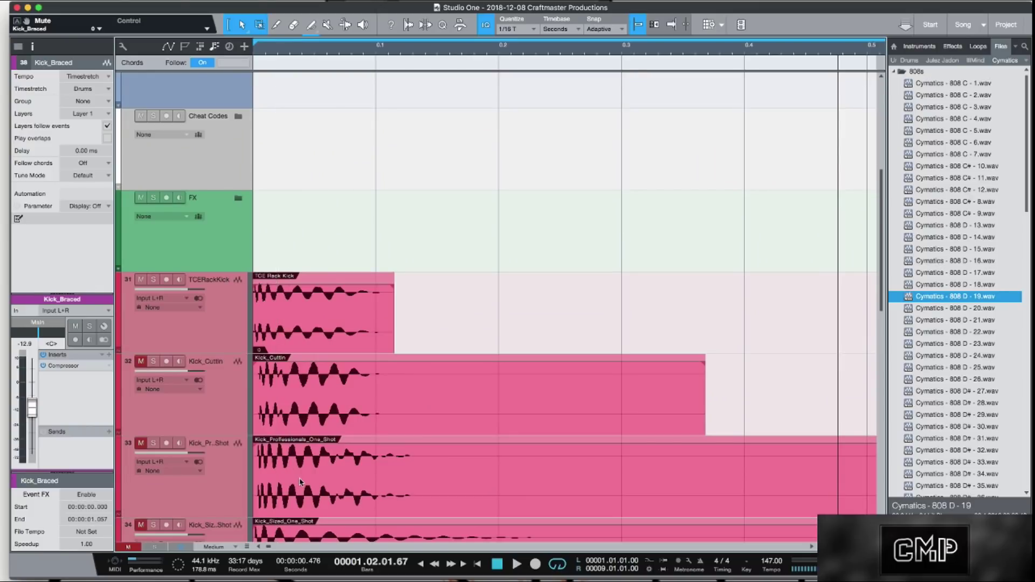
{"action": "scroll", "coordinate": [300, 481], "scroll_direction": "down", "scroll_amount": 3}
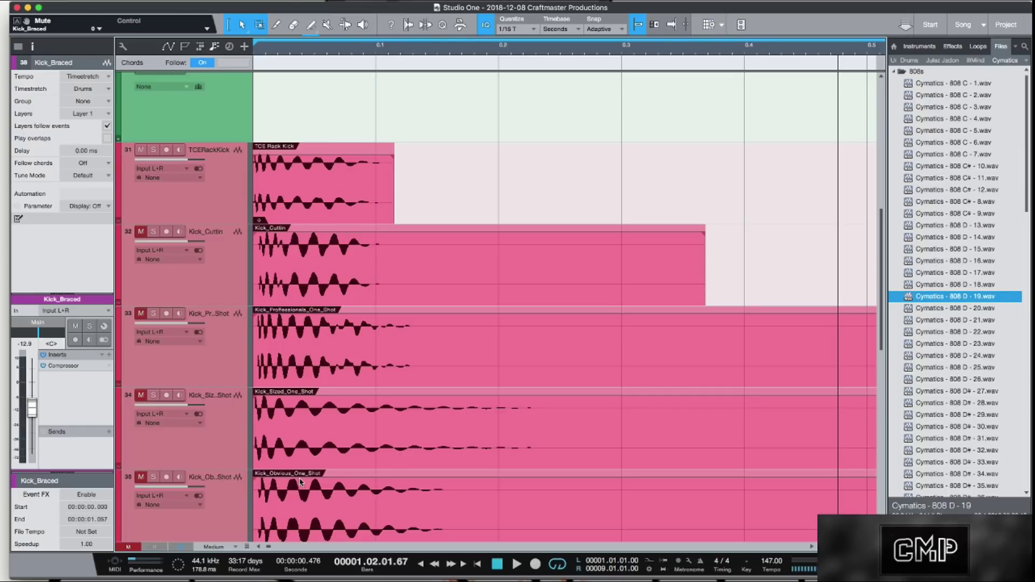
Step: Compare the lengths of the kick one-shots from TCERackKick to Kick_Braced with the 808 samples along the timeline
{"action": "scroll", "coordinate": [474, 513], "scroll_direction": "down", "scroll_amount": 5}
{"action": "scroll", "coordinate": [473, 511], "scroll_direction": "up", "scroll_amount": 5}
{"action": "scroll", "coordinate": [496, 493], "scroll_direction": "down", "scroll_amount": 3}
{"action": "scroll", "coordinate": [505, 488], "scroll_direction": "up", "scroll_amount": 2}
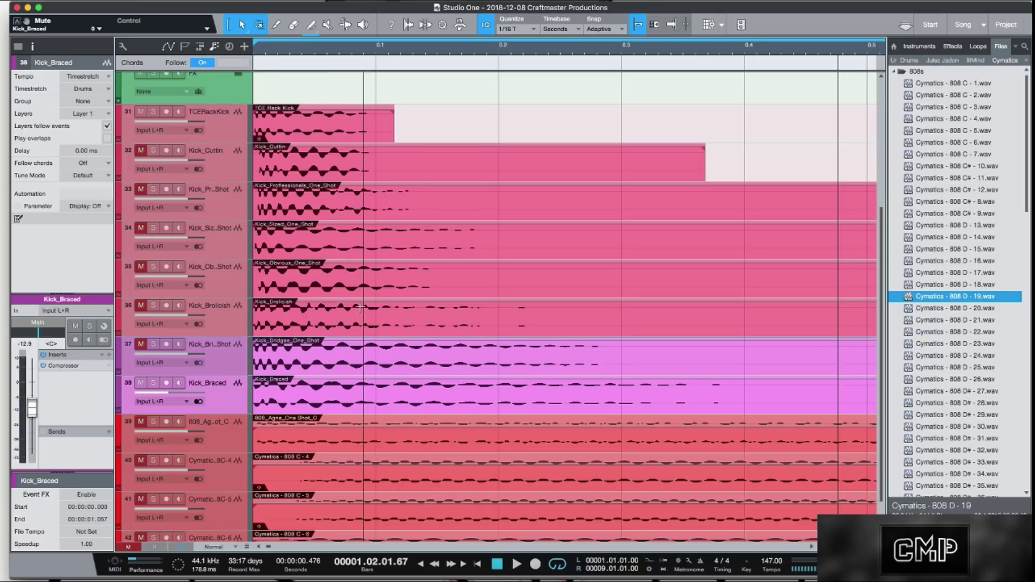
{"action": "left_click_drag", "start_coordinate": [418, 51], "coordinate": [499, 36]}
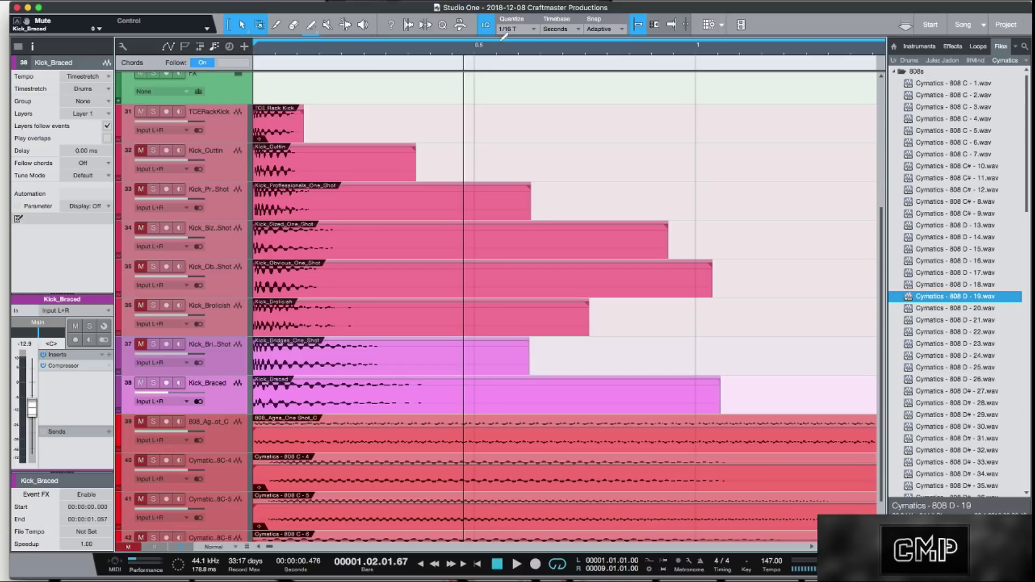
{"action": "scroll", "coordinate": [460, 341], "scroll_direction": "up", "scroll_amount": 5}
{"action": "scroll", "coordinate": [460, 340], "scroll_direction": "down", "scroll_amount": 5}
{"action": "scroll", "coordinate": [464, 337], "scroll_direction": "down", "scroll_amount": 5}
{"action": "left_click_drag", "start_coordinate": [466, 55], "coordinate": [511, 30]}
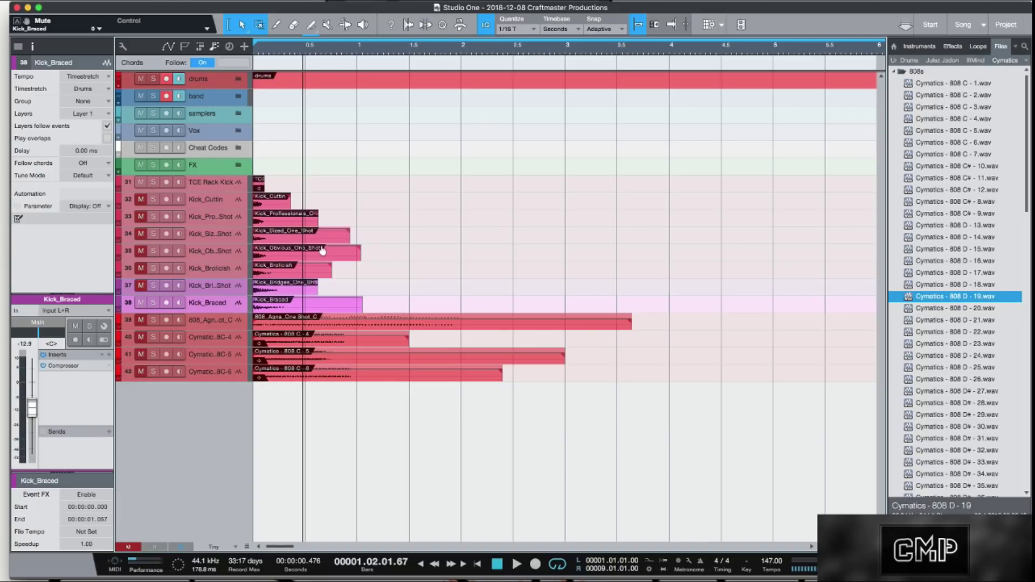
Step: Examine the waveform shapes and decay tails of the kick tracks from TCERackKick down to Kick_Braced
{"action": "left_click_drag", "start_coordinate": [276, 49], "coordinate": [386, 78]}
{"action": "scroll", "coordinate": [296, 378], "scroll_direction": "down", "scroll_amount": 3}
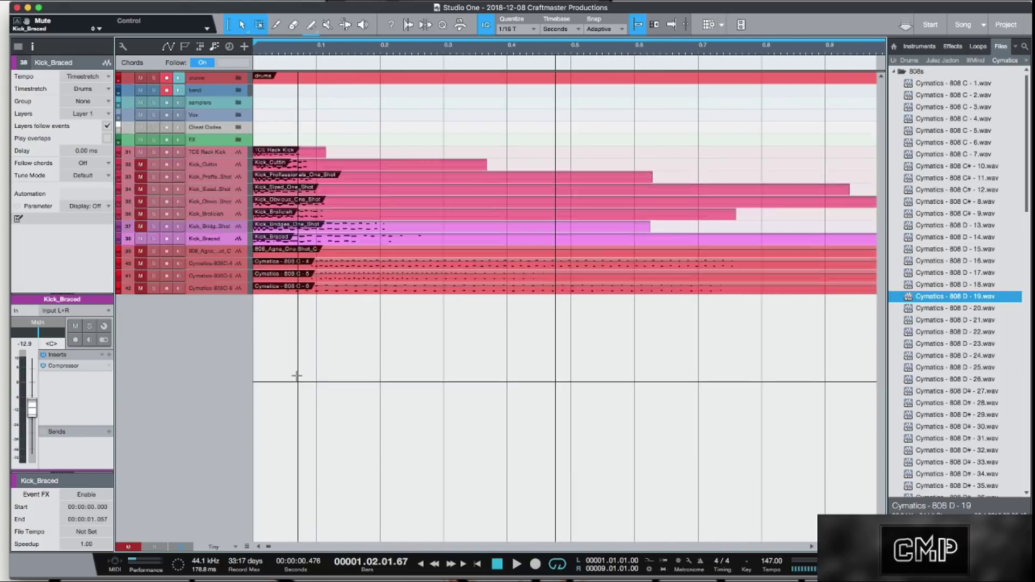
{"action": "scroll", "coordinate": [297, 380], "scroll_direction": "up", "scroll_amount": 5}
{"action": "scroll", "coordinate": [297, 380], "scroll_direction": "up", "scroll_amount": 2}
{"action": "scroll", "coordinate": [289, 338], "scroll_direction": "up", "scroll_amount": 3}
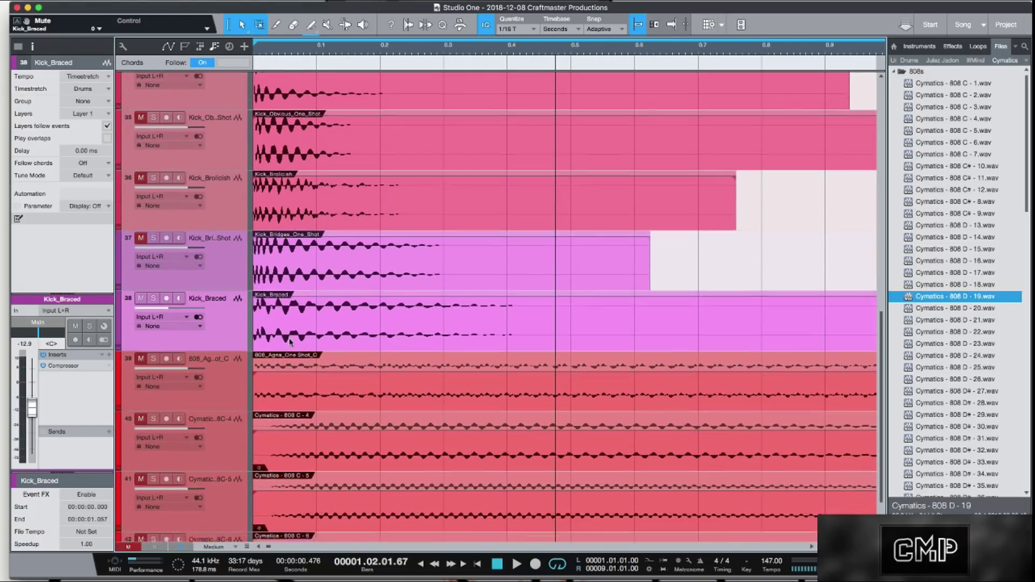
{"action": "scroll", "coordinate": [289, 338], "scroll_direction": "up", "scroll_amount": 6}
{"action": "scroll", "coordinate": [300, 365], "scroll_direction": "down", "scroll_amount": 3}
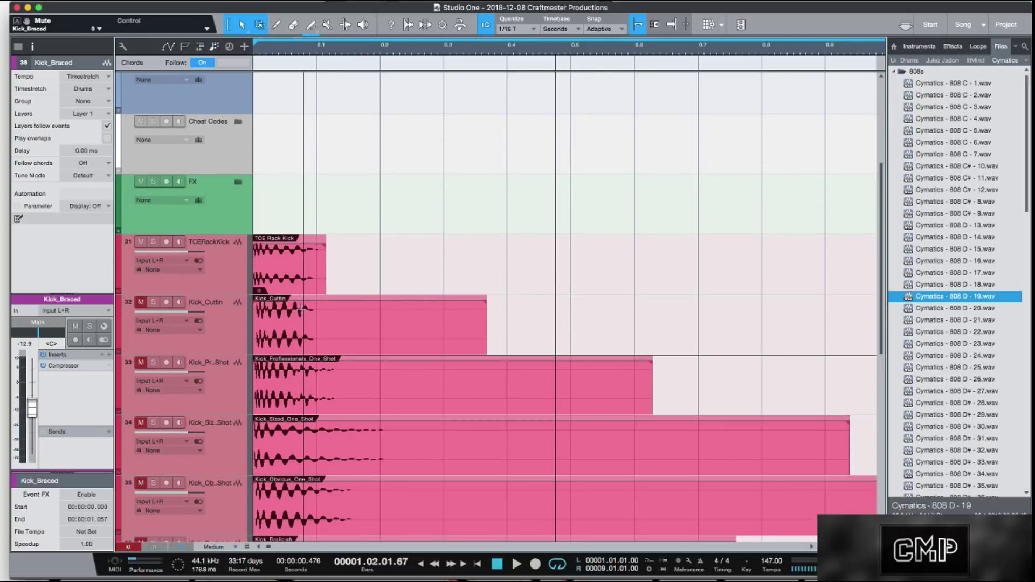
{"action": "scroll", "coordinate": [303, 293], "scroll_direction": "down", "scroll_amount": 3}
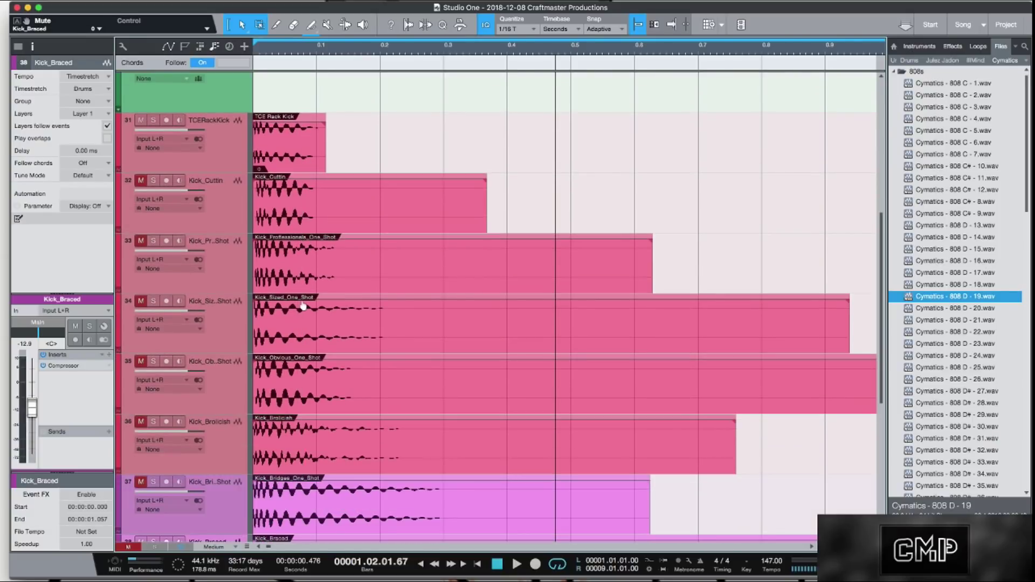
{"action": "scroll", "coordinate": [303, 306], "scroll_direction": "down", "scroll_amount": 1}
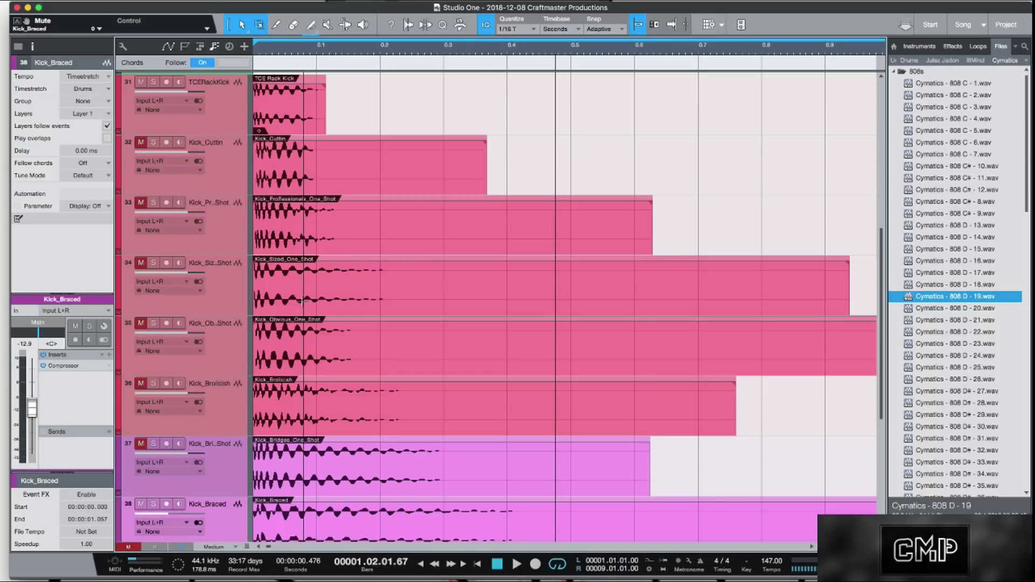
{"action": "scroll", "coordinate": [302, 302], "scroll_direction": "down", "scroll_amount": 1}
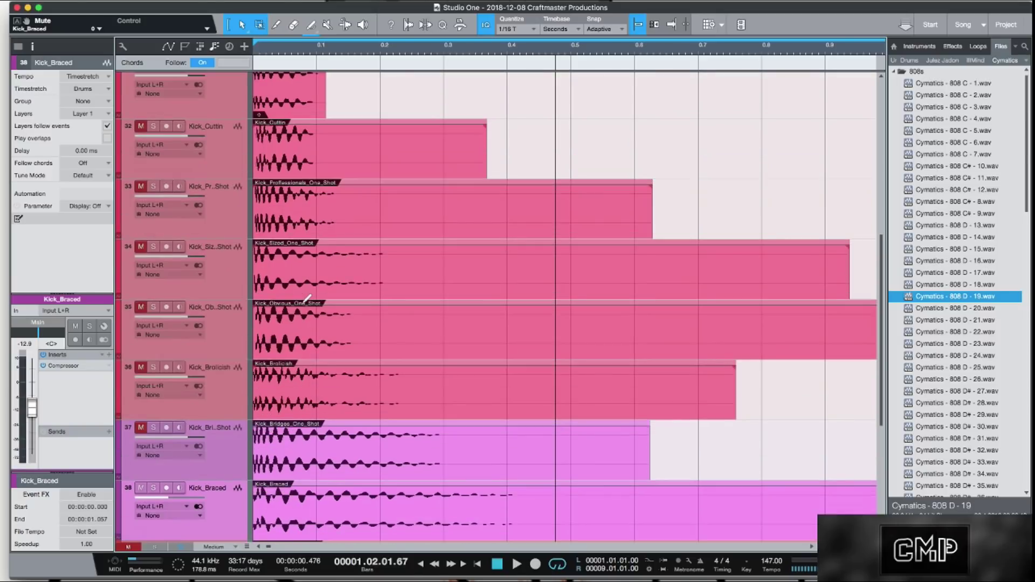
{"action": "scroll", "coordinate": [305, 299], "scroll_direction": "down", "scroll_amount": 4}
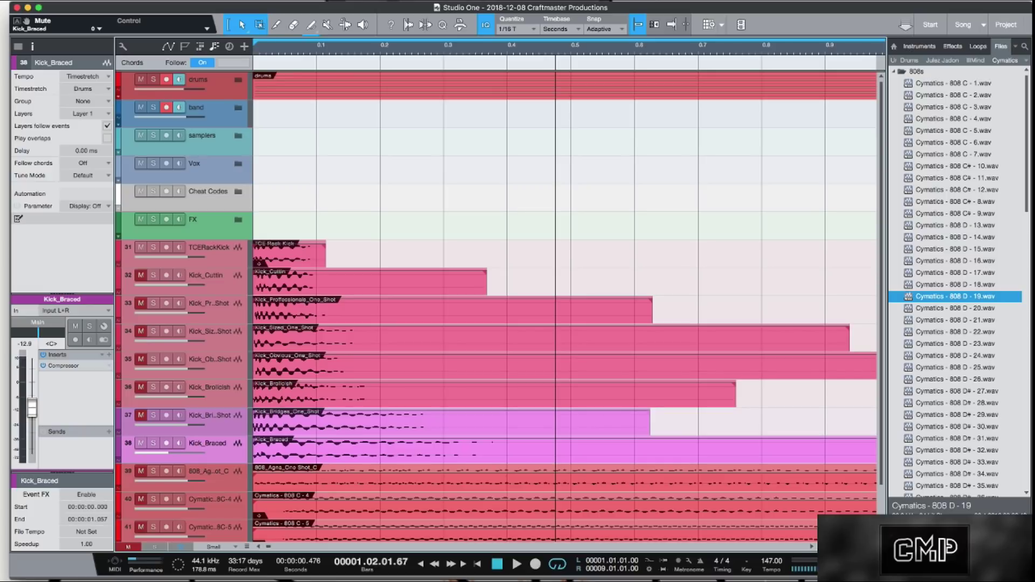
Step: Switch to OBS and bring up its window
{"action": "mouse_move", "coordinate": [772, 566]}
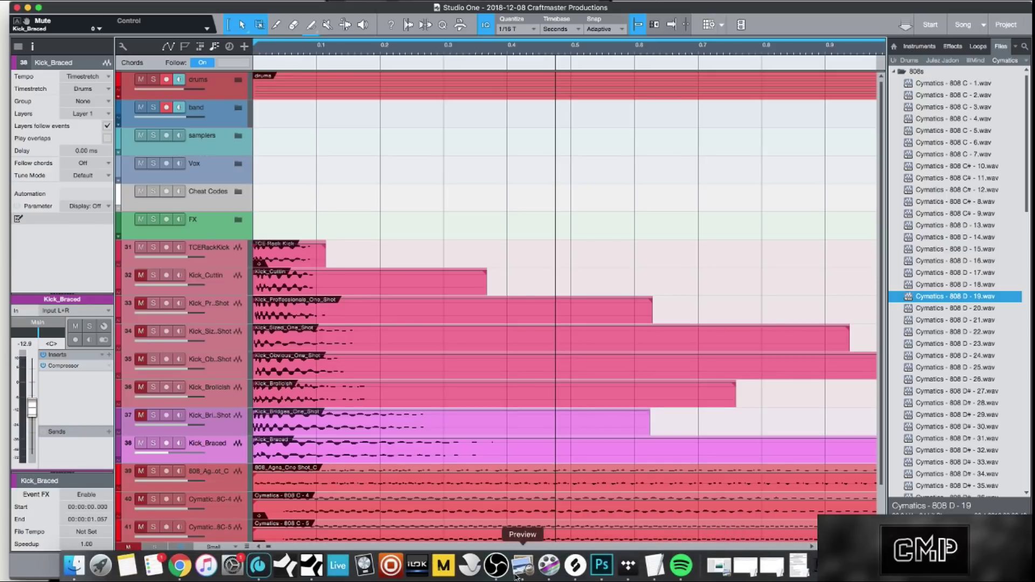
{"action": "left_click", "coordinate": [497, 566]}
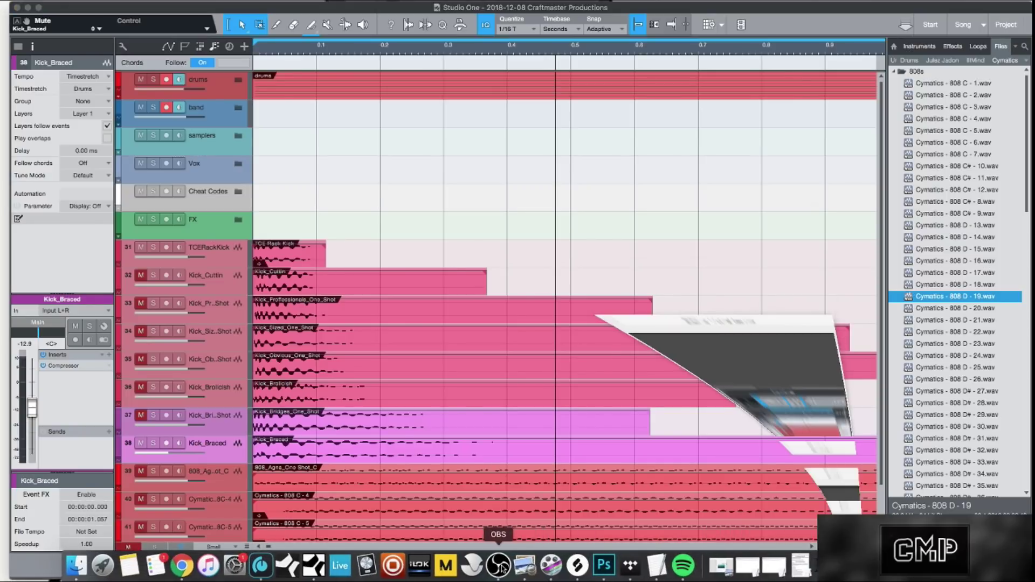